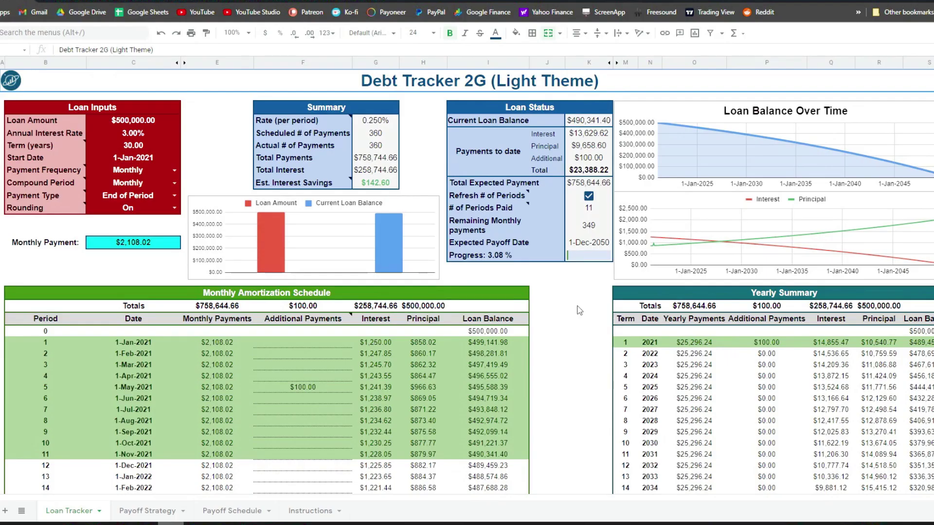
Review the Loan Inputs and the Monthly Amortization Schedule, including the additional payment entered for May 2021
left_click(419, 290)
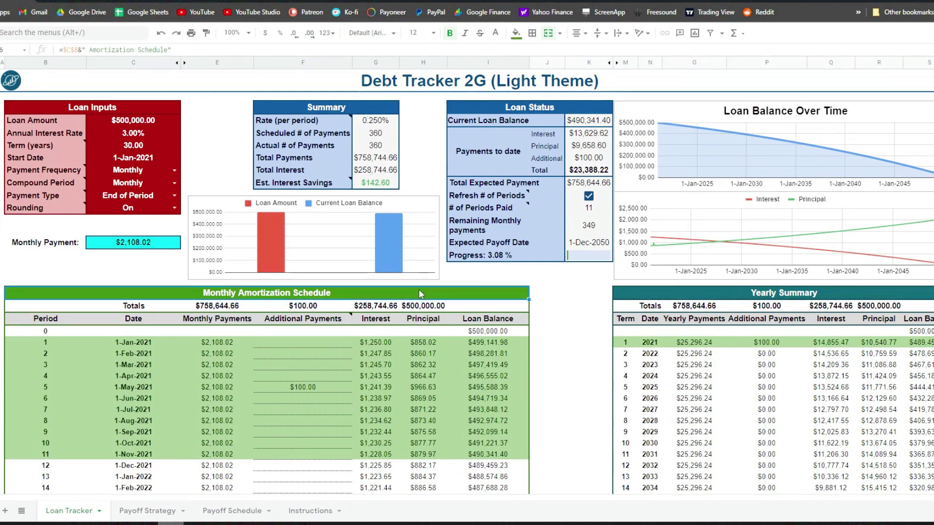
left_click(147, 122)
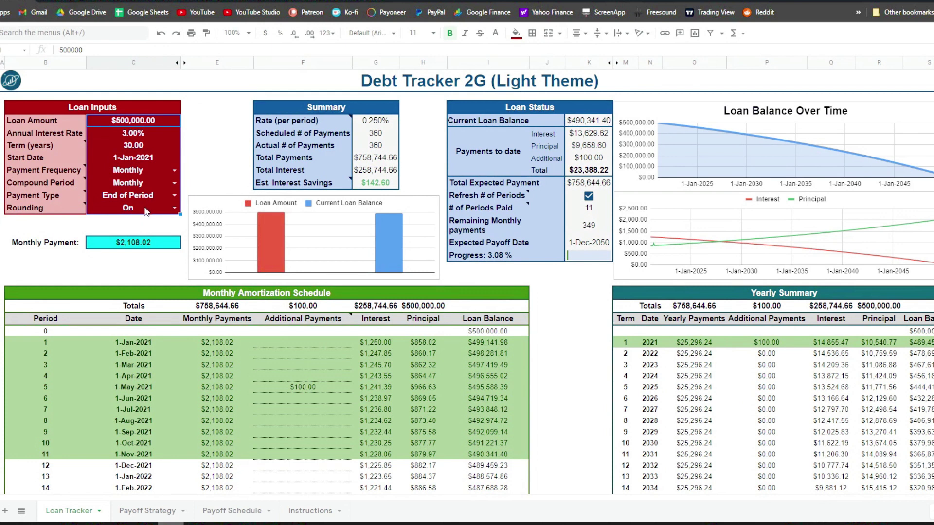
left_click(222, 134)
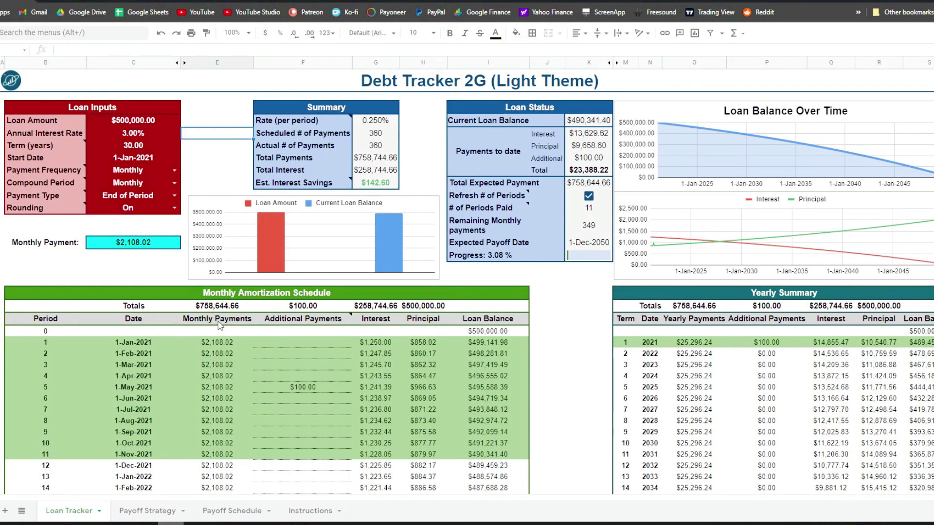
scroll(189, 369, "down", 5)
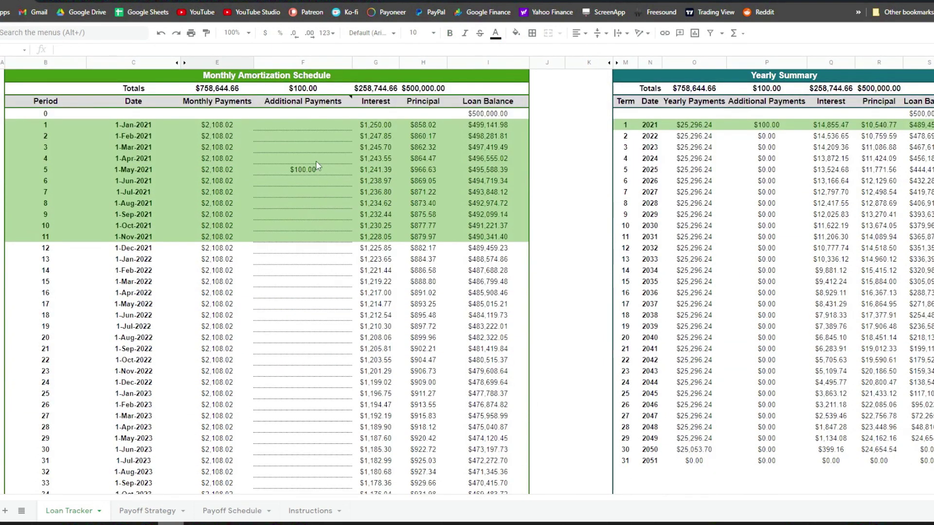
left_click(314, 169)
scroll(330, 252, "up", 5)
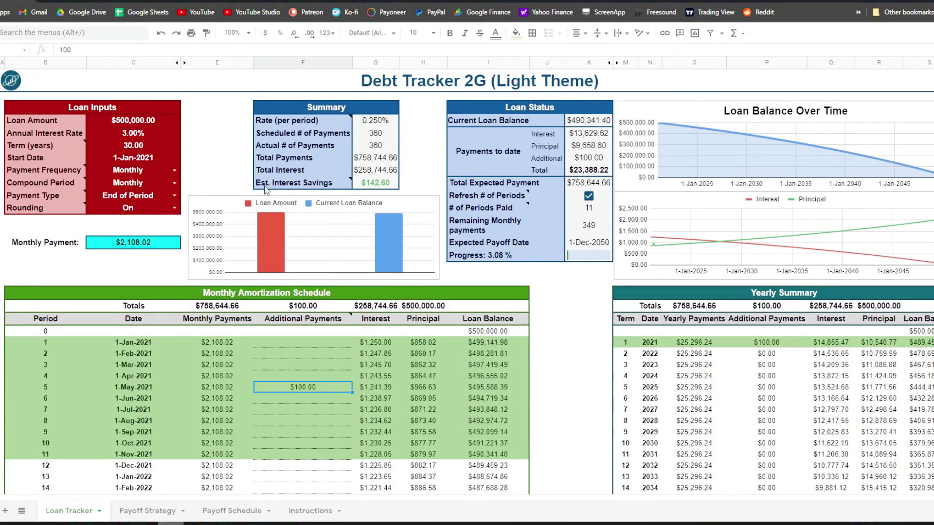
Examine the Summary and Loan Status tables of the loan tracker
left_click(326, 107)
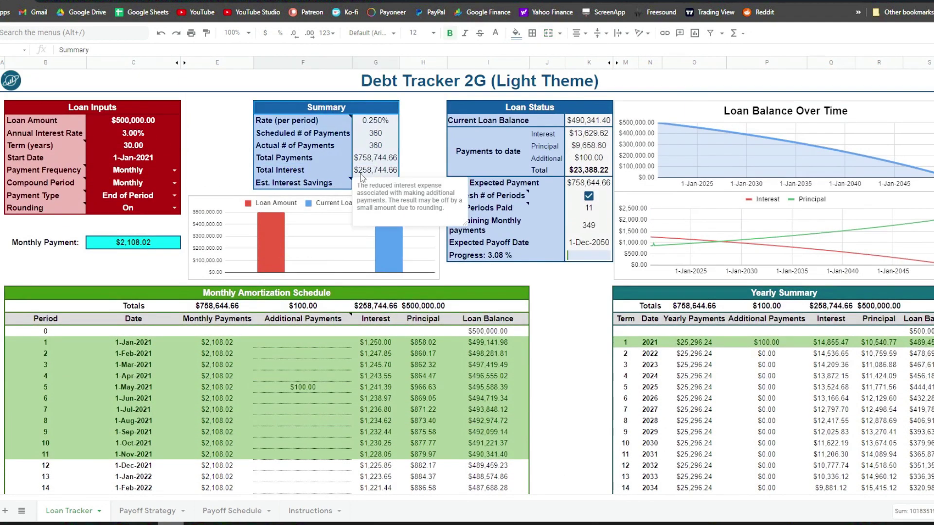
left_click_drag(521, 110, 567, 258)
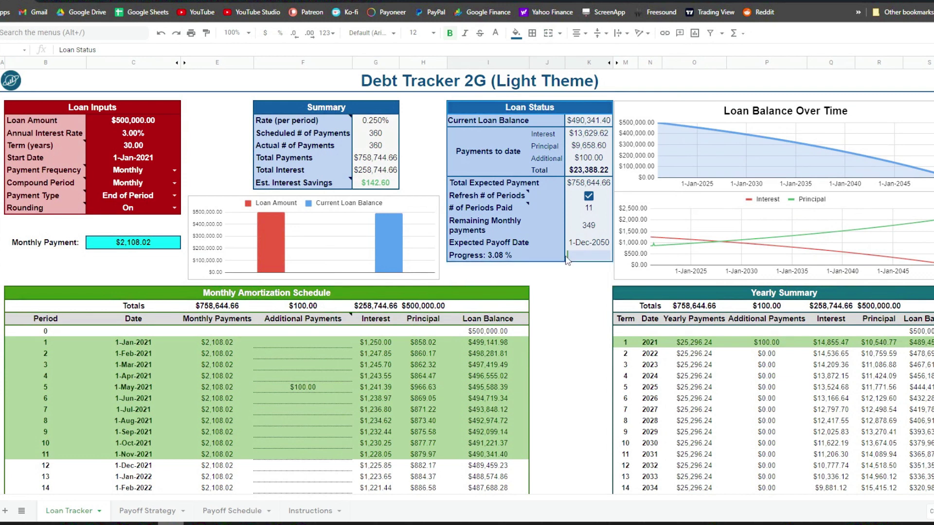
left_click(594, 308)
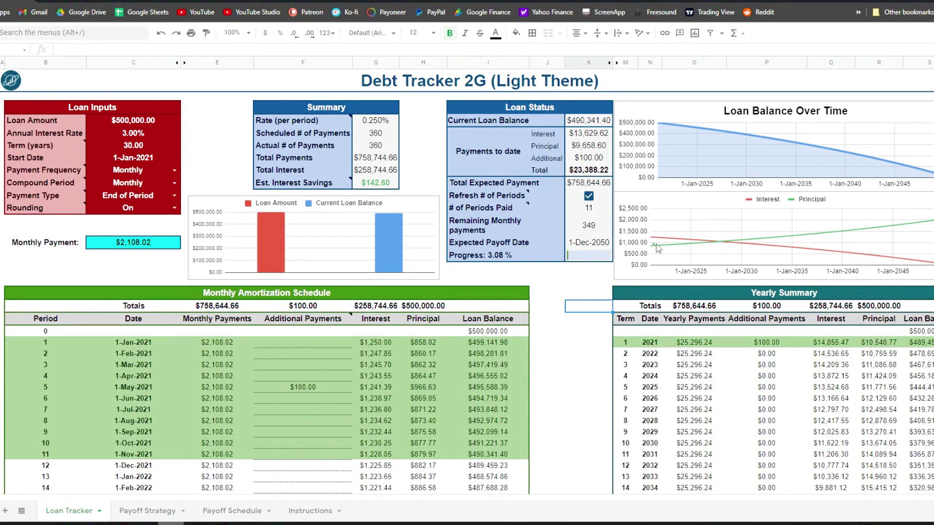
Inspect the loan amount comparison chart, the Loan Balance Over Time chart and the interest versus principal chart
left_click(394, 225)
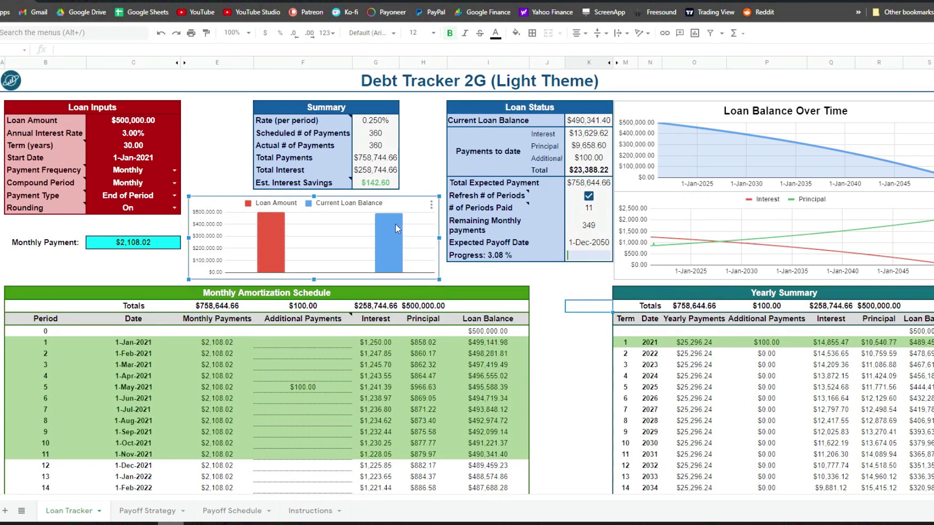
left_click(695, 128)
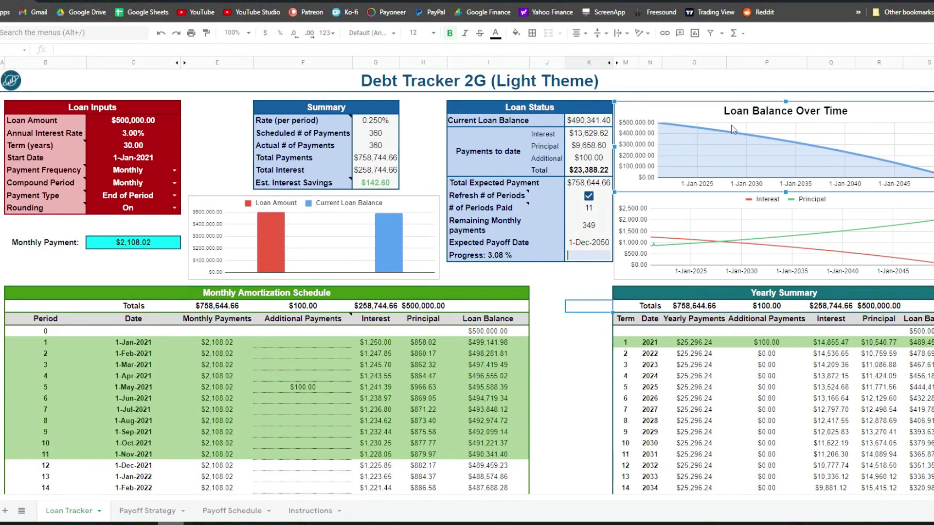
left_click(673, 245)
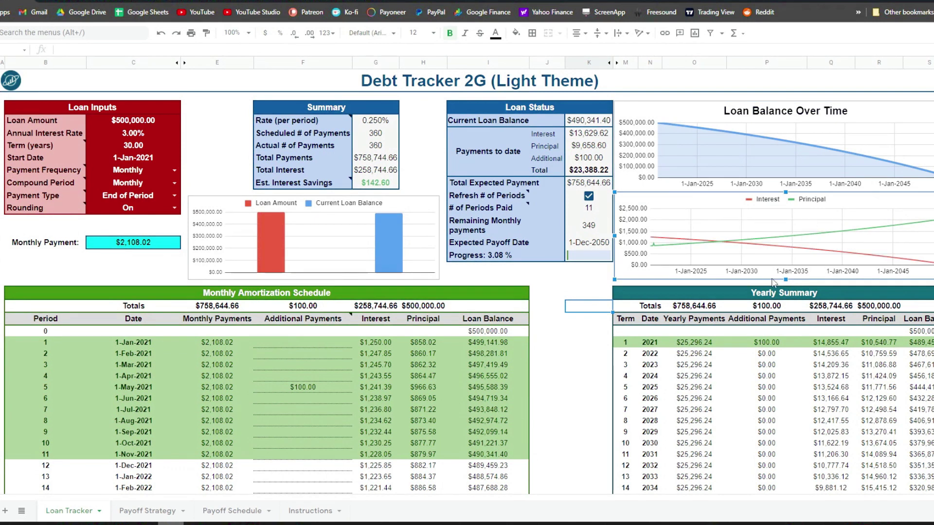
Look through the Yearly Summary table down to its final term and return to the sheet title
left_click_drag(762, 293, 812, 421)
scroll(748, 333, "down", 3)
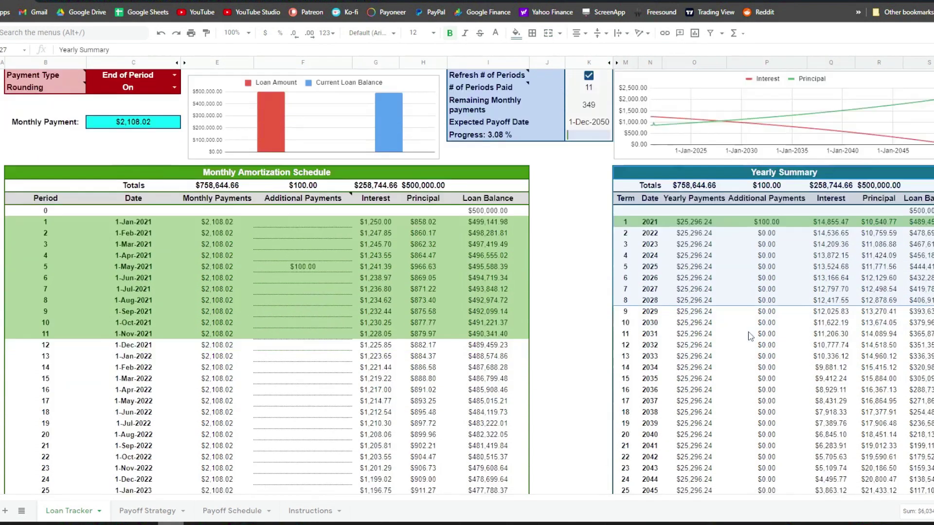
scroll(749, 333, "down", 2)
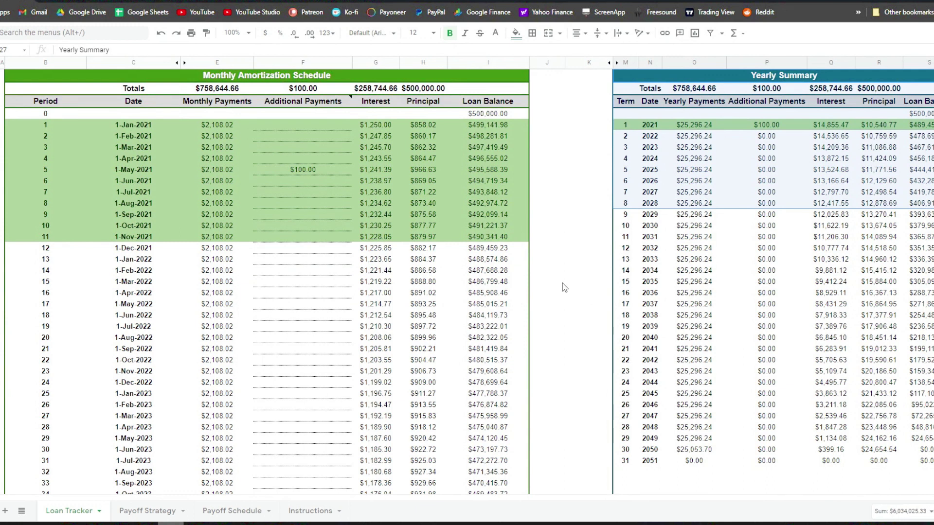
scroll(562, 283, "up", 5)
left_click(477, 84)
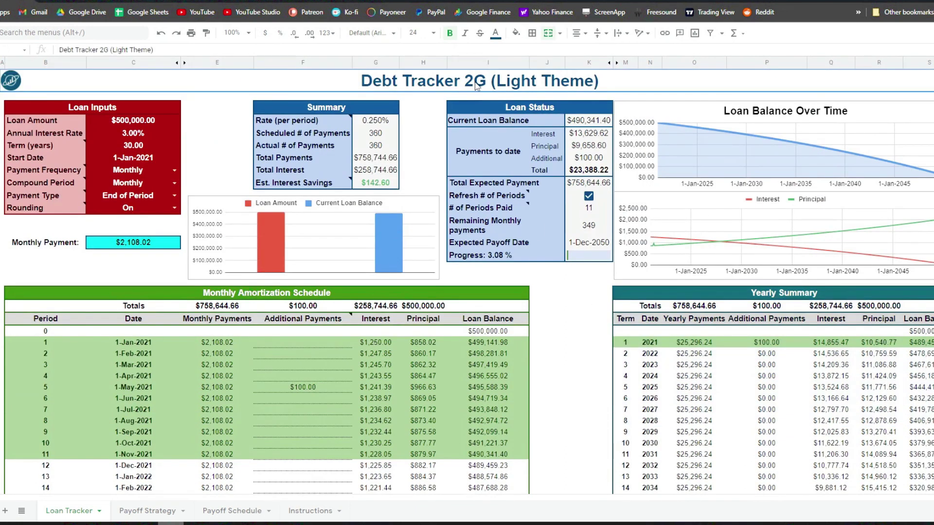
Open the Payoff Strategy sheet and review the Debt Information rows, each debt's details and the monthly payment
left_click(144, 511)
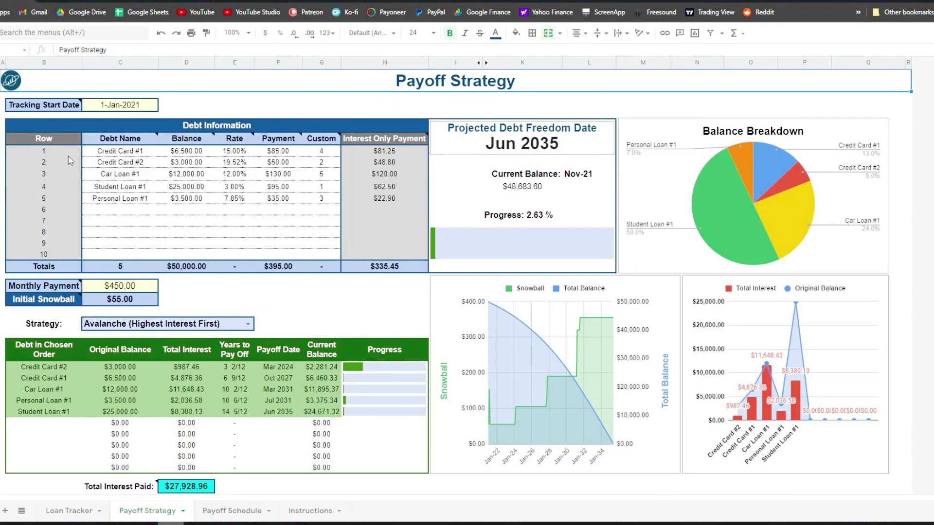
left_click_drag(68, 152, 59, 256)
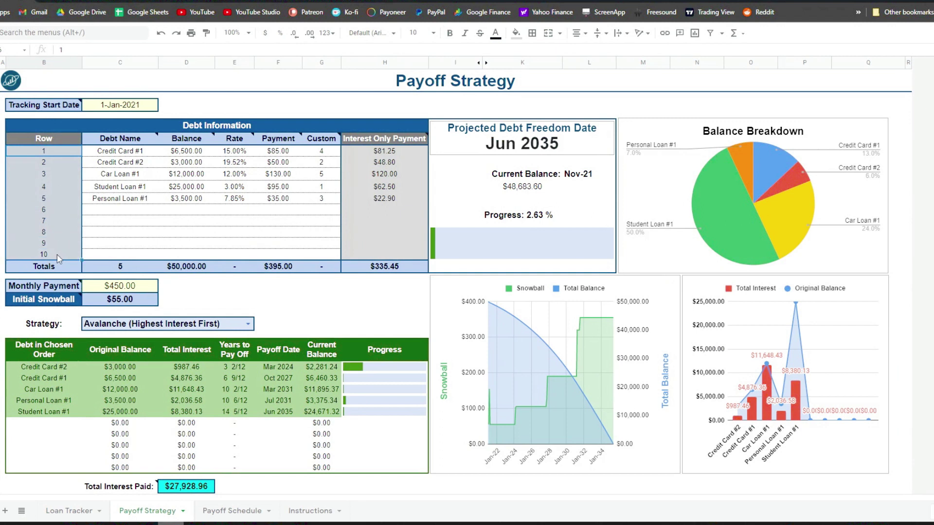
left_click(116, 152)
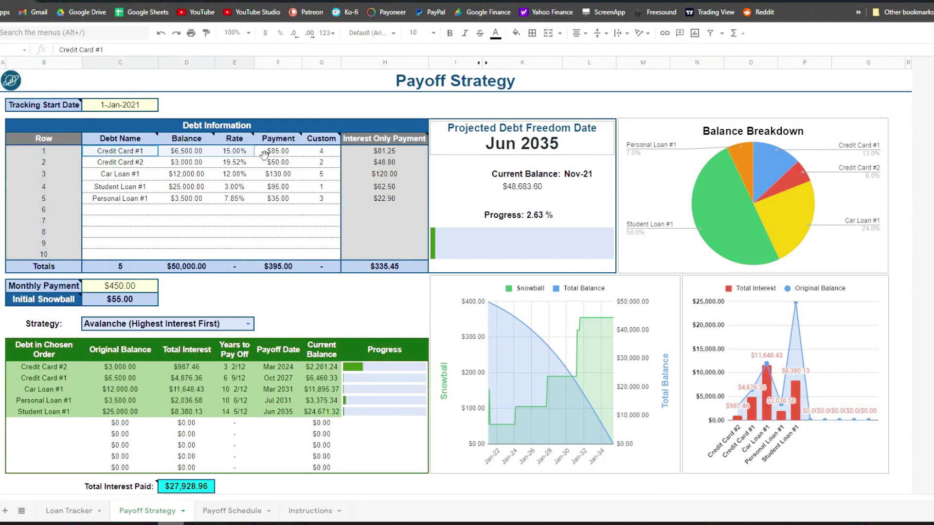
left_click_drag(264, 154, 325, 203)
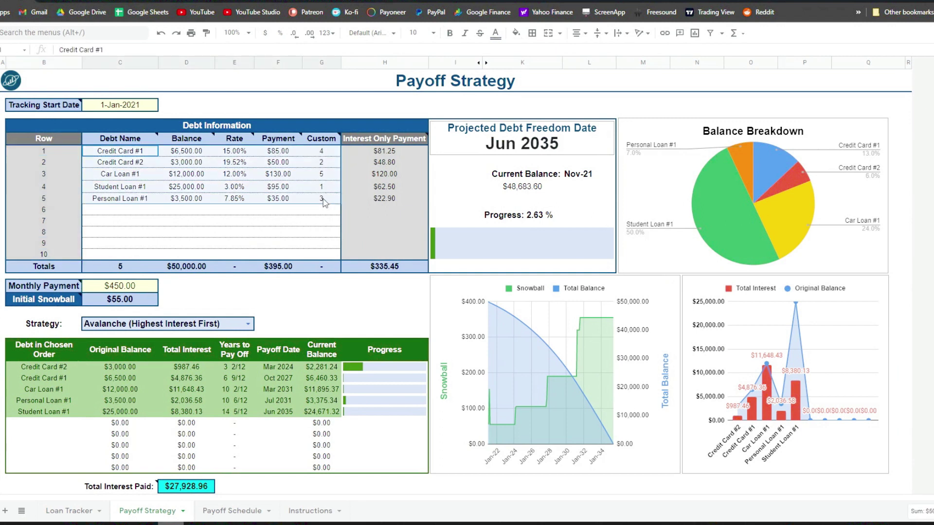
left_click(301, 86)
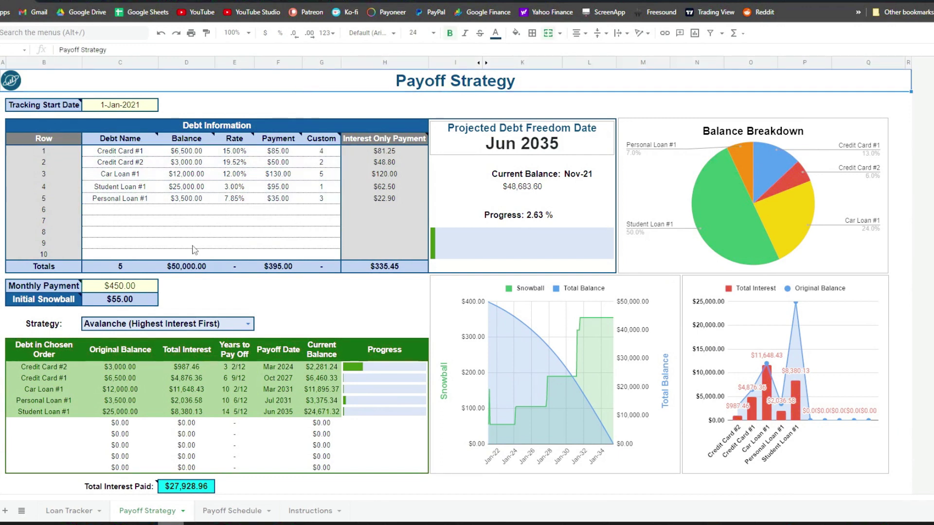
left_click(141, 287)
Try the Snowball (Lowest Balance First) strategy, restore Avalanche (Highest Interest First), and check the monthly payment and initial snowball
left_click(248, 323)
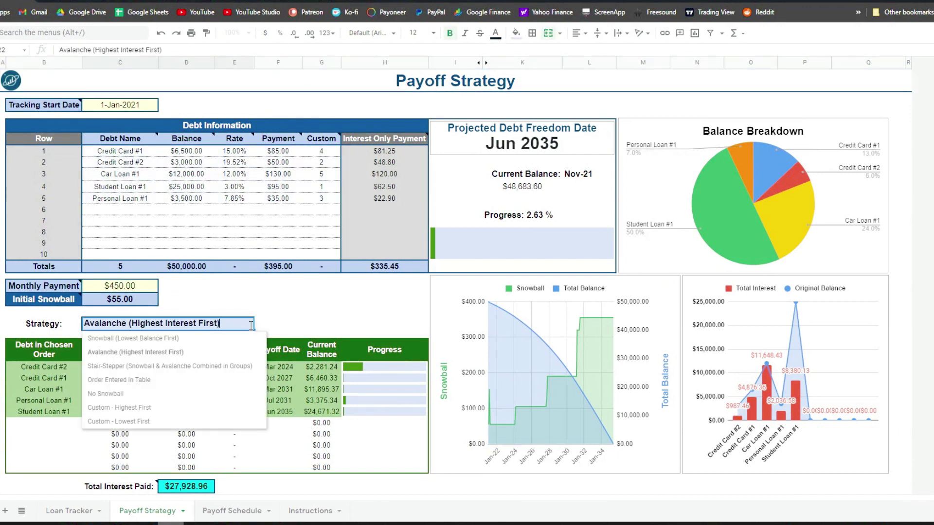
left_click(230, 352)
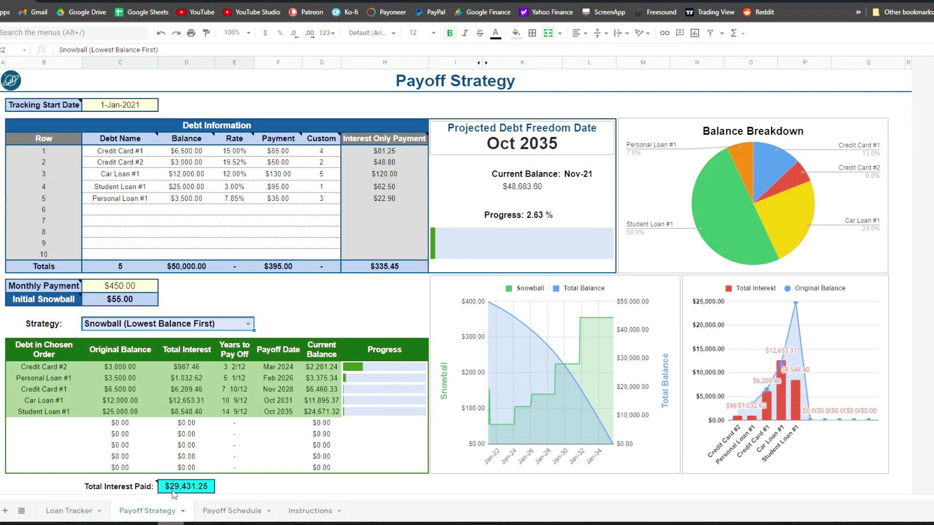
left_click(248, 324)
left_click(221, 350)
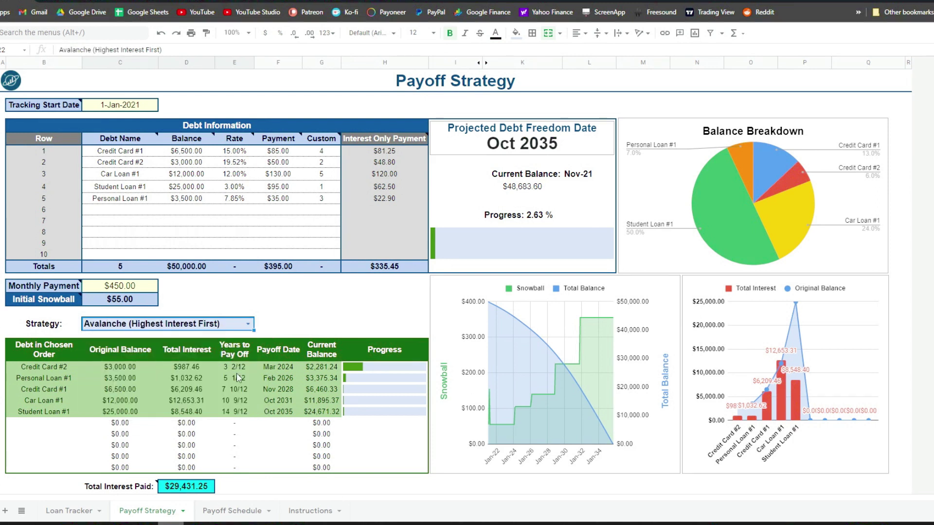
left_click(127, 291)
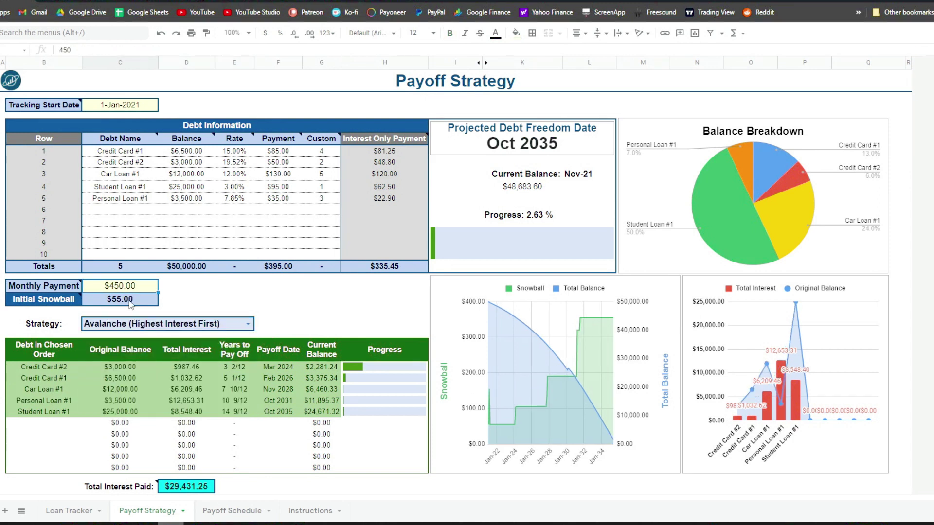
left_click(130, 304)
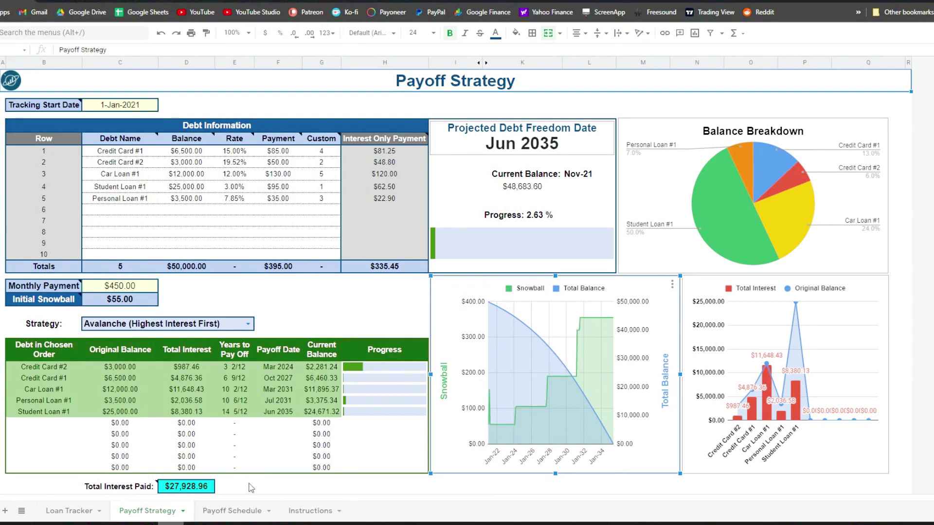
Open the Payoff Schedule sheet and examine the 2021 monthly payments for each of the five debts
left_click(232, 510)
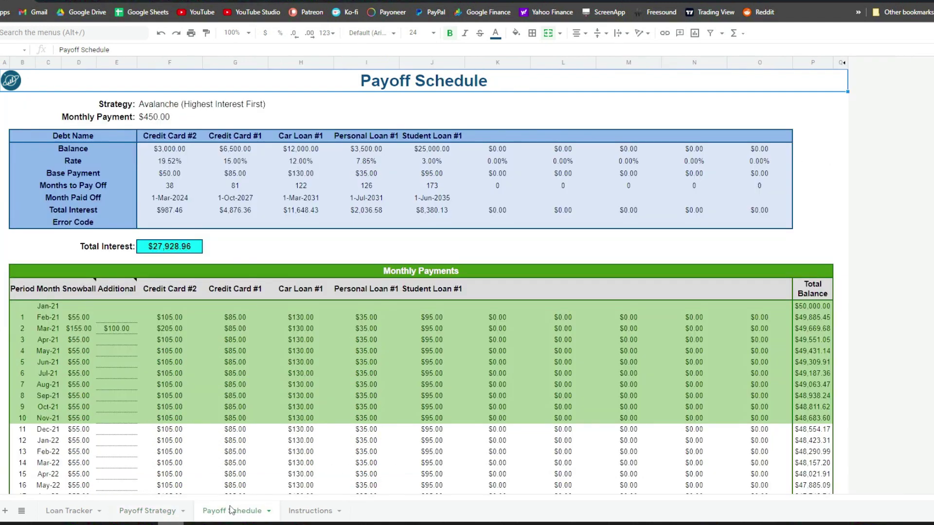
left_click(167, 351)
left_click(218, 346)
left_click(304, 361)
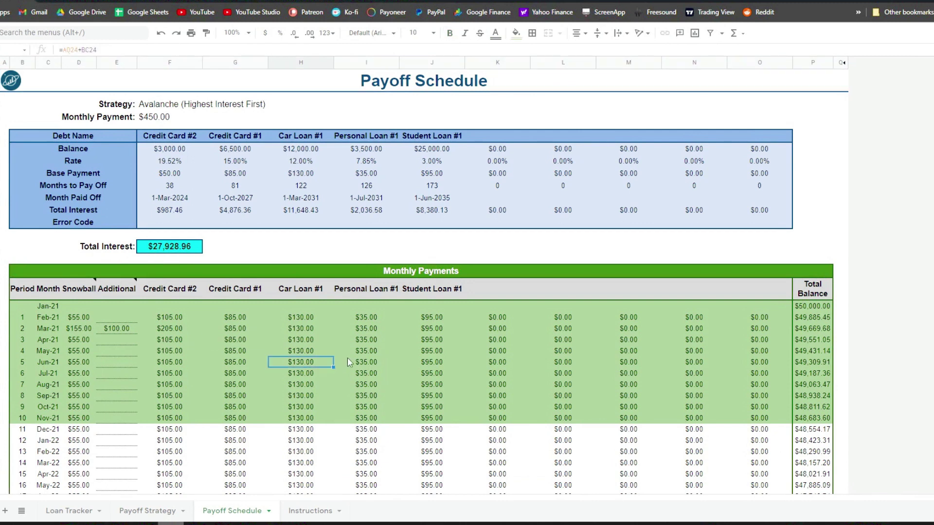
left_click(365, 351)
left_click(428, 351)
Follow the monthly payments to the payoff months of Credit Card #2 and Credit Card #1
scroll(166, 355, "down", 9)
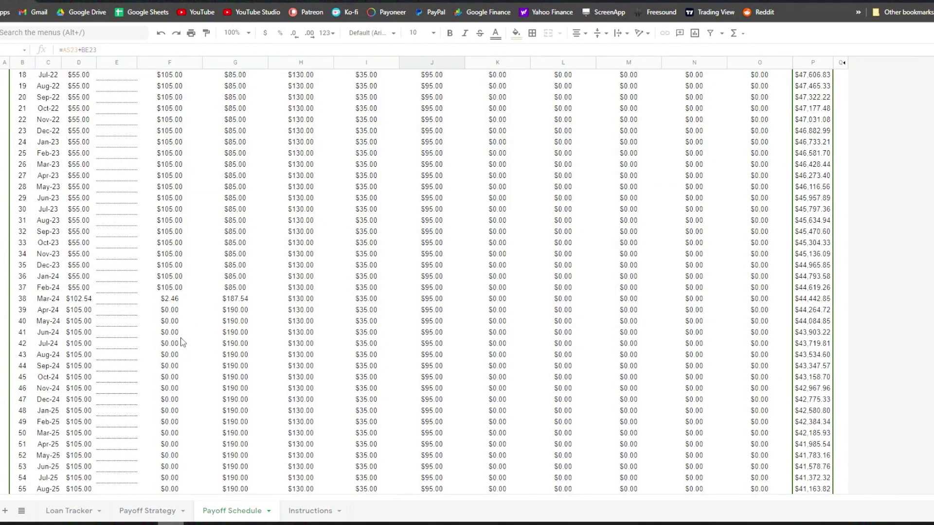
left_click(177, 304)
left_click(181, 313)
left_click(238, 314)
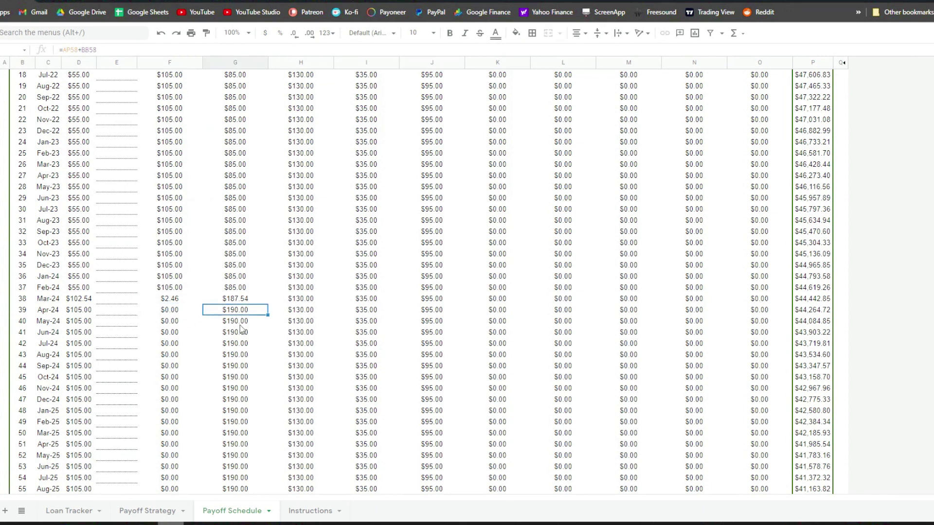
scroll(248, 351, "down", 7)
scroll(248, 351, "down", 7)
left_click_drag(238, 337, 247, 346)
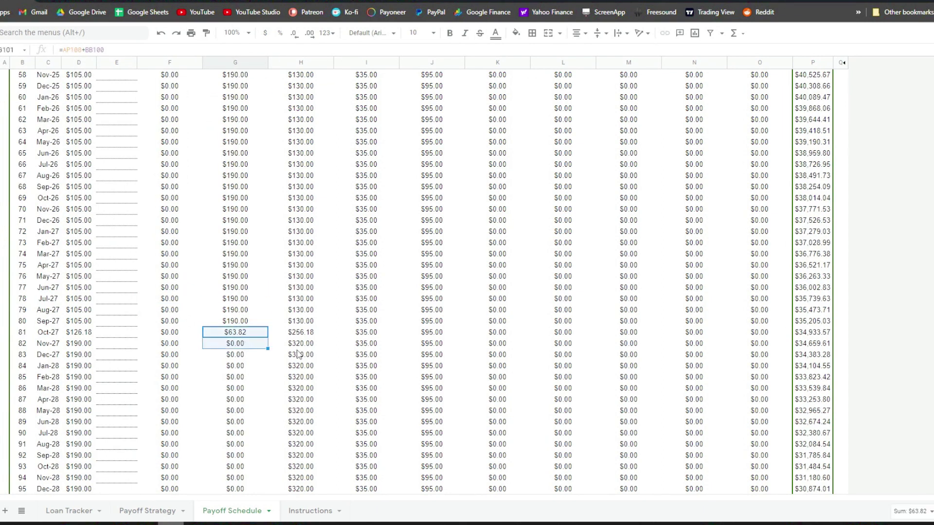
Follow the schedule to the payoff months of Car Loan #1, Personal Loan #1 and Student Loan #1, and return to its start
scroll(299, 353, "down", 7)
scroll(309, 342, "down", 8)
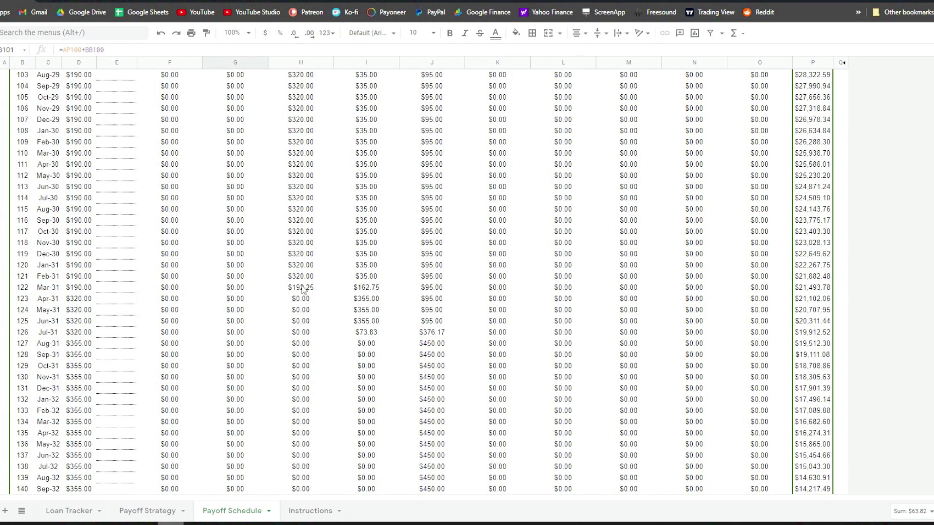
left_click_drag(302, 288, 305, 300)
left_click_drag(352, 332, 357, 344)
scroll(428, 384, "down", 14)
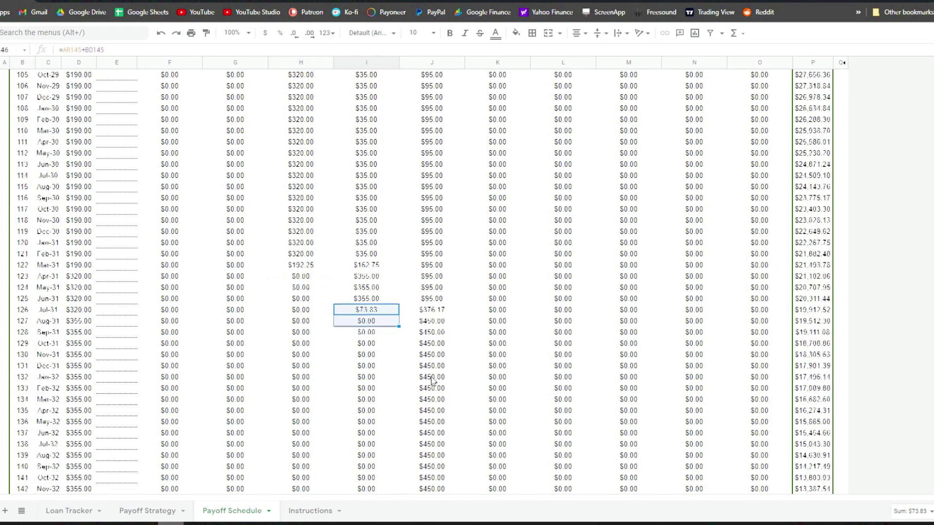
left_click_drag(431, 392, 433, 400)
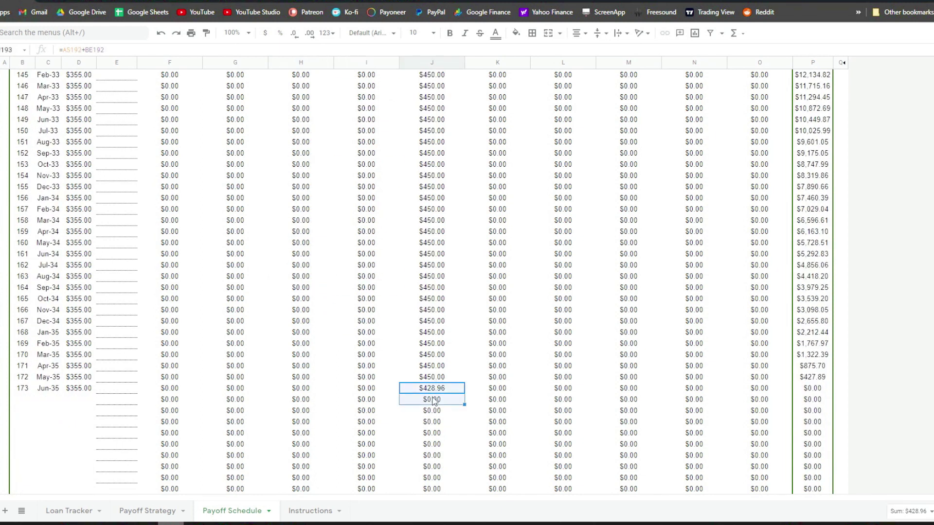
key("ctrl+Home")
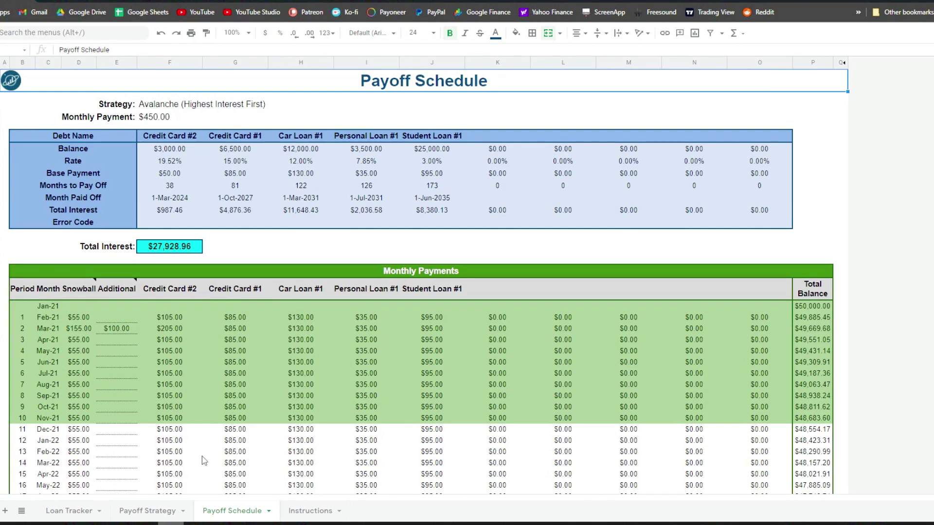
Revisit the Payoff Strategy sheet and return to the Loan Tracker sheet
left_click(130, 511)
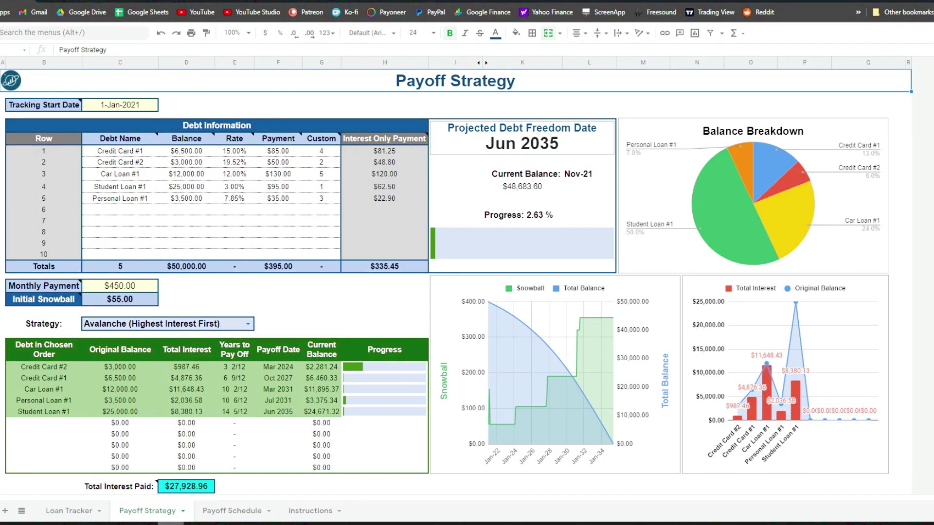
left_click(68, 511)
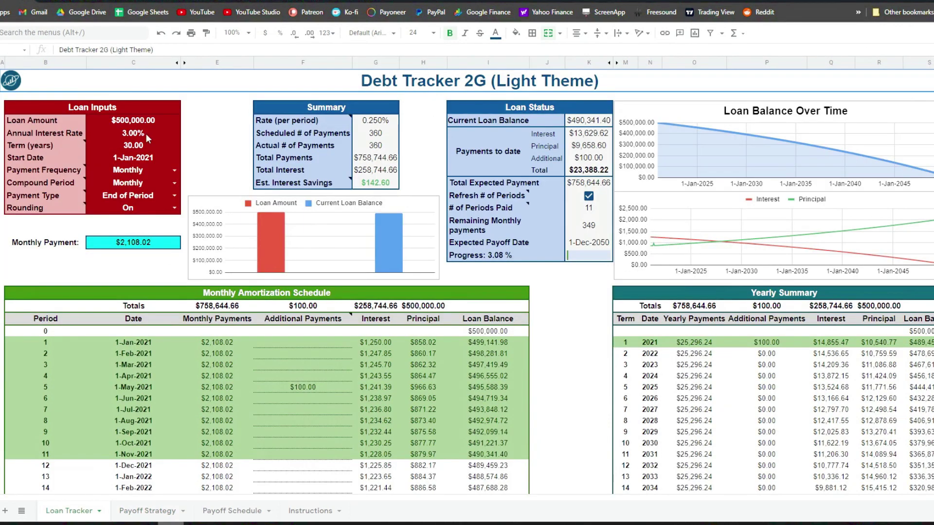
Switch to the Cyber Punk theme version and look over its Payoff Strategy and Loan Tracker sheets
left_click(119, 112)
left_click(281, 81)
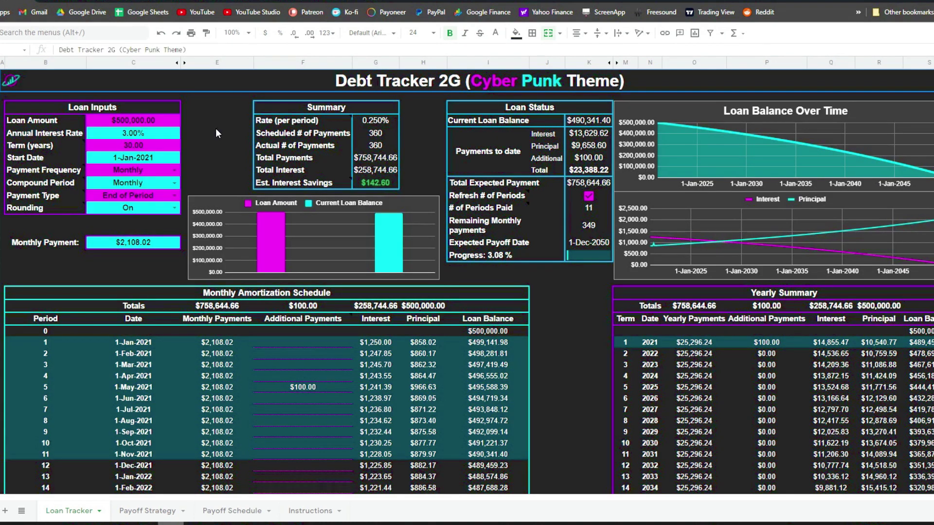
left_click(155, 517)
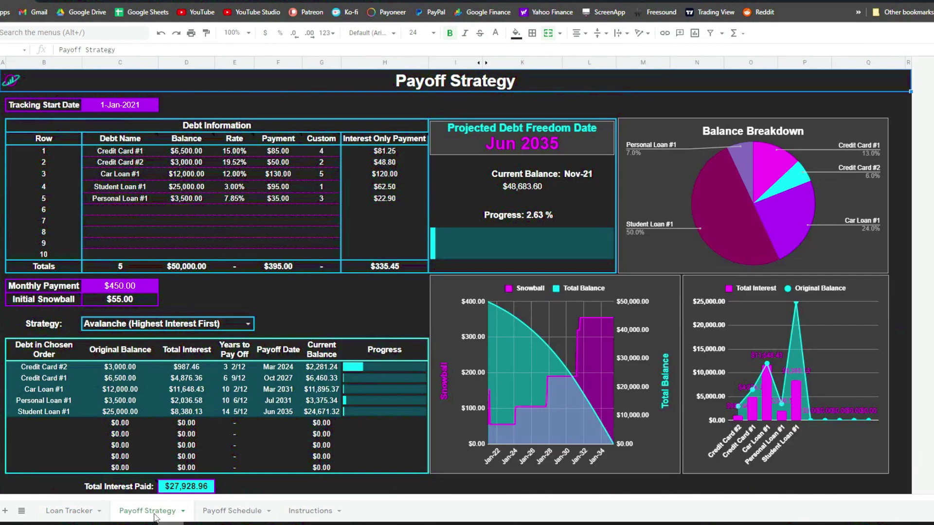
scroll(316, 298, "down", 2)
scroll(316, 298, "up", 2)
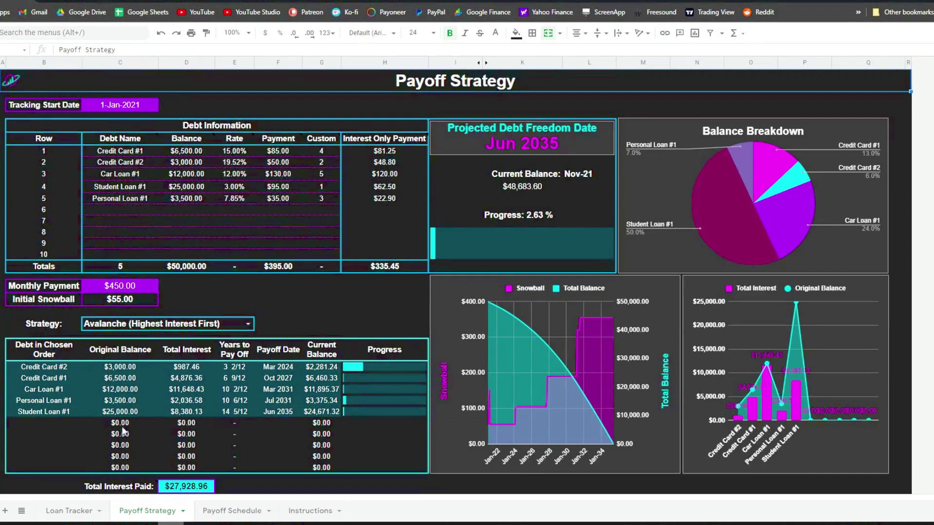
left_click(58, 509)
scroll(480, 301, "down", 5)
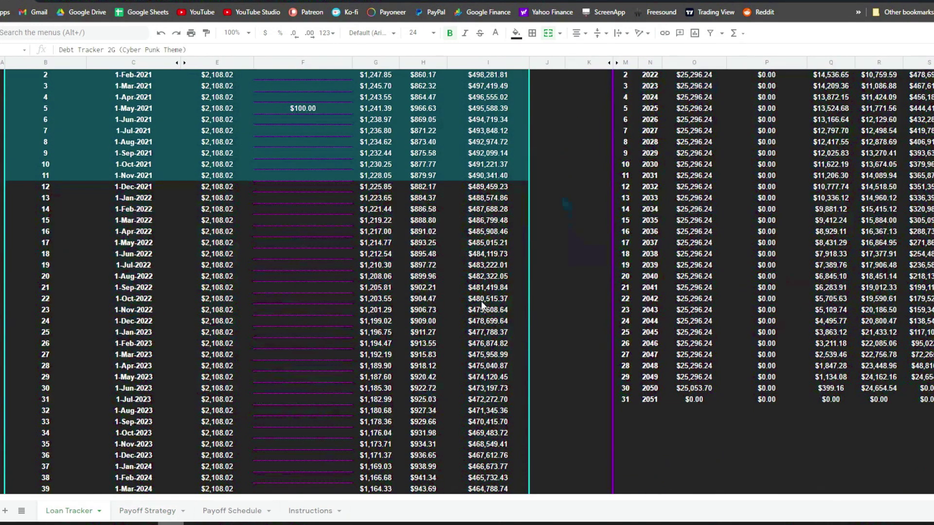
scroll(480, 301, "up", 5)
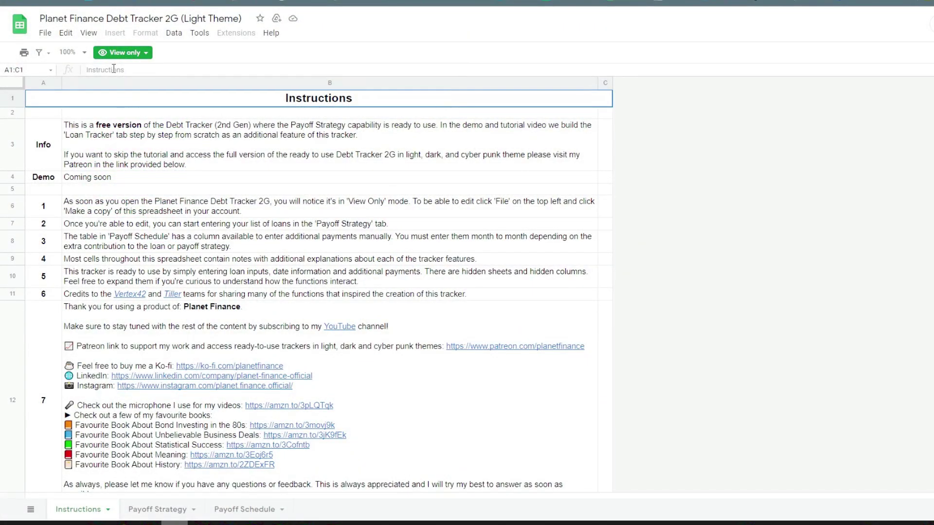
Make an editable copy of the view-only Debt Tracker 2G (Light Theme) spreadsheet and open its Payoff Strategy sheet
left_click(44, 34)
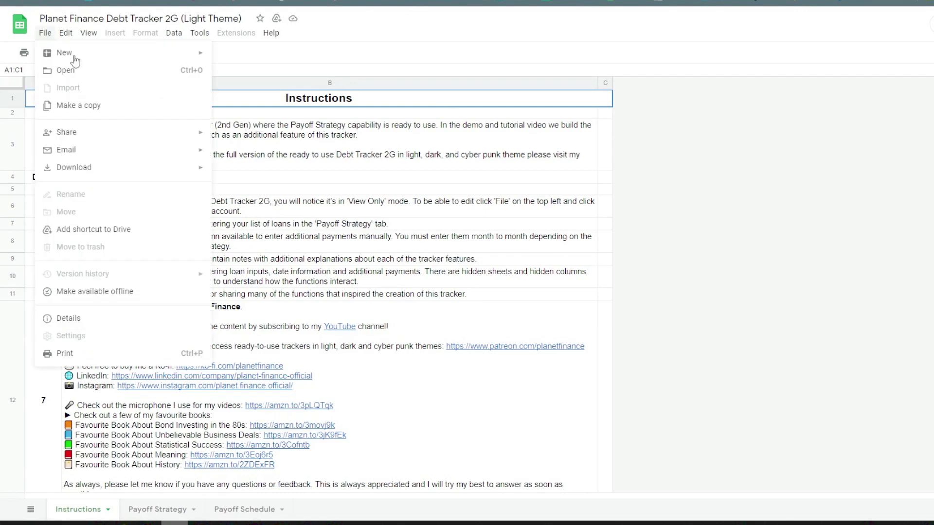
left_click(98, 105)
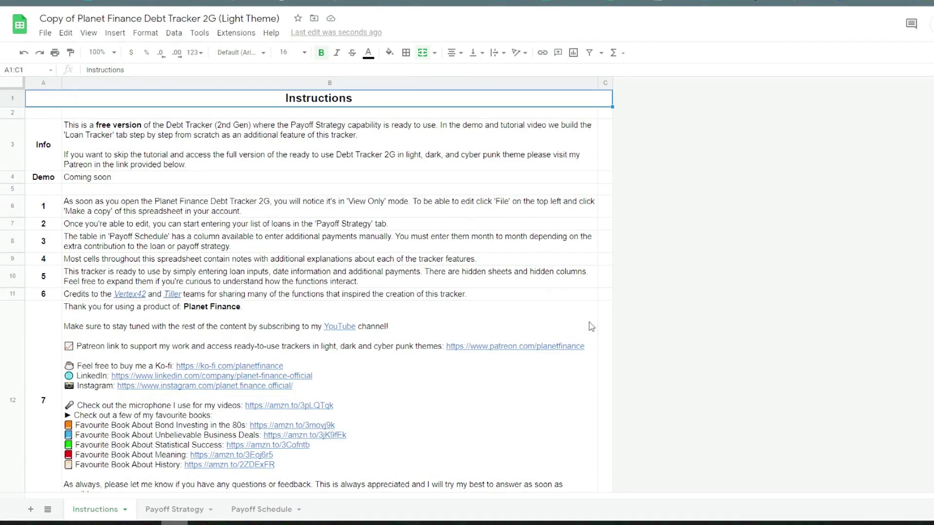
left_click(180, 509)
Set the tracking start date to 28-Jan-2021 and the balances of Credit Card #1 and #2 to 20000 and 5000
double_click(147, 126)
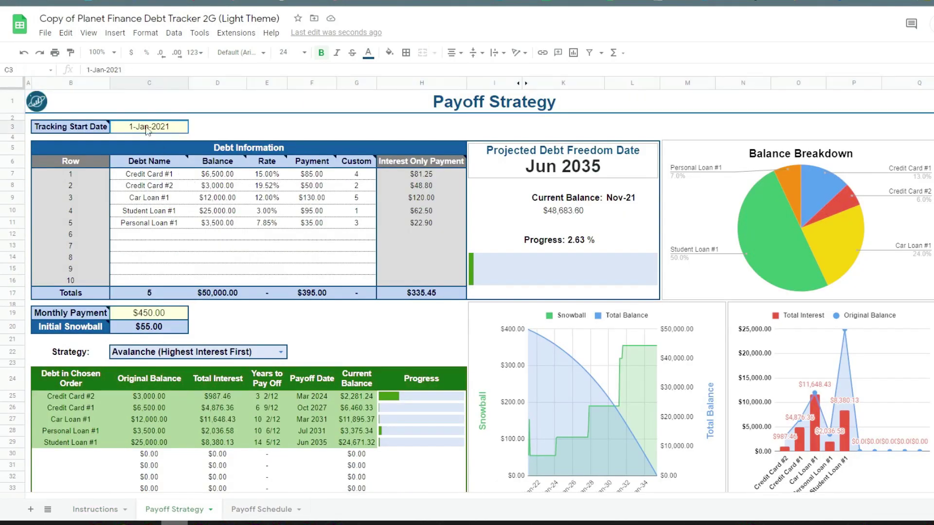
left_click(162, 216)
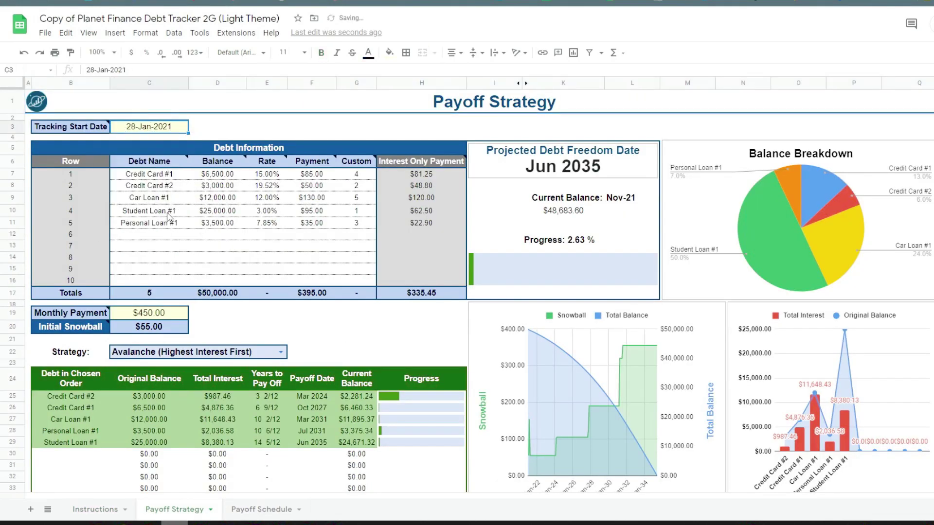
left_click(217, 182)
type("20000")
key("Return")
type("5000")
key("Return")
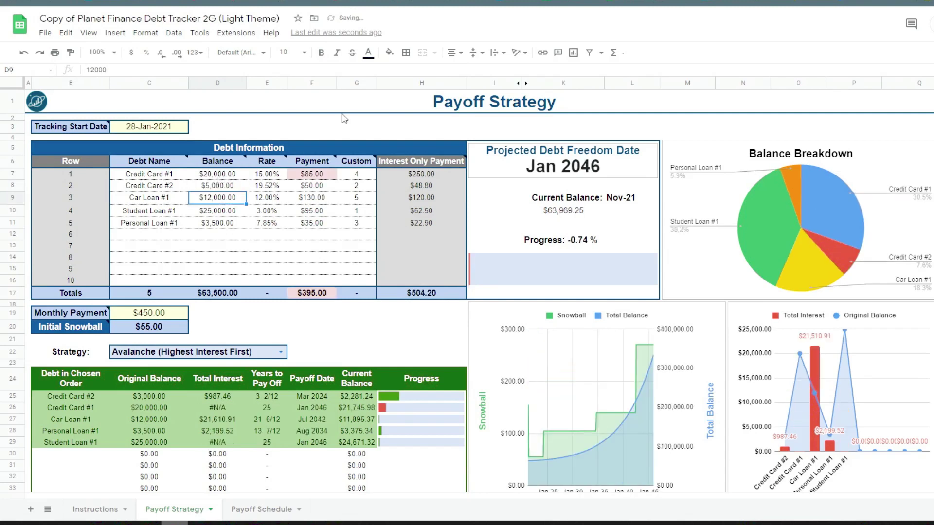
Check the payoff figures on the Payoff Schedule sheet and return to the Payoff Strategy sheet
key("ctrl+Home")
left_click(265, 511)
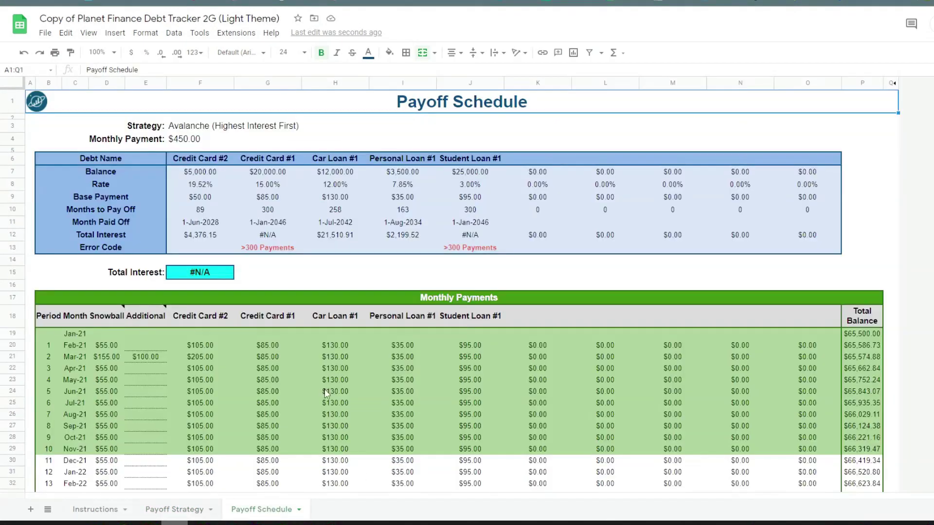
left_click(168, 514)
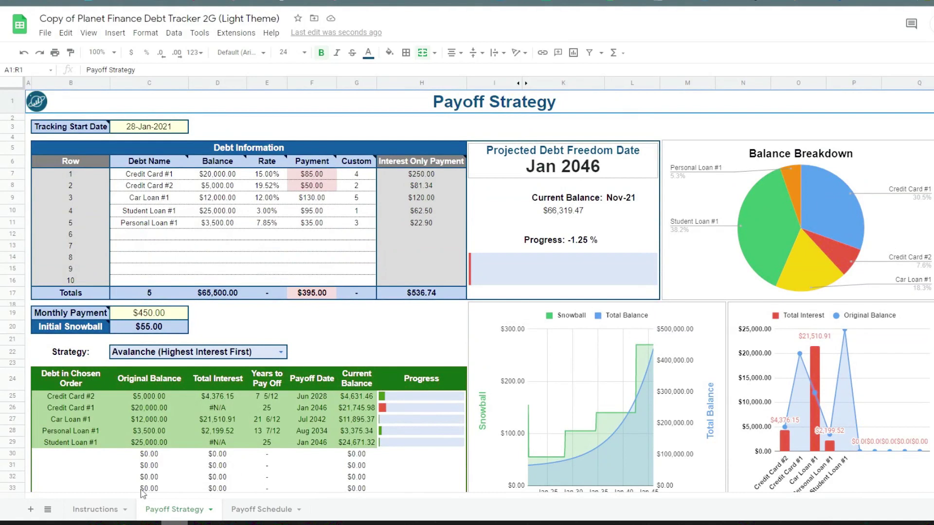
Add a new sheet named Loan Tracker and move it in front of the Payoff Strategy sheet
left_click(31, 510)
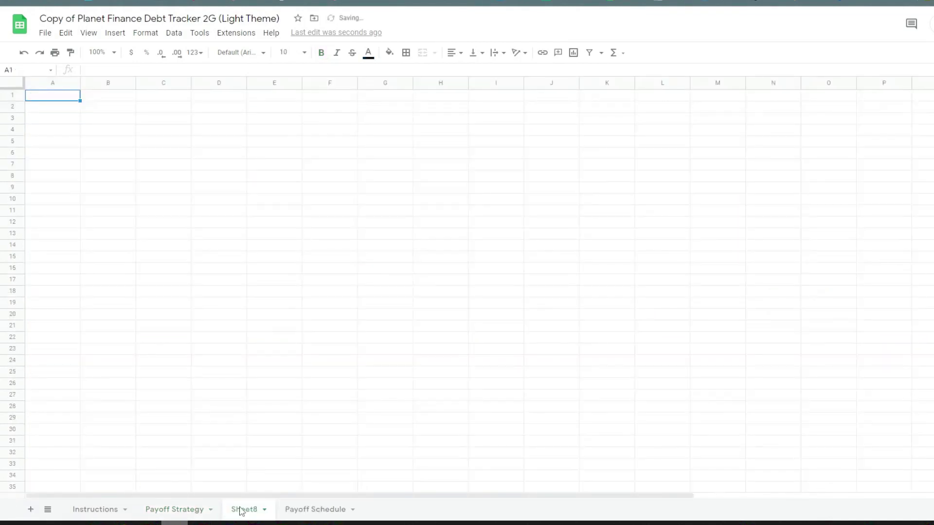
double_click(244, 509)
type("Loan Tracker")
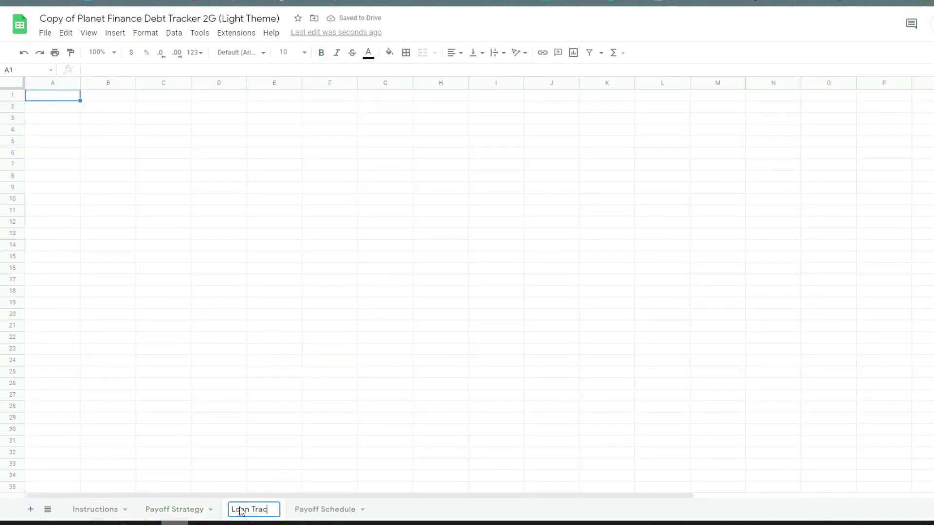
key("Return")
left_click_drag(241, 510, 163, 509)
Enter the title "Debt Tracker 2G - Loan Tracker" in A1 and the heading "Loan Inputs" in B3
left_click(69, 98)
type("Debt Tracker 2G - Loan Tracker")
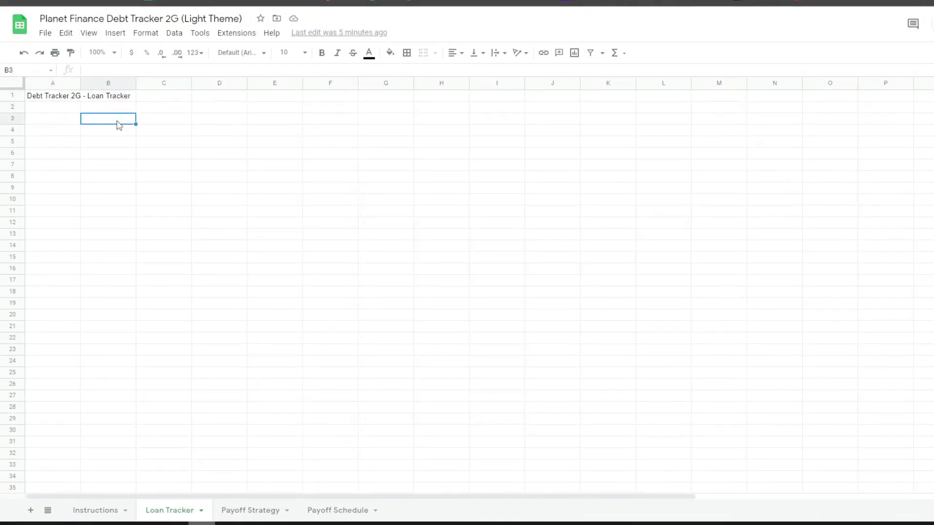
type("Loan Inputs")
key("Return")
Merge B3:C3 and centre the Loan Inputs heading across it
left_click_drag(117, 121, 160, 121)
left_click(423, 53)
left_click(454, 53)
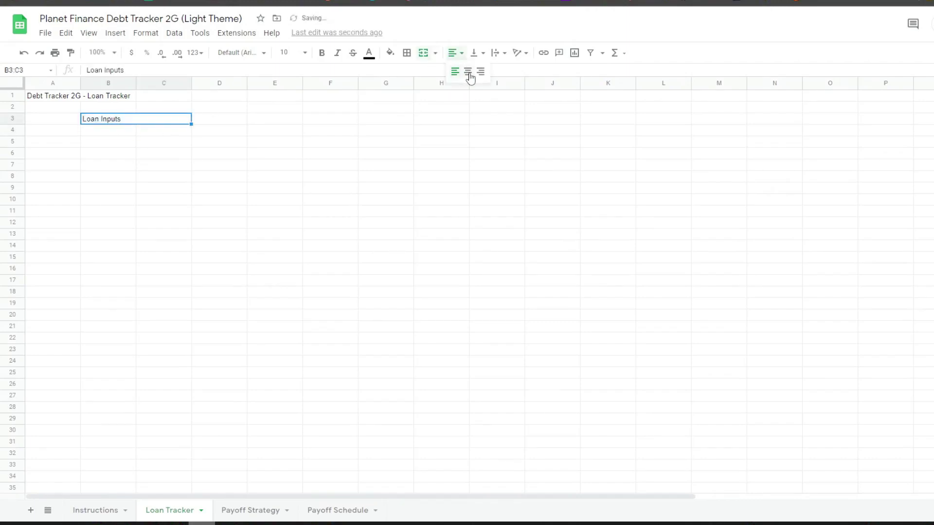
left_click(467, 72)
List Loan Amount, Annual Interest Rate, Term (years), Start Date, Payment Frequency, Compound Period, Payment Type and Rounding from B4 down, and fit column B
left_click(105, 132)
type("Loan Amountst Rate Term (years) Start Date Payment Frequency Compound Period Payment Type Rounding")
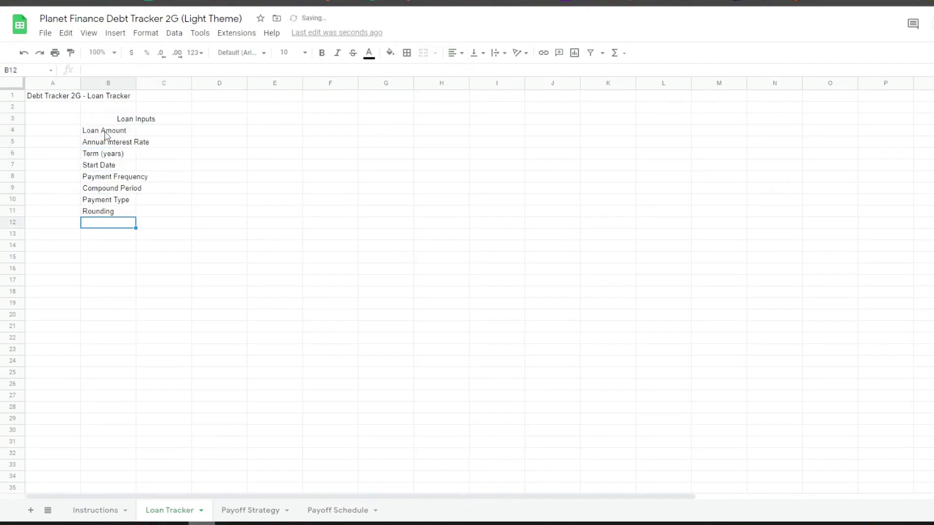
double_click(136, 82)
Enter a loan amount of 500000, an annual interest rate of 3% and a term of 30 years with two decimal places
left_click(175, 132)
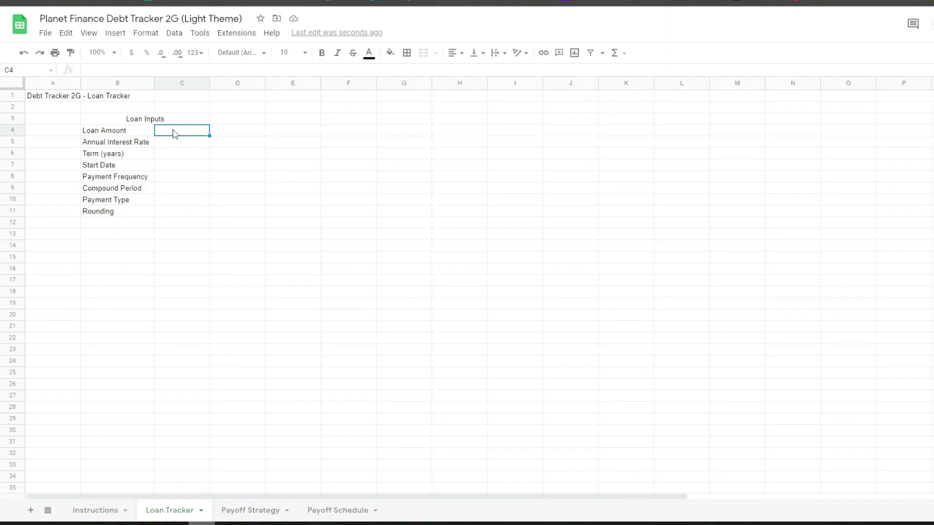
type("500000")
key("Return")
type("3%")
key("Return")
type("30")
left_click(177, 53)
left_click(177, 53)
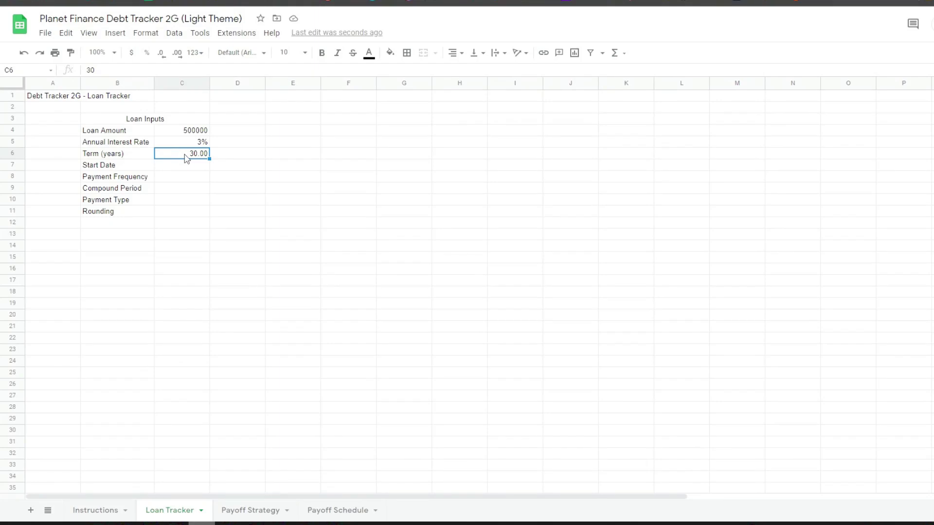
Try the formula =6/12 as the loan term, and set the term back to 30
type("=")
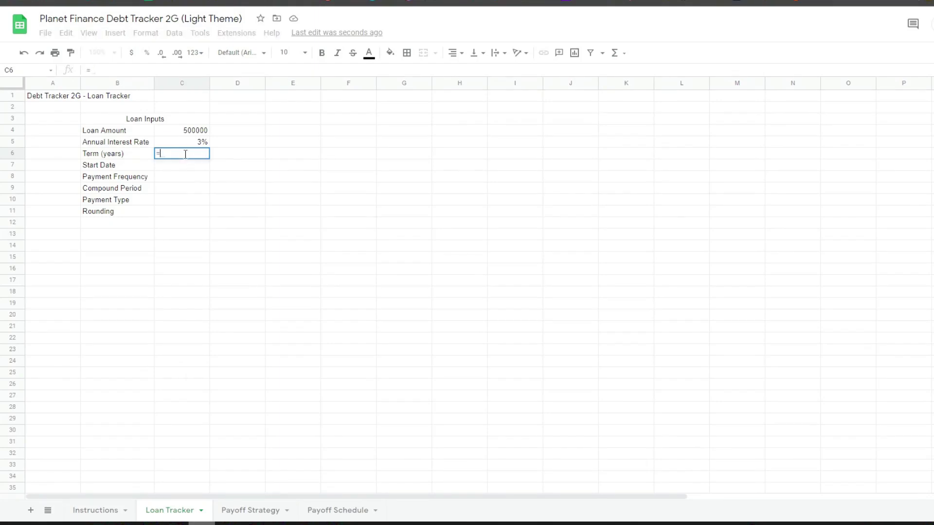
type("6/12")
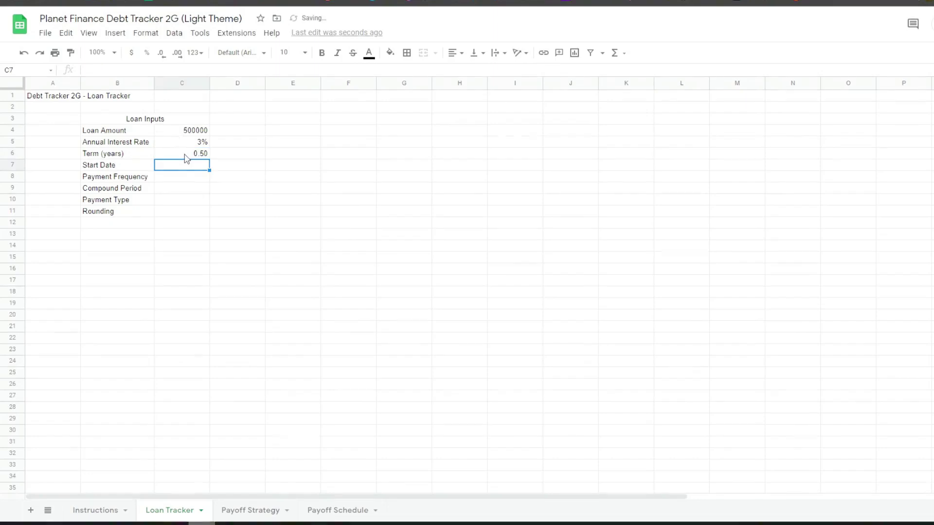
left_click(185, 154)
type("30")
key("Return")
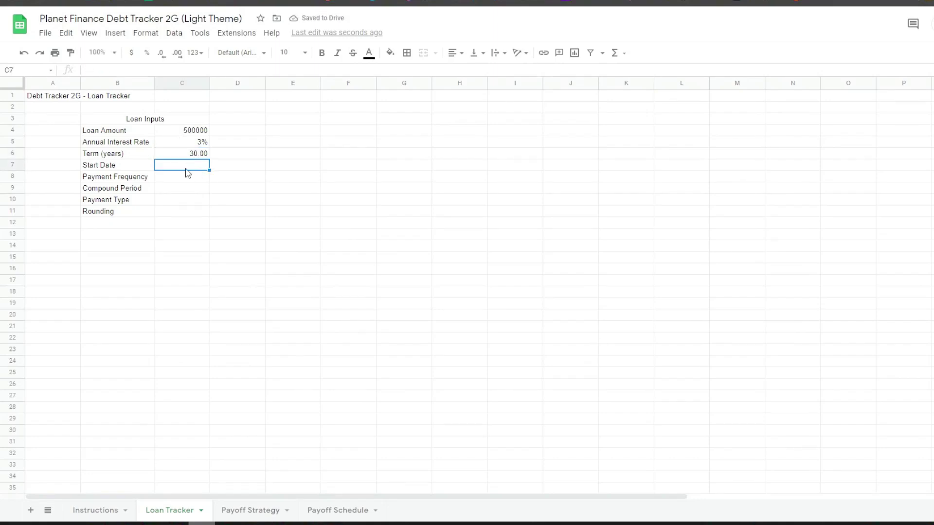
Add data validation to the Start Date cell C7 that requires a valid date
left_click(175, 34)
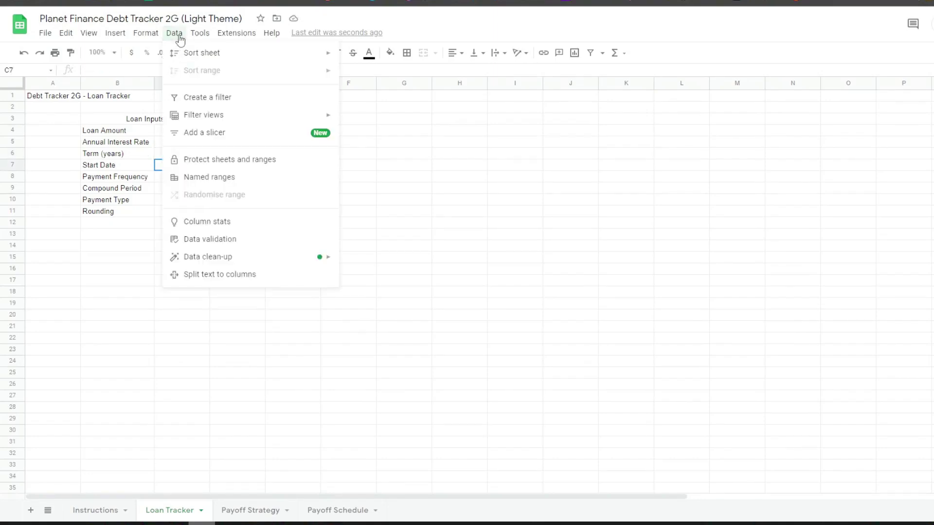
left_click(244, 240)
left_click(475, 232)
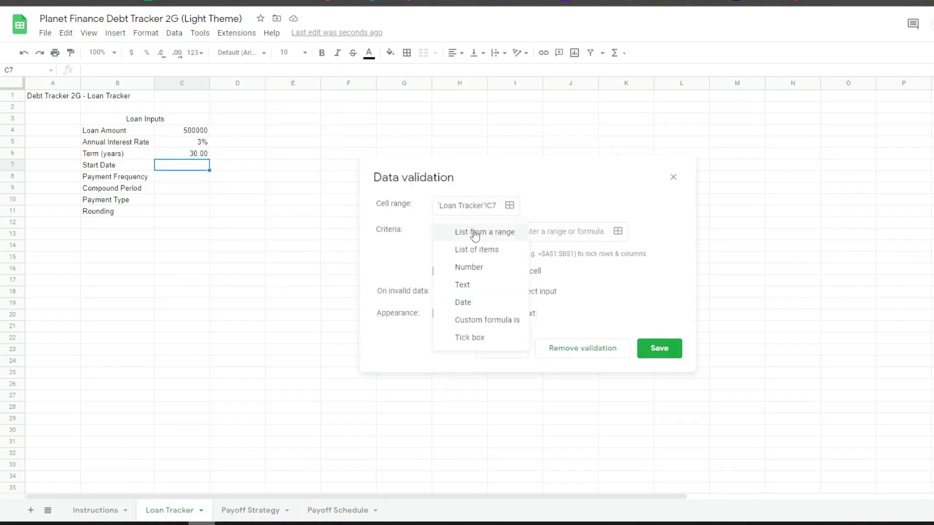
left_click(485, 309)
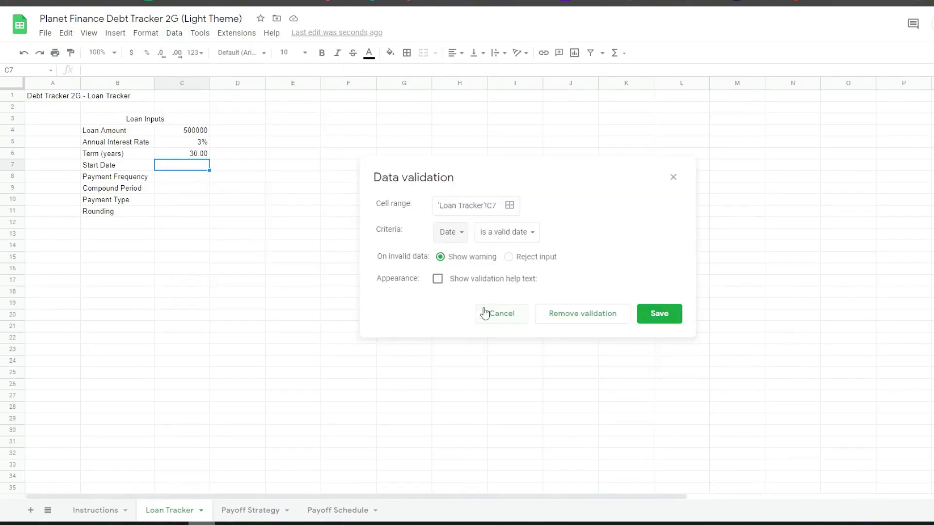
left_click(657, 314)
Pick 1 January 2021 as the start date and format it to read 1-Jan-2021
double_click(199, 166)
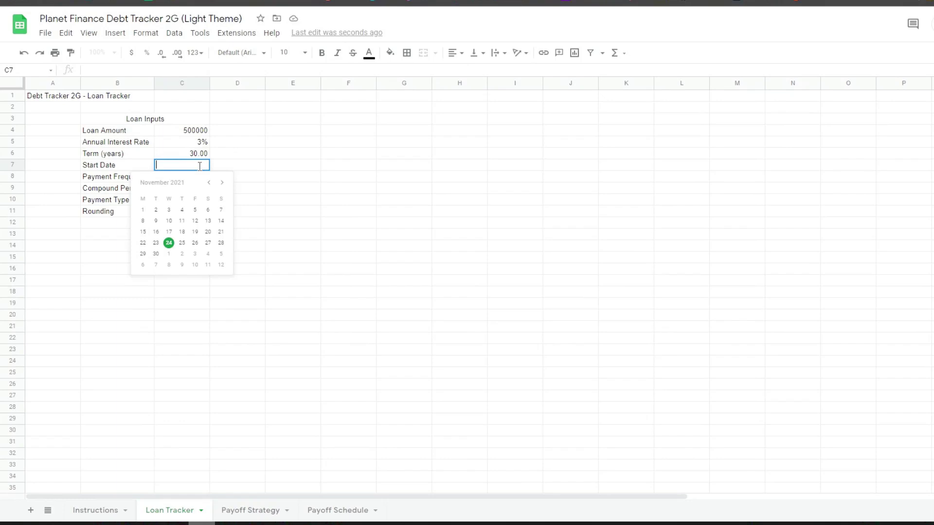
double_click(209, 183)
triple_click(208, 184)
triple_click(209, 183)
double_click(208, 183)
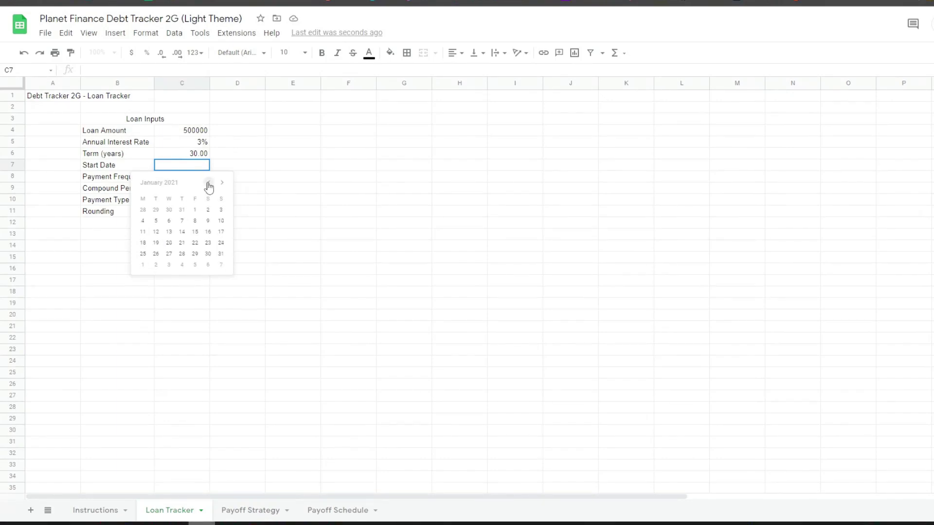
left_click(194, 207)
left_click(196, 54)
left_click(229, 373)
left_click(196, 178)
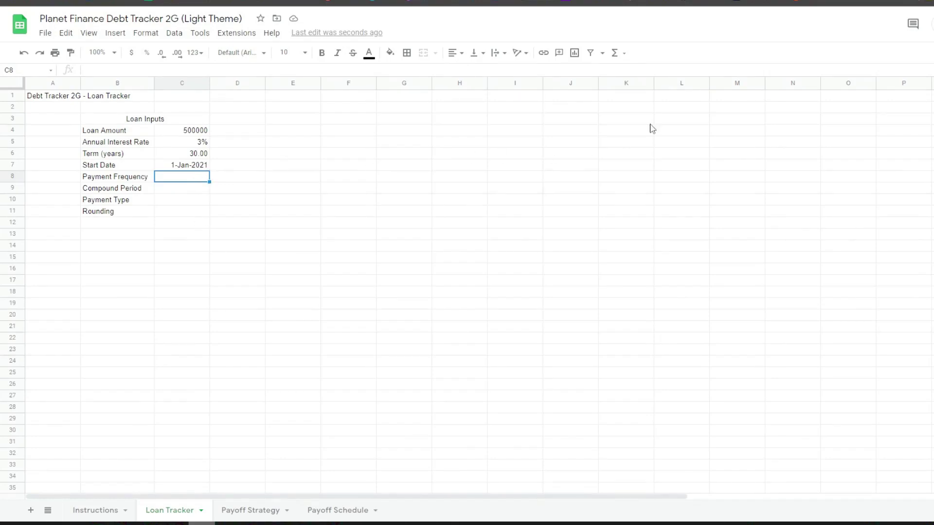
Enter a bold Frequency heading in L3 and, below it, Annual, Semi-Annual, Quarterly, Bi-Monthly, Monthly, Semi-Monthly, Bi-Weekly (Fortnight) and Weekly
left_click(675, 120)
type("Frequency")
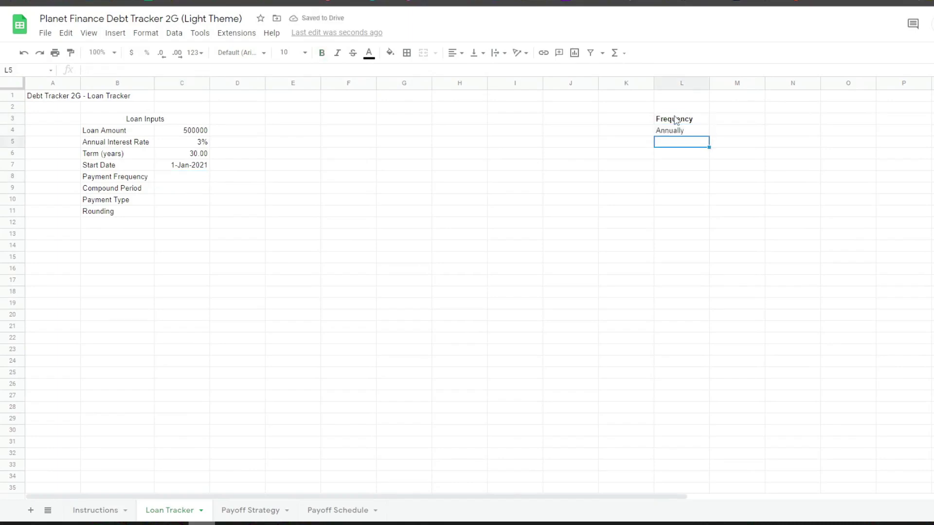
type(" Annual Semi-Annual Quarterly Bi-Monthly Monthly Semi-Monthly")
key("Return")
type("Bi-Weekly (Fortnight)")
key("Return")
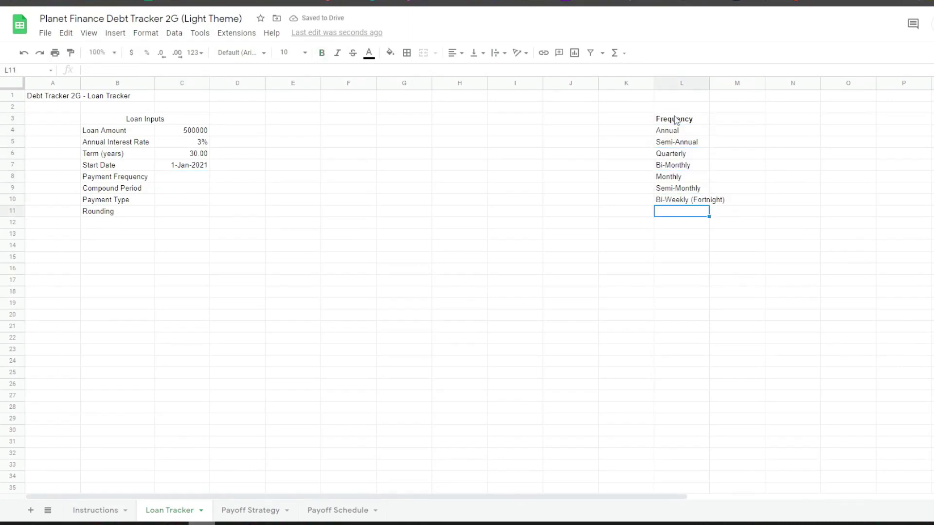
type("Weekly")
Add a drop-down list to the Payment Frequency cell C8 that takes its options from the range L4:L11
left_click(182, 176)
left_click(175, 34)
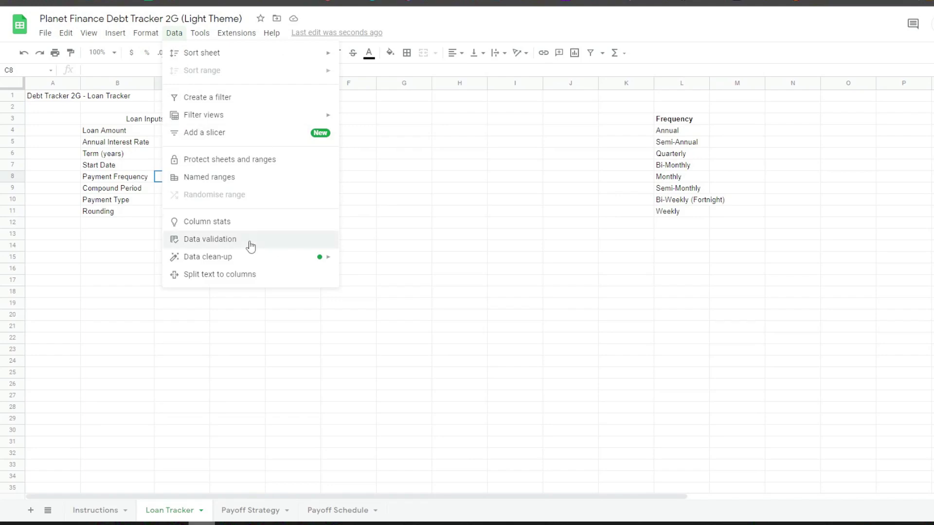
left_click(249, 246)
left_click(497, 240)
left_click(511, 237)
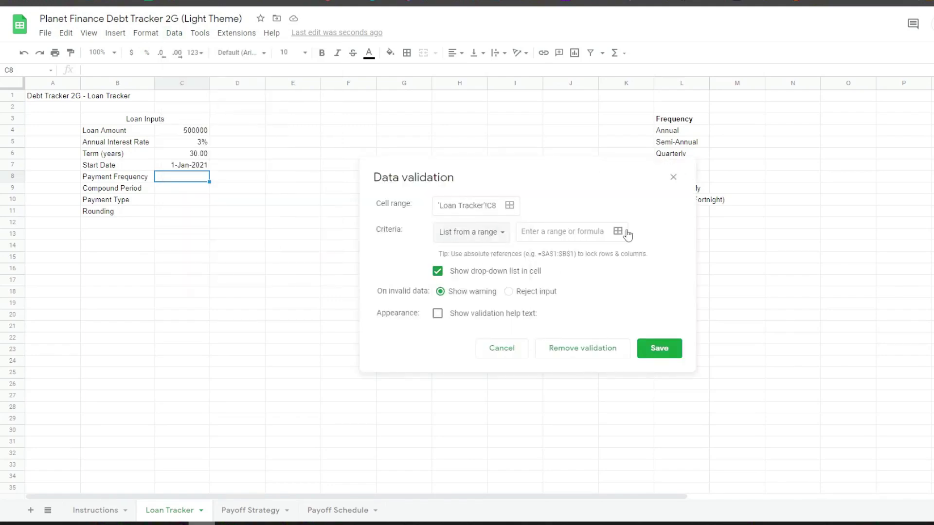
left_click(619, 232)
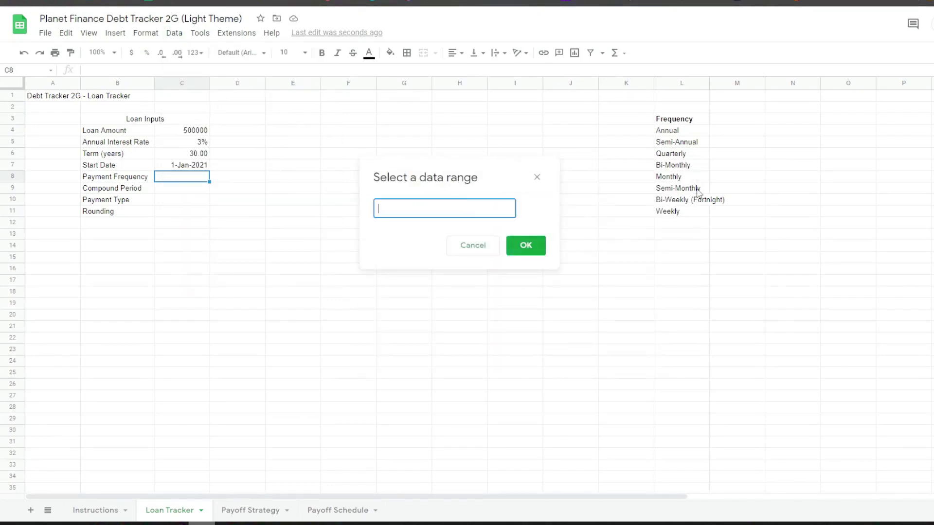
left_click_drag(679, 132, 671, 214)
left_click(536, 246)
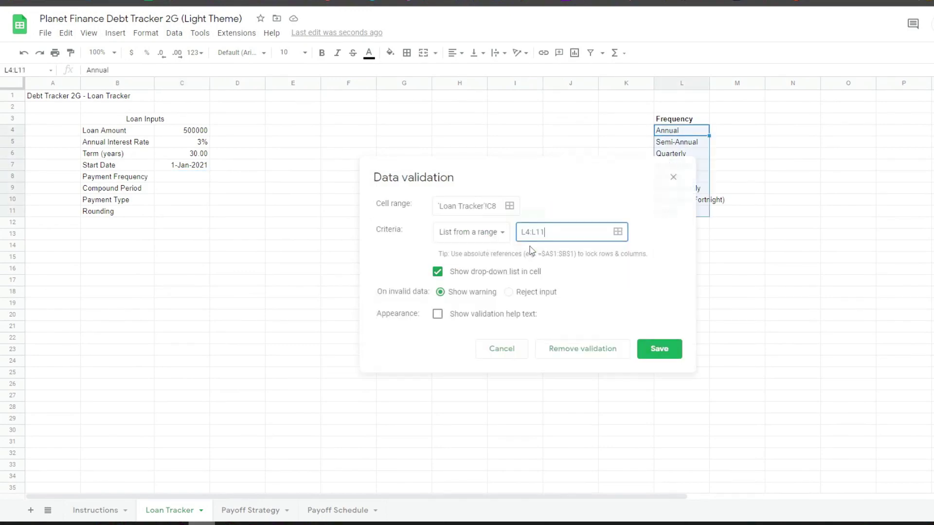
left_click(658, 349)
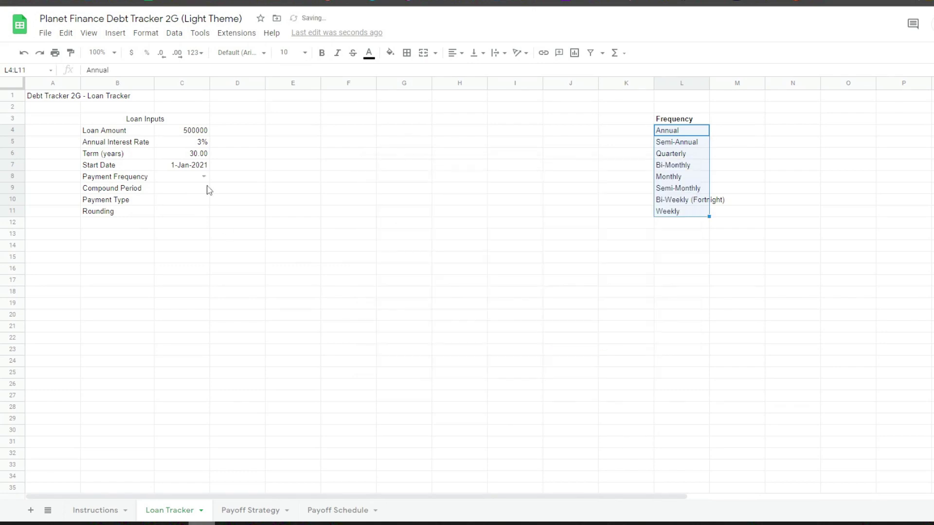
Set the Payment Frequency in C8 to Monthly and copy that drop-down cell into the Compound Period cell C9
left_click(206, 177)
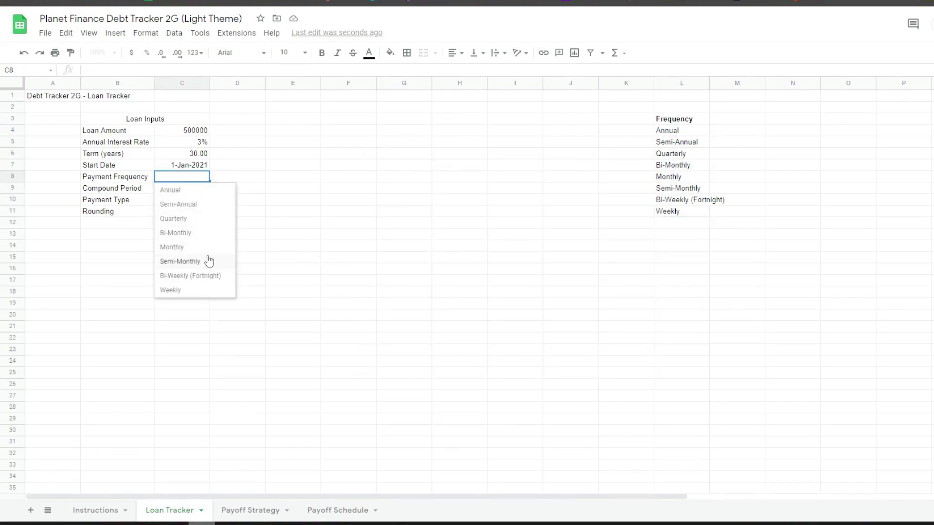
left_click(181, 249)
left_click(193, 190)
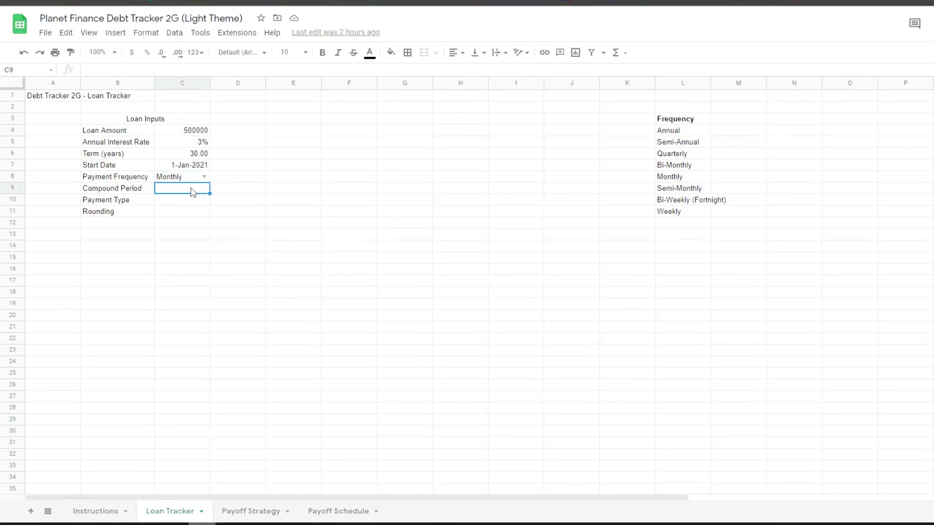
key("Up")
left_click(193, 192)
type("Monthly")
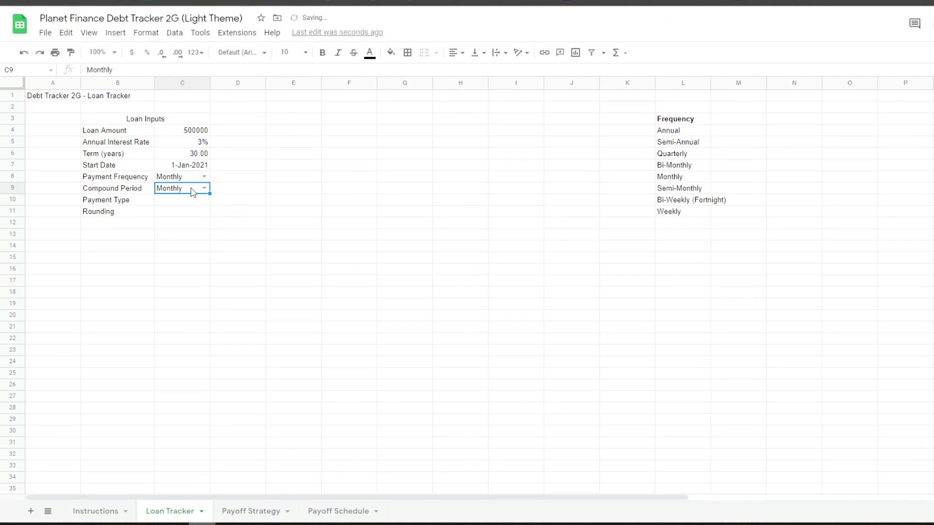
Replace the Compound Period value in C9 with a formula that references the Payment Frequency cell C8
type("=")
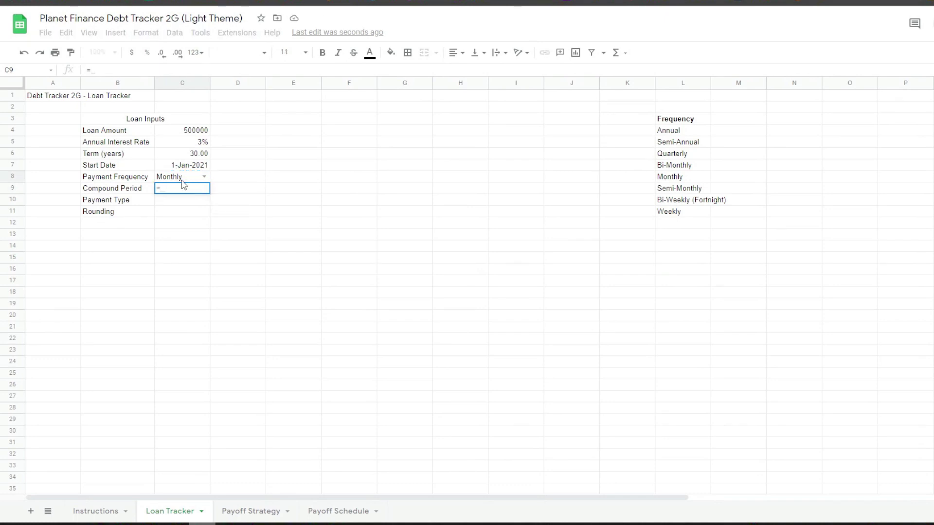
left_click(181, 181)
key("Return")
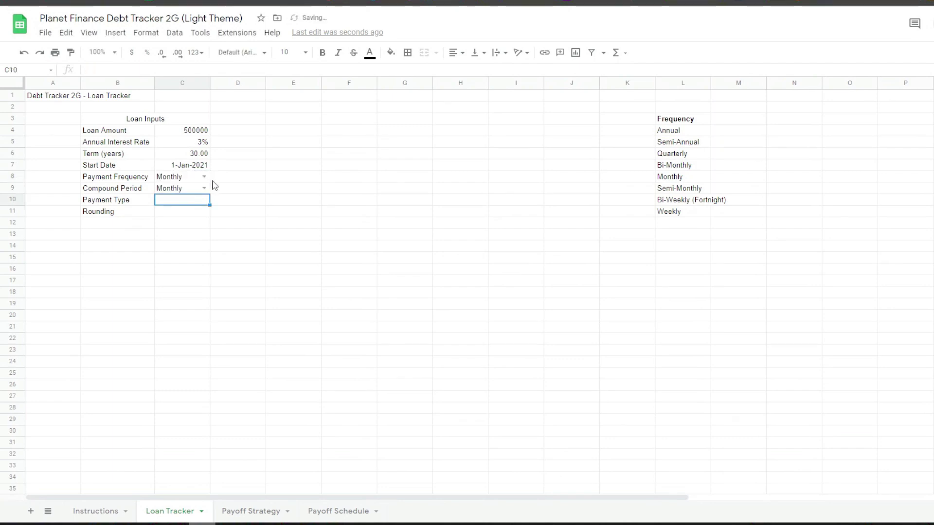
Test the Compound Period link by switching the Payment Frequency to Annual and back to Monthly
left_click(204, 177)
left_click(195, 190)
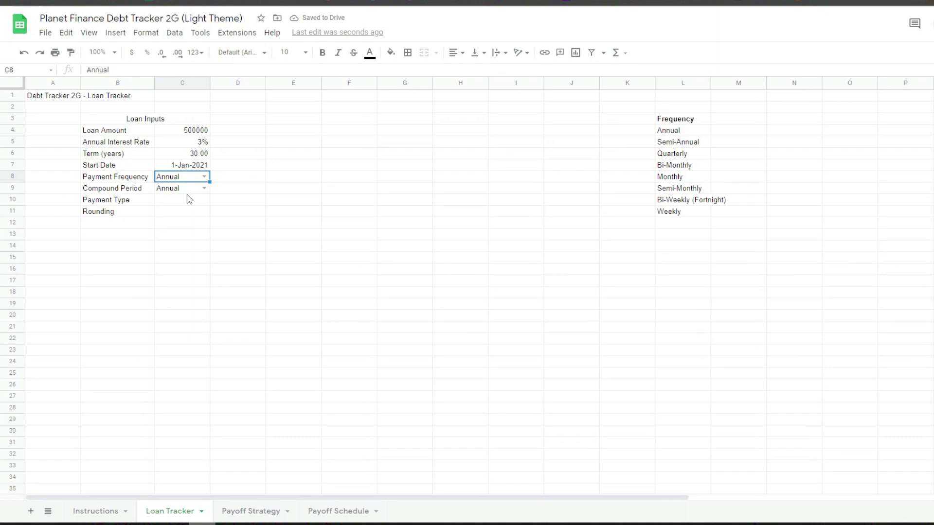
left_click(204, 177)
left_click(180, 247)
Give Payment Type C10 a drop-down of Beginning of Period and End of Period, set to End of Period, and format the Loan Amount as currency
left_click(206, 200)
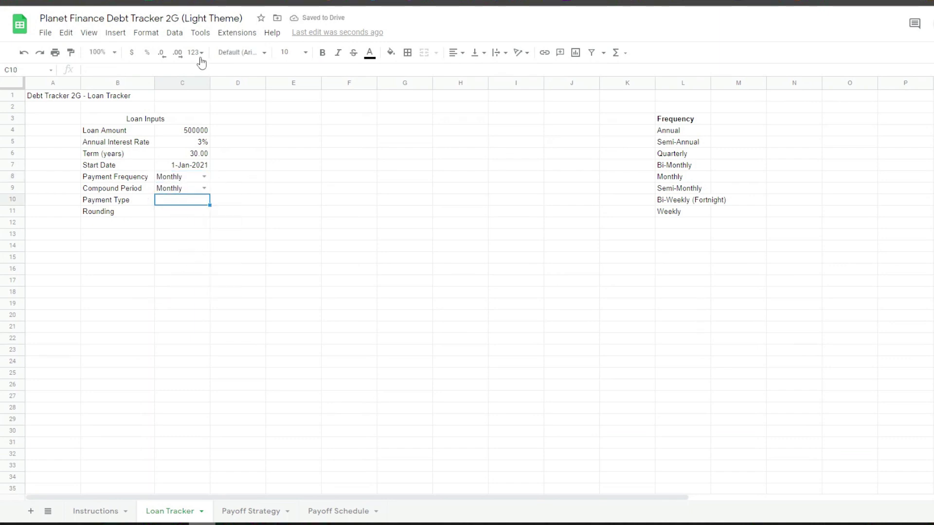
left_click(176, 33)
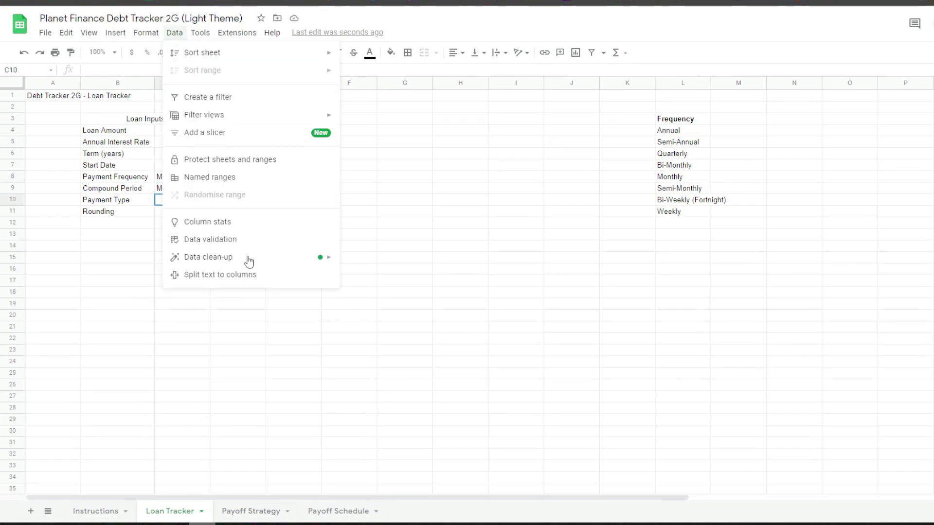
left_click(224, 243)
left_click(501, 234)
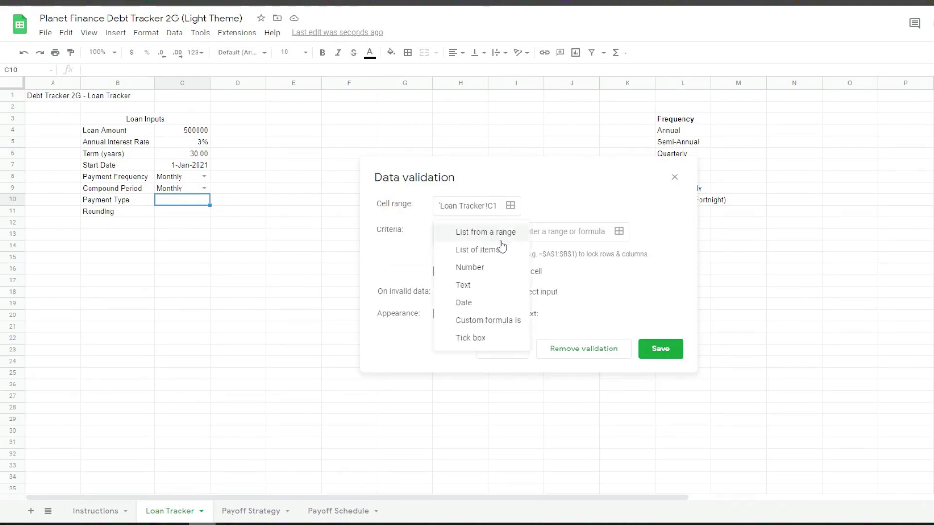
left_click(502, 248)
left_click(566, 232)
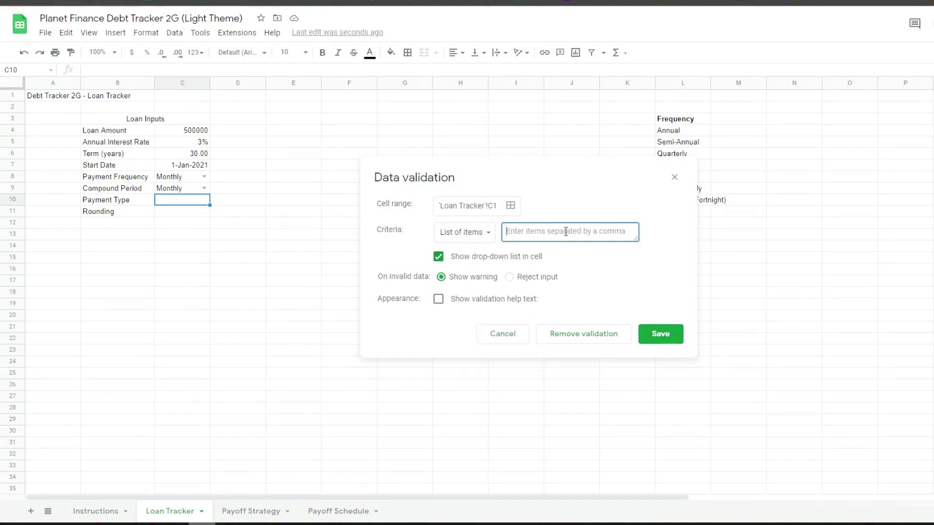
type("Beginning of Period,End of Period")
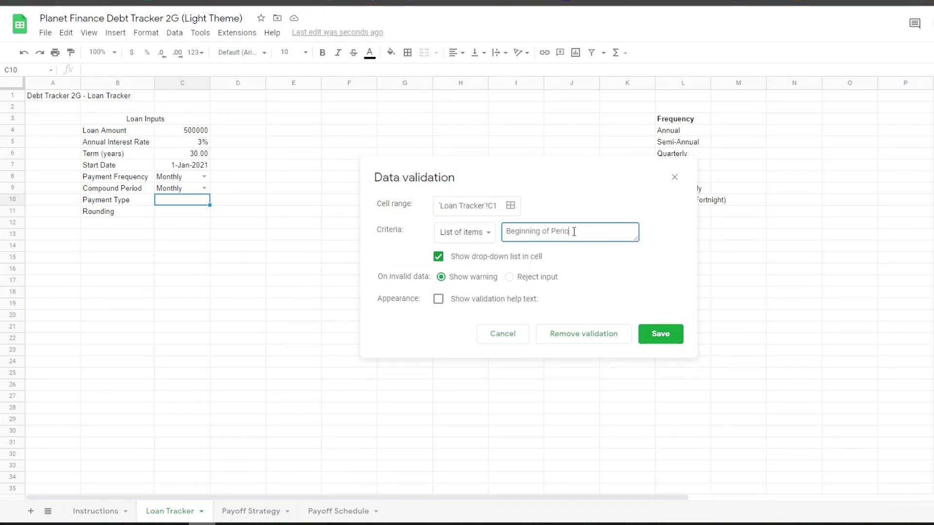
left_click(661, 334)
left_click(129, 53)
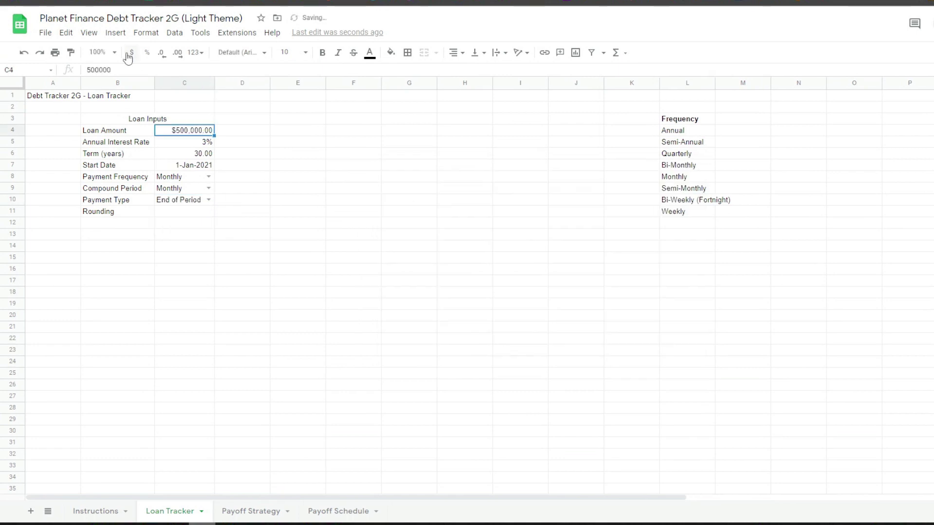
Add a drop-down list with the items On and Off to the Rounding cell C11 and choose On
left_click(184, 212)
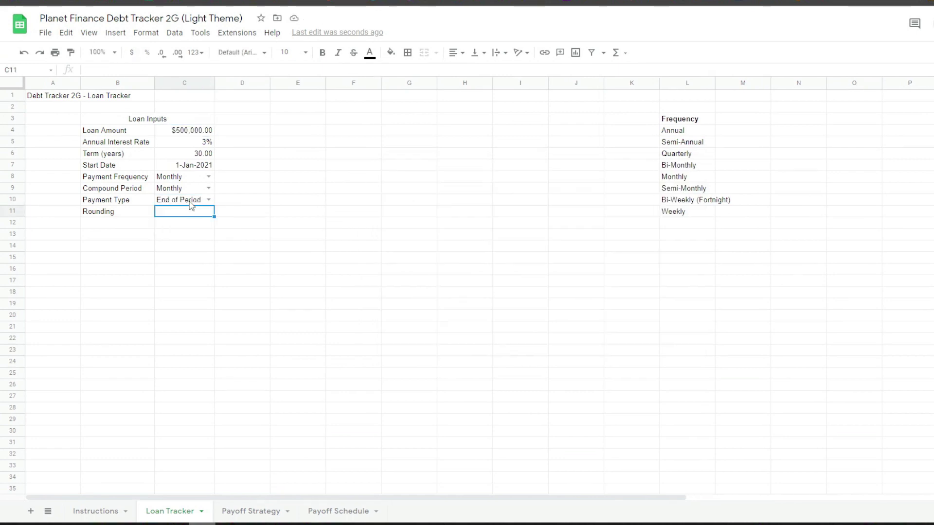
left_click(175, 33)
left_click(210, 240)
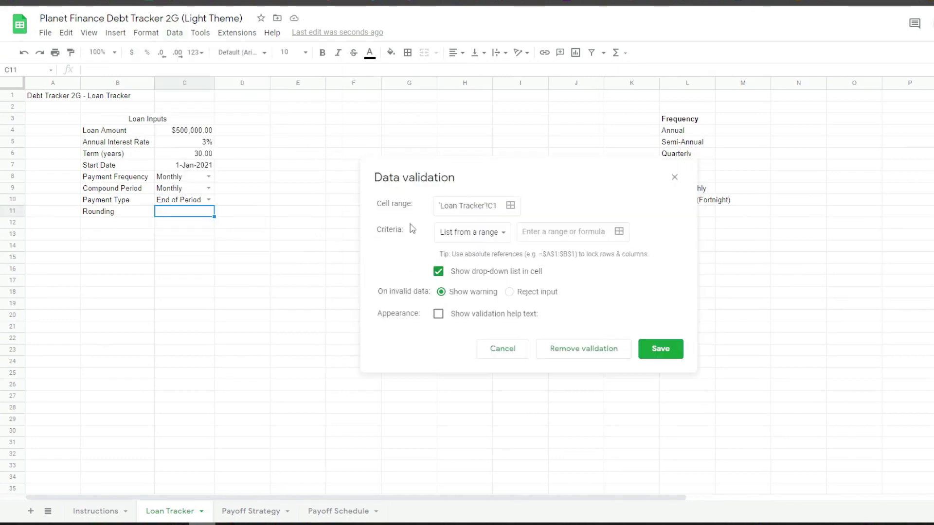
left_click(467, 232)
left_click(480, 250)
left_click(550, 231)
type("0")
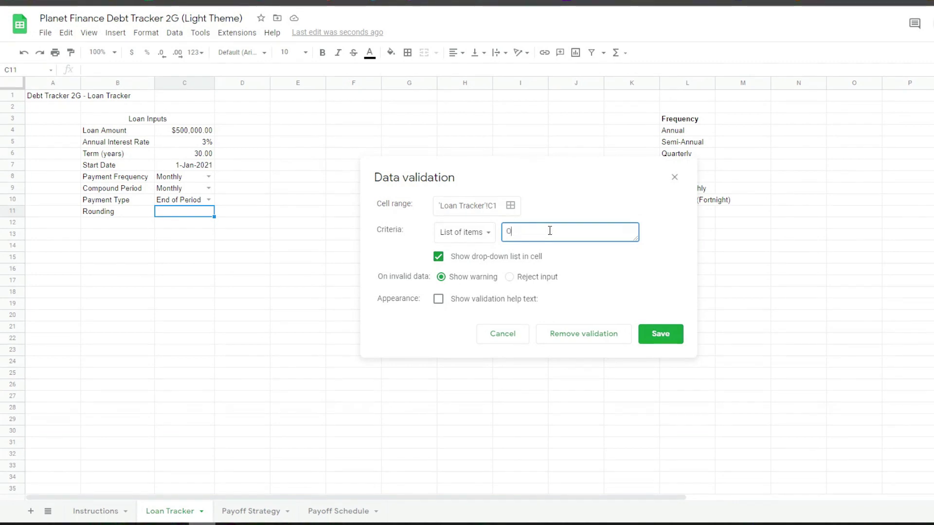
type("n,Off")
left_click(650, 331)
left_click(209, 211)
left_click(195, 226)
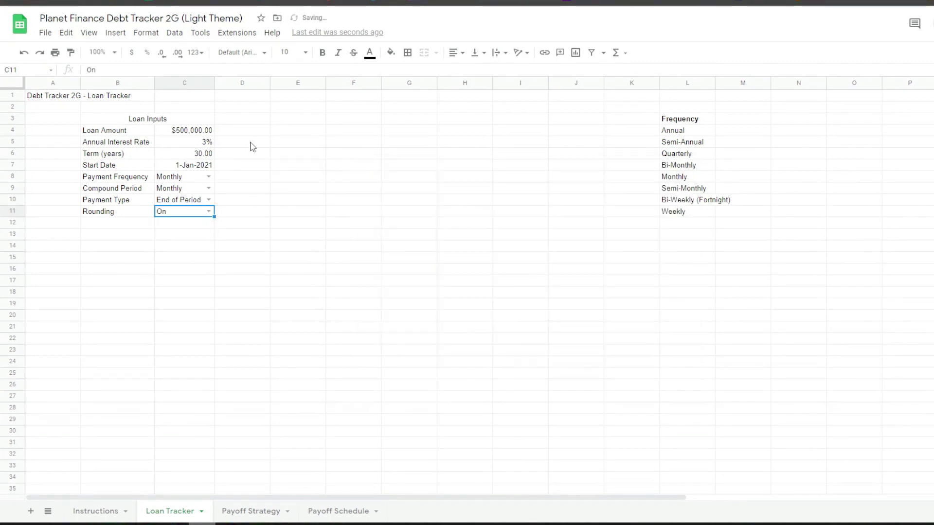
Enter a bold Controls heading in D3, beside the Loan Inputs heading
left_click(248, 120)
key("ctrl+b")
type("Controls")
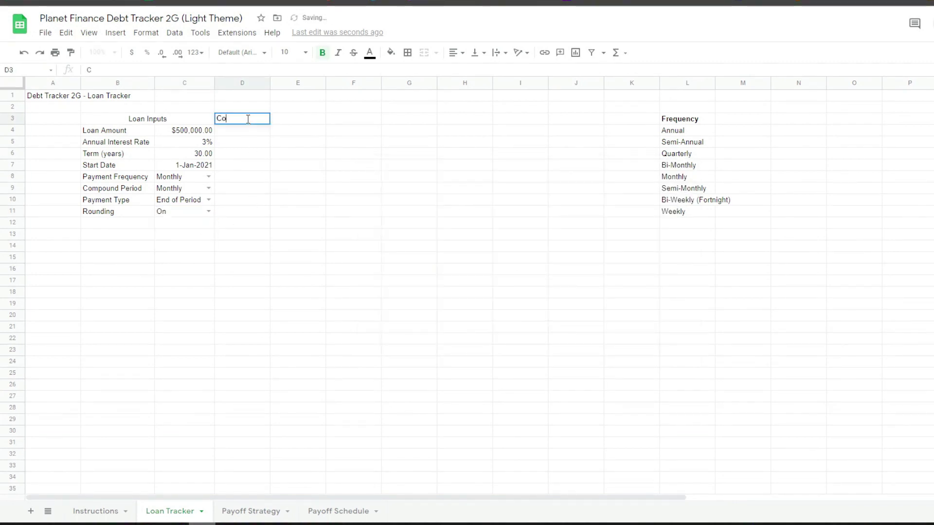
key("Return")
Enter the formula =12/D8 in the Controls cell D7 of the Start Date row
key("Down")
key("Down")
key("Down")
type("=12/")
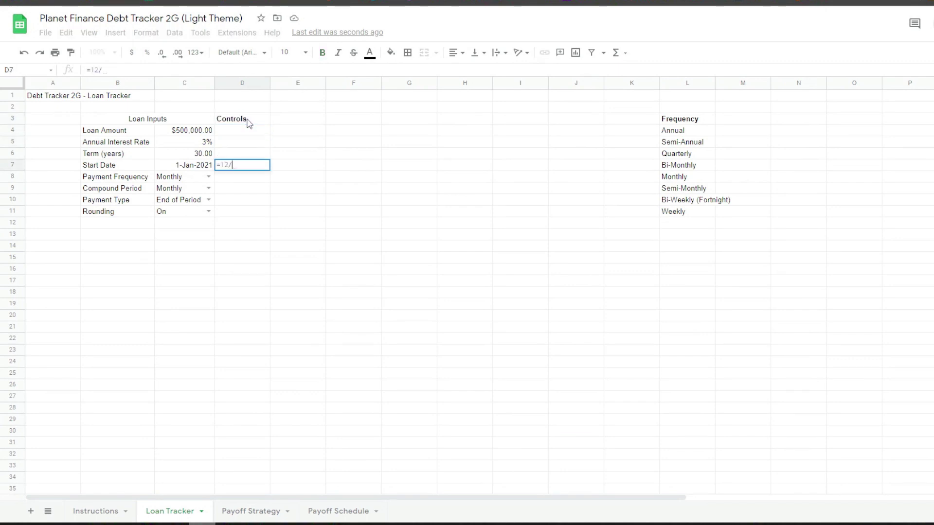
key("Down")
key("Return")
Enter the control formula =INDEX({1;2;4;6;12;24;26;52},MATCH($C$8,$L$4:$L$11,0)) in D8 for Payment Frequency and in D9 for Compound Period
double_click(247, 177)
type("=INDEX({1;2;4;6;12;24;26;52},MATCH($C$8,$L$4:$L$11,0))")
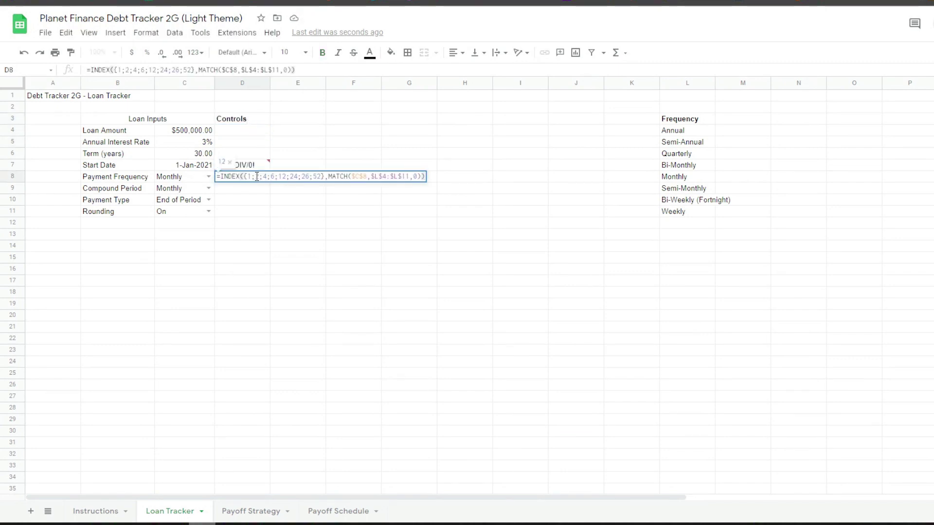
left_click(258, 178)
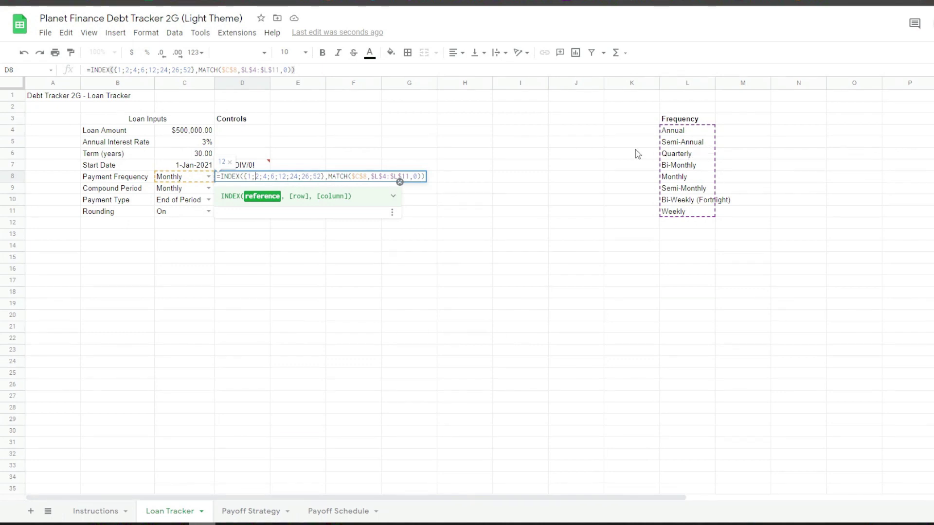
key("ctrl+a")
key("Return")
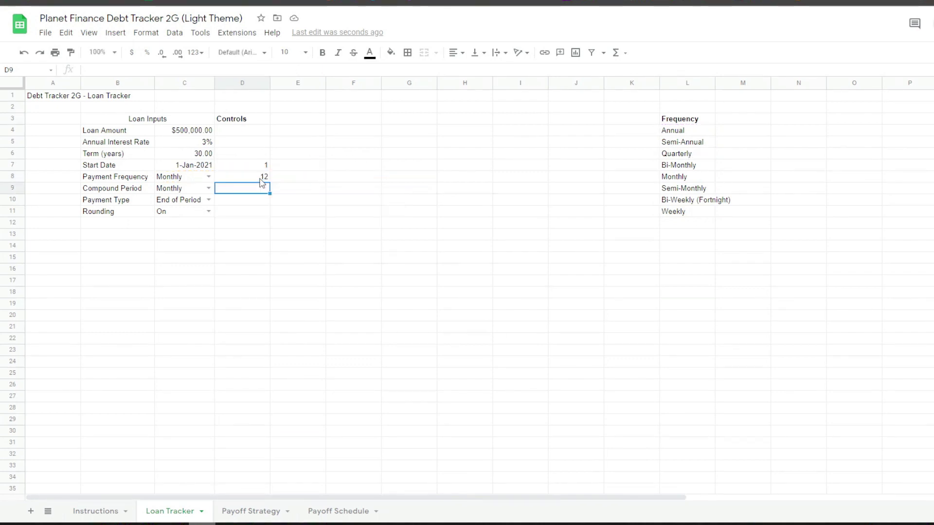
double_click(250, 190)
key("ctrl+v")
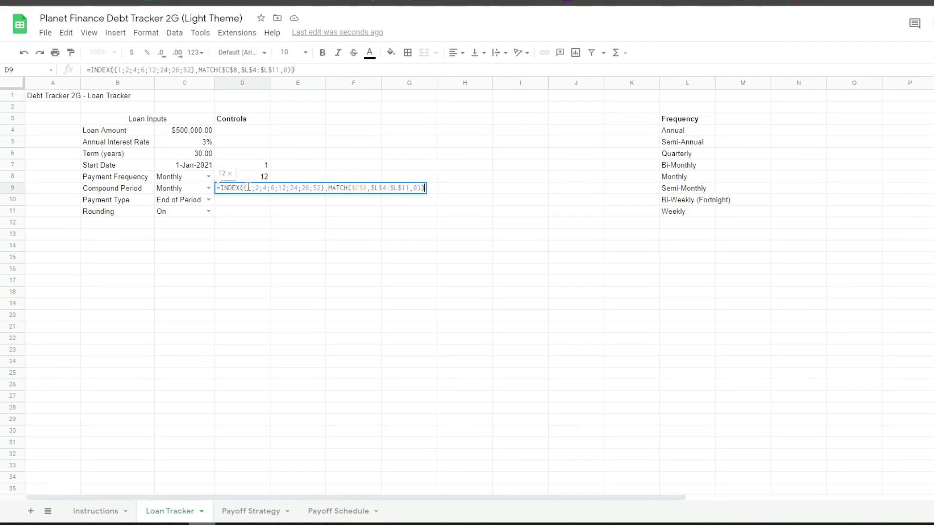
key("Return")
Enter the control formulas for Payment Type in D10 and Rounding in D11, rejecting the suggested auto-fill
double_click(265, 201)
key("ctrl+v")
key("Return")
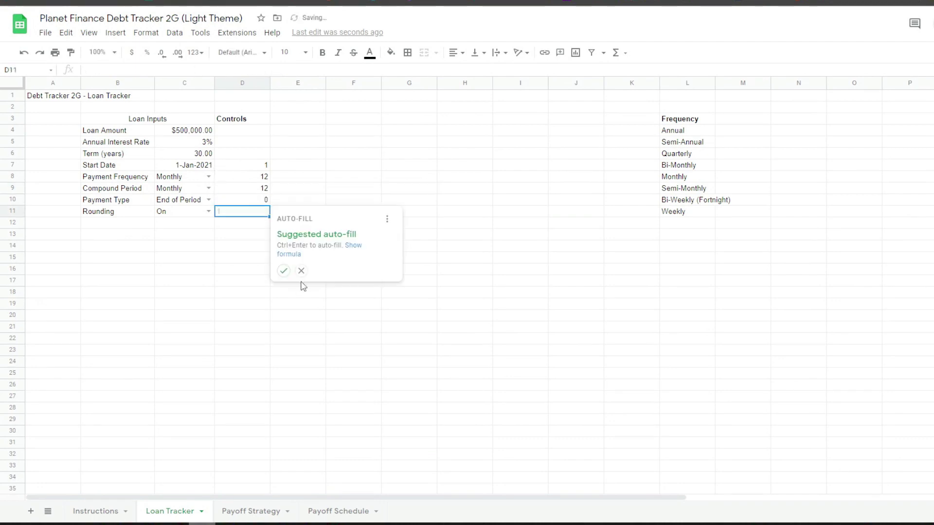
left_click(300, 271)
double_click(248, 217)
key("ctrl+v")
key("Return")
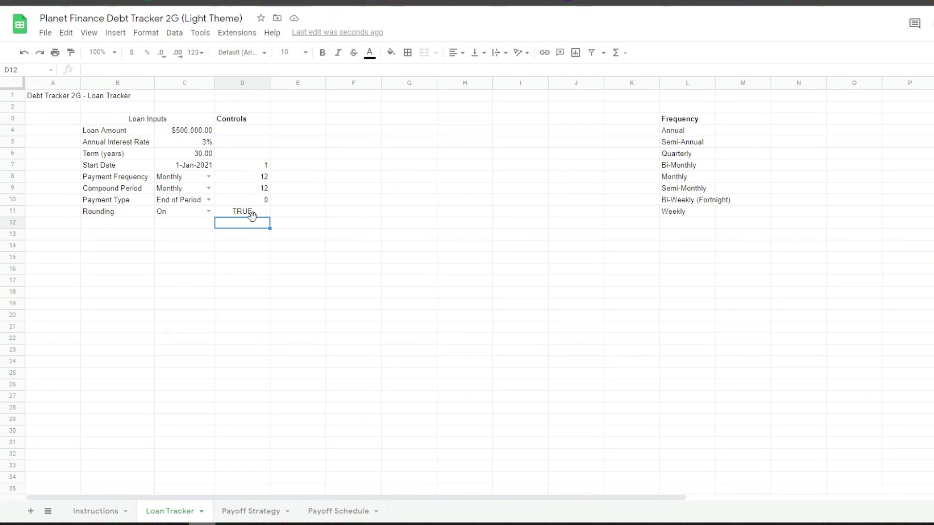
Create a dynamic payment label in B13 with the formula =$C$8&" Payment"
key("Down")
key("Left")
key("Left")
type("=")
left_click(178, 178)
key("F4")
type("&\" Payment\"")
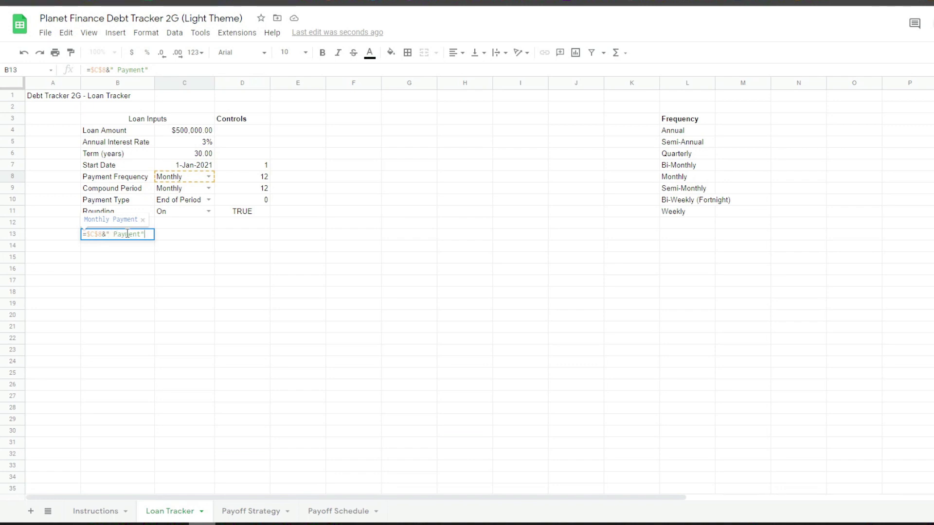
key("Return")
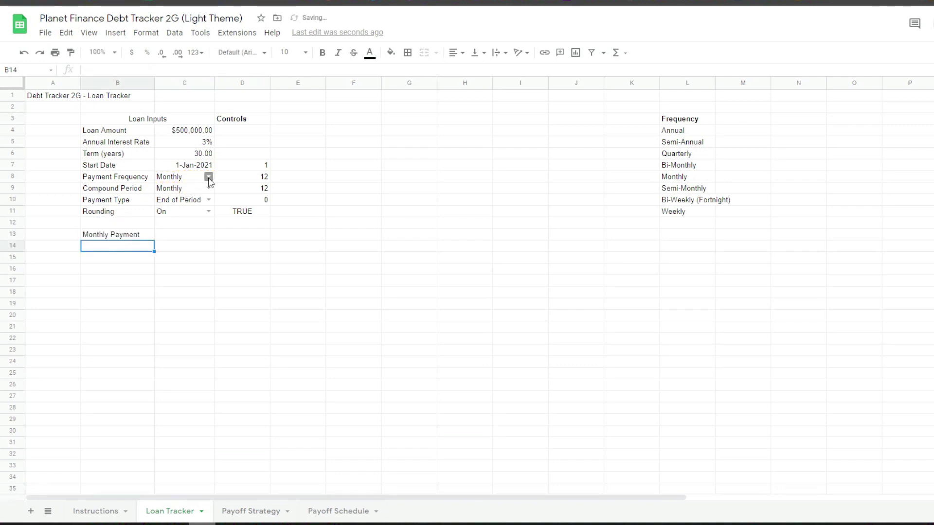
Test the payment label by switching the Payment Frequency to Annual, to Bi-Monthly and back to Monthly
left_click(209, 177)
left_click(197, 192)
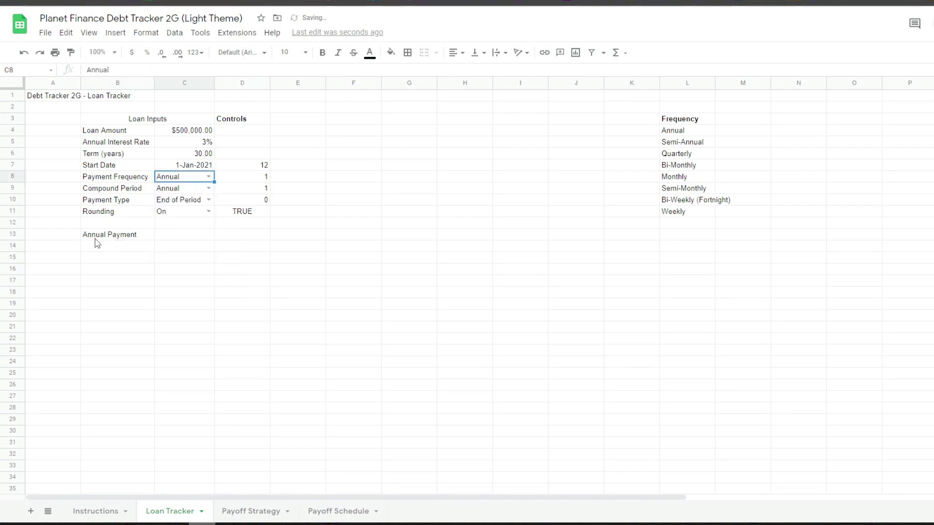
left_click(209, 177)
left_click(204, 234)
left_click(209, 177)
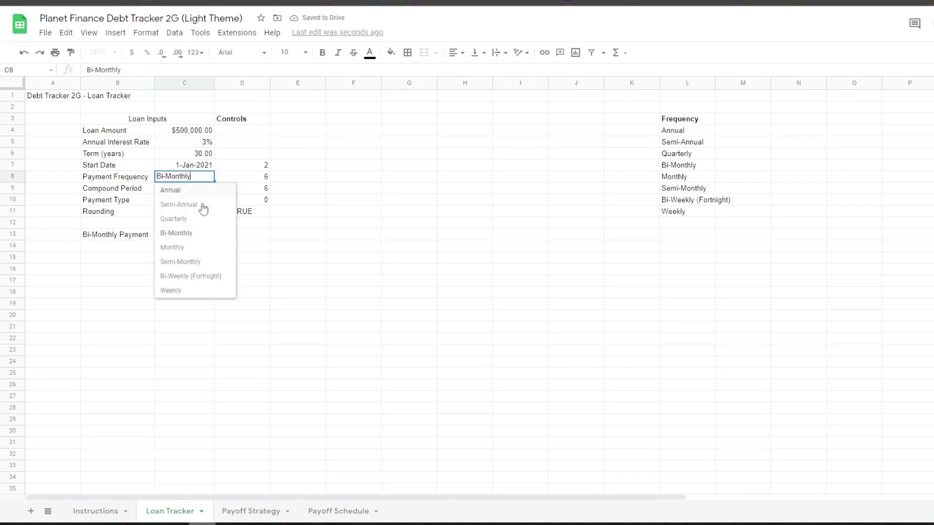
left_click(195, 247)
Enter the payment formula =IF(D11,ROUND(-PMT(G4,G5,C4,,D10),2),-PMT(G4,G5,C4,,D10)) in C13
double_click(211, 234)
type("=IF(D11,ROUND(-PMT(G4,G5,C4,,D10),2),-PMT(G4,G5,C4,,D10))")
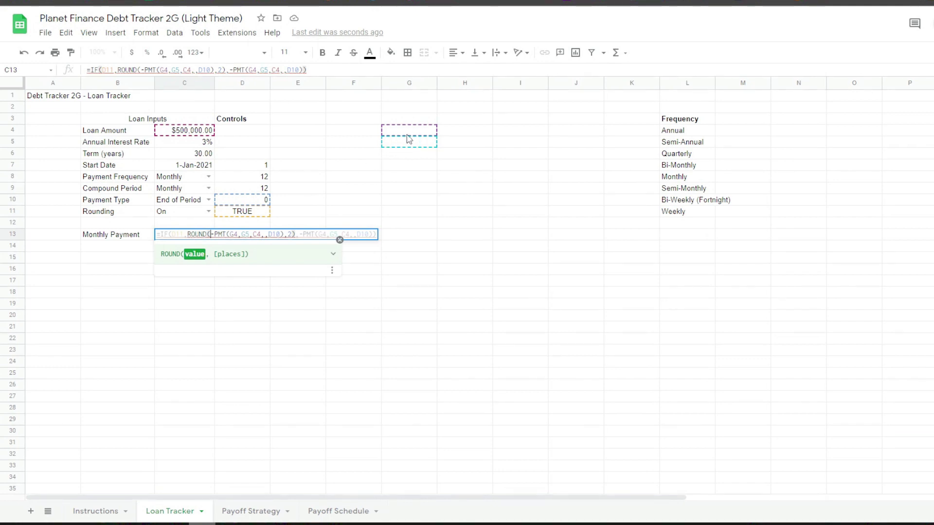
key("Return")
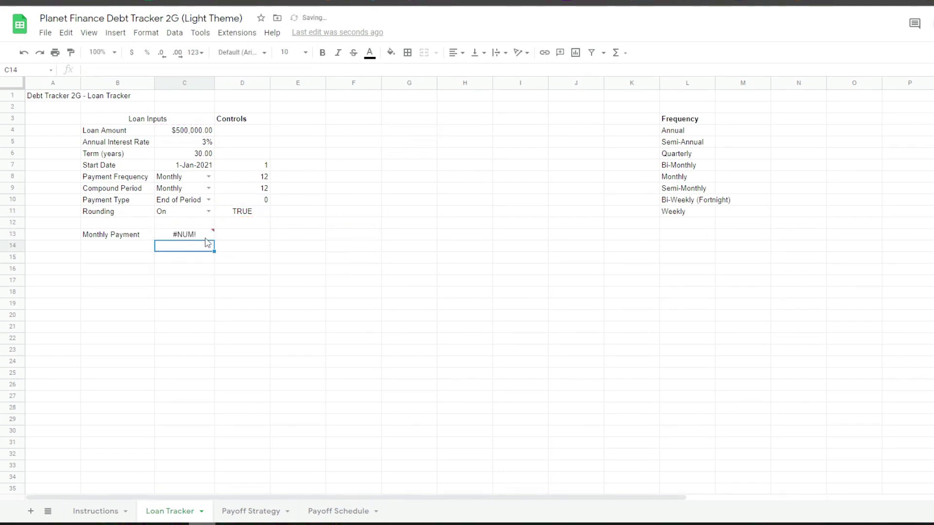
left_click(201, 237)
Merge F3:G3 for a centred Summary heading and enter the label Rate (per period) in F4
left_click_drag(353, 119, 409, 118)
left_click(424, 53)
left_click(377, 129)
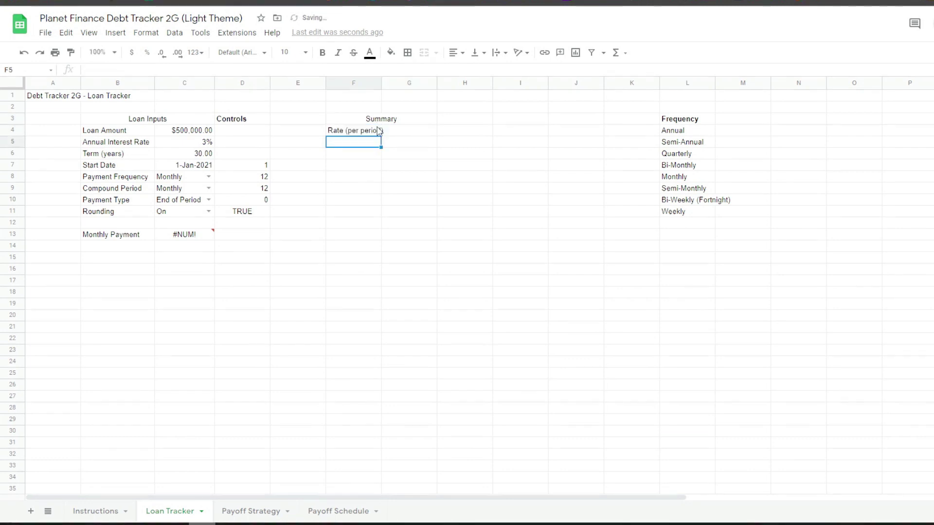
Label F5:F9 Scheduled # of Payments, Actual # of Payments, Total Payments, Total Interest and Est. Int Savings, and enter =((1+C5/D8)^(D8/D9))-1 in G4
type("Scheduled # of Payments")
key("Return")
type("Actual # of Payments")
key("Return")
type("Total Payments")
Enter the Summary formulas =C6*D8 in G5, =MAX($B$19:$B) in G6, =SUM($E$19:$E) in G7 and =SUM($G$19:$G) in G8
key("Return")
type("Total Interest")
key("Return")
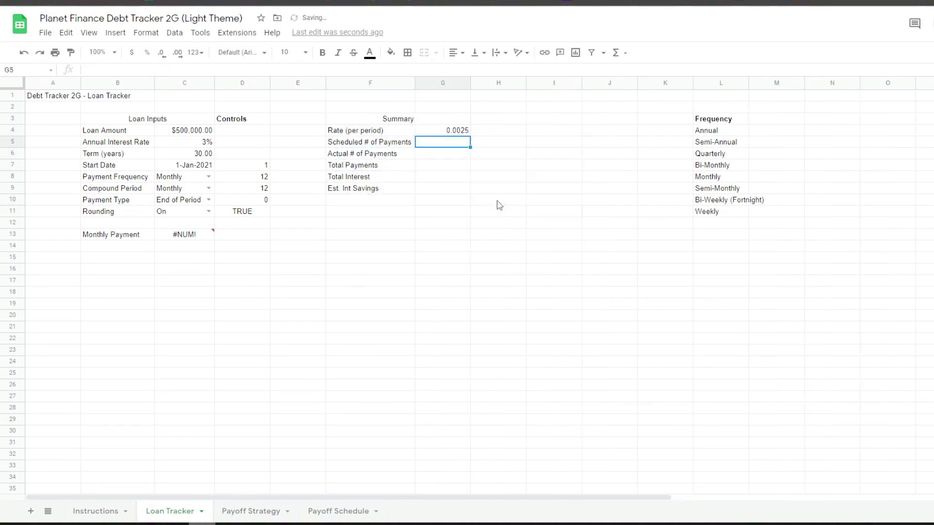
type("=C6*D8")
key("Return")
type("=MAX($B$19:$B)")
key("Return")
type("=SUM($E$19:$E)")
key("Return")
type("=SUM($G$19:$G)")
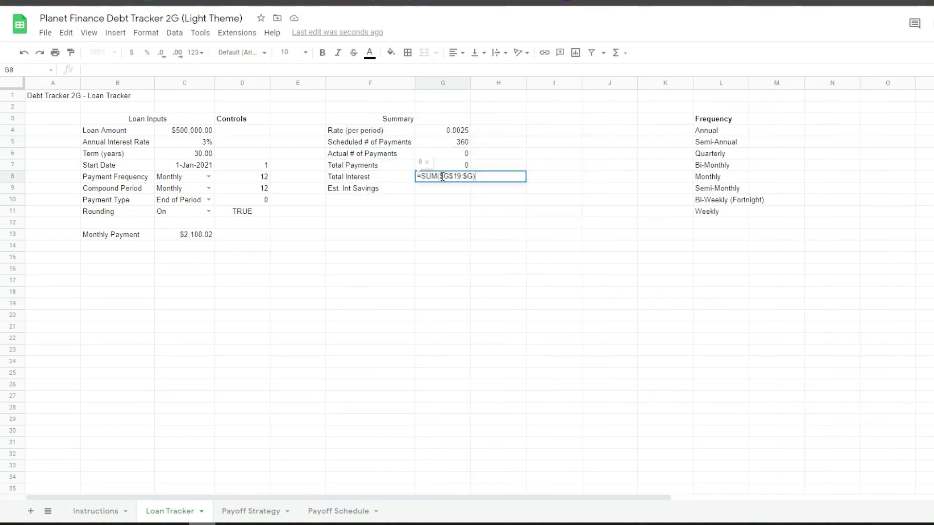
key("Return")
left_click(466, 132)
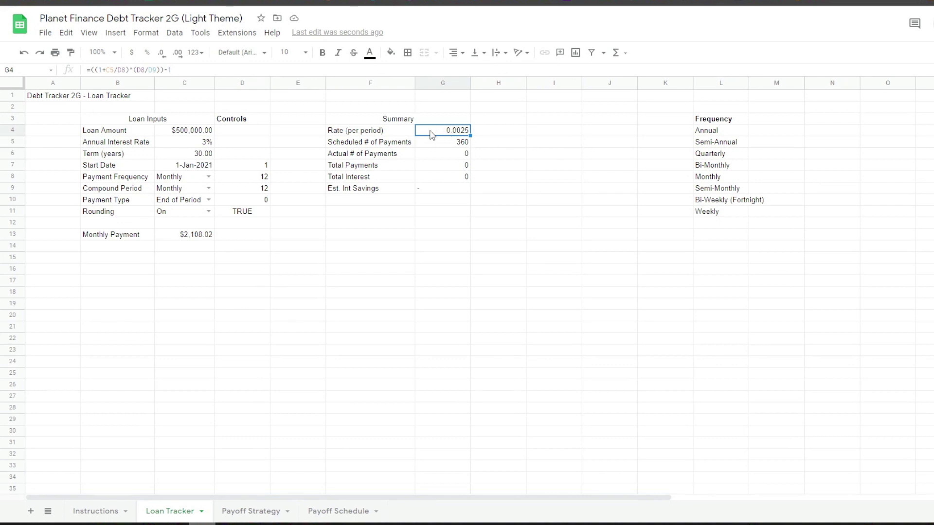
Merge the title cells across the top of the sheet and make the Debt Tracker 2G - Loan Tracker title large, bold and centred
left_click_drag(29, 95, 702, 107)
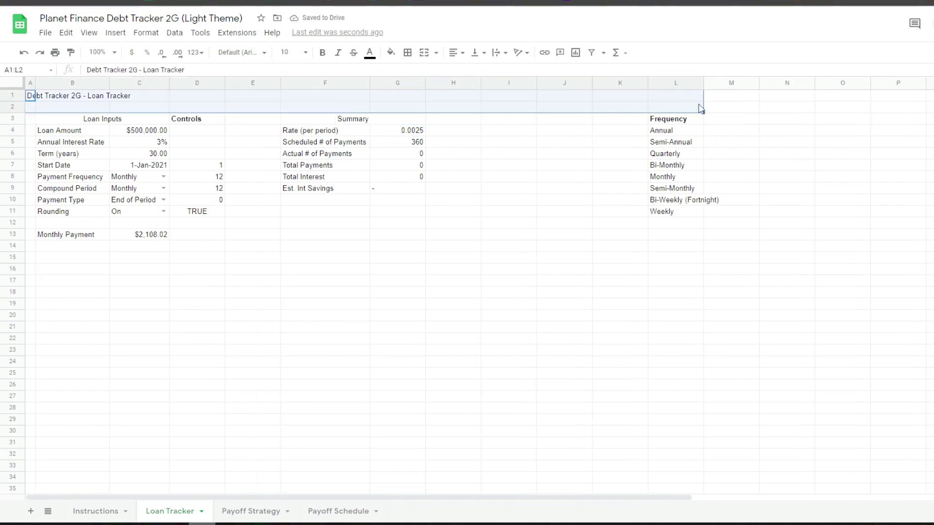
left_click(424, 53)
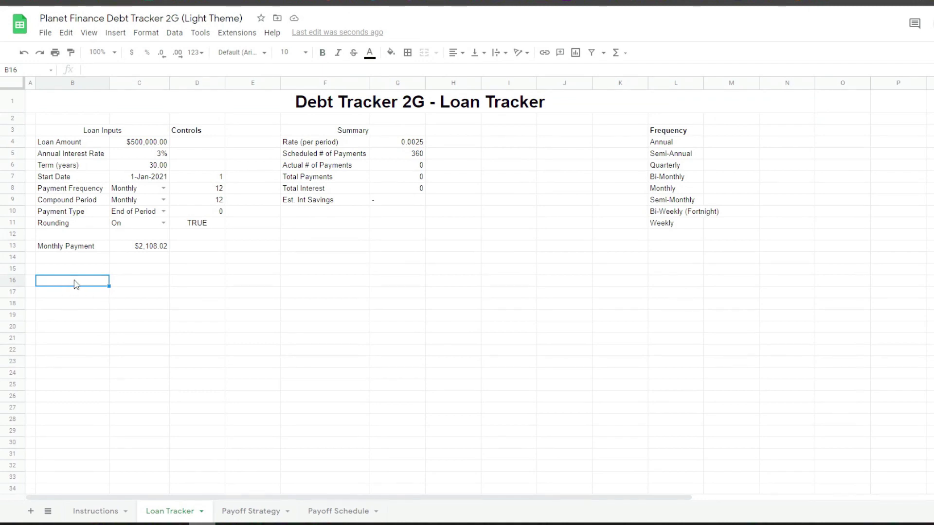
Enter =$C$8&" Amortization Schedule" in B16 and merge it into a centred heading across B16:I16
type("=")
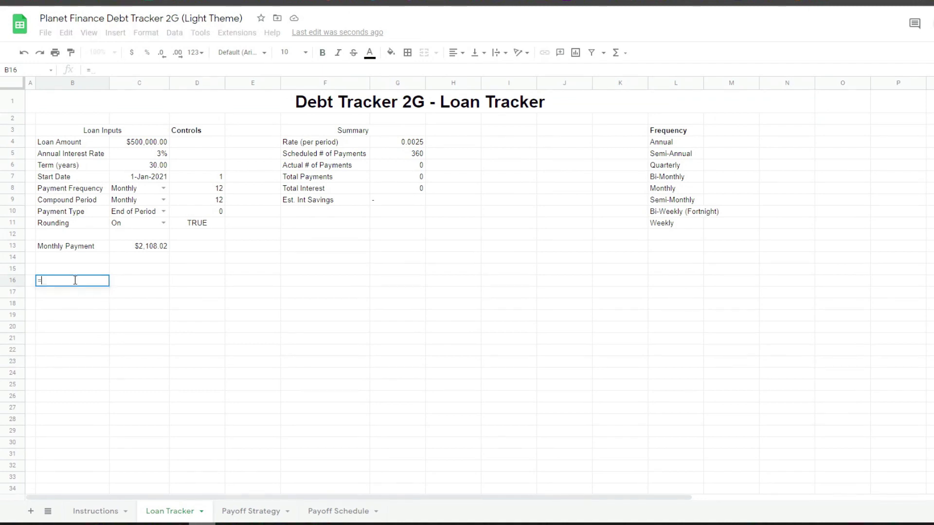
left_click(138, 190)
type("&\" Amortization Schedule\"")
key("Return")
left_click_drag(78, 281, 508, 282)
left_click(424, 53)
Head row 18 with Period, Date, =$C$8&" Payments", Additional Payments, Interest, Principal and Loan Balance, and enter Totals in C17
left_click(83, 302)
type("Period")
key("Tab")
type("Date")
key("Tab")
type("=")
left_click(134, 188)
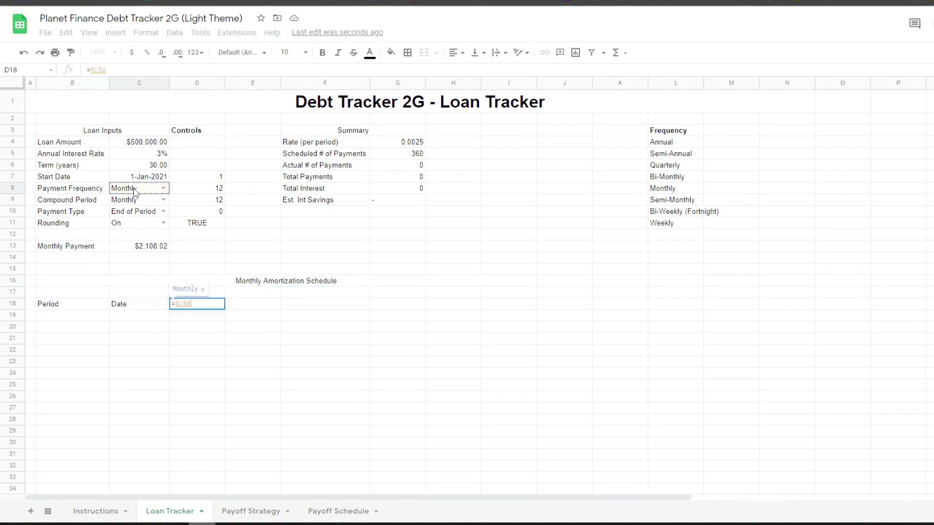
type("&\" Payment\"")
key("Tab")
type("Additional Payment")
type("=ARRAYFORMULA(TRANSPOSE(SEQUENCE(1,G5+1,0)))")
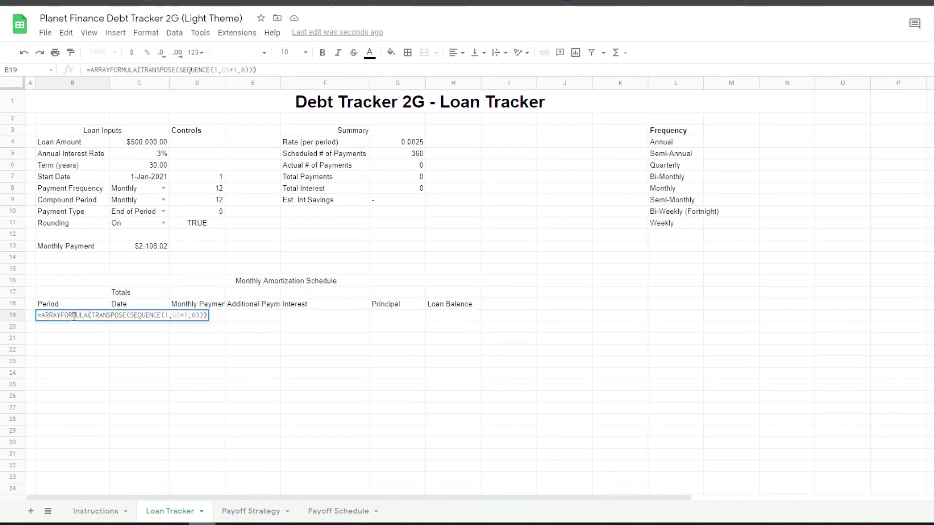
Generate the Period numbers with =ARRAYFORMULA(TRANSPOSE(SEQUENCE(1,G5+1,0))) in B19 and check the series down the column
key("Return")
left_click(76, 319)
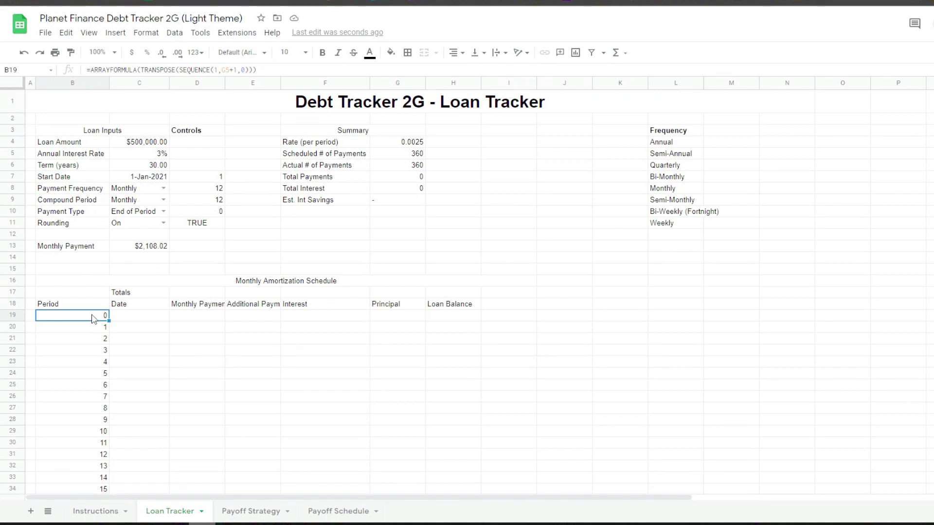
double_click(94, 319)
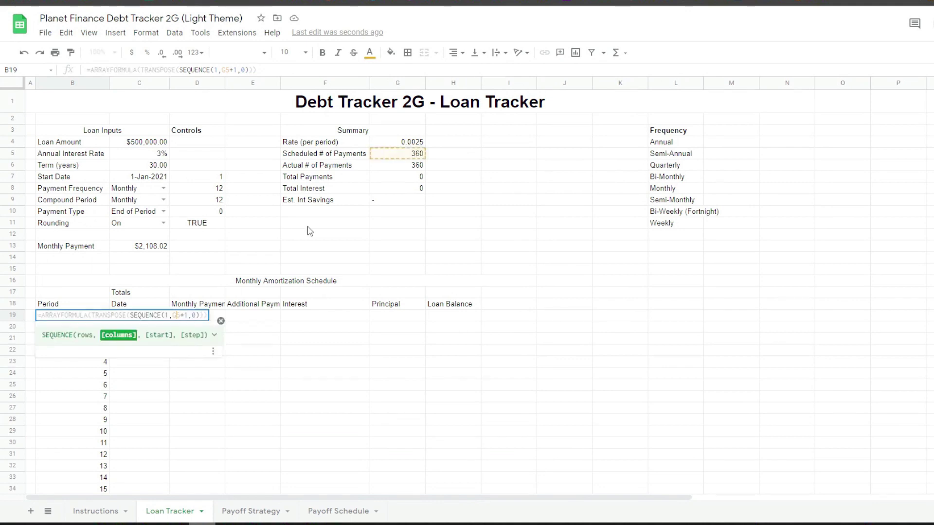
key("Return")
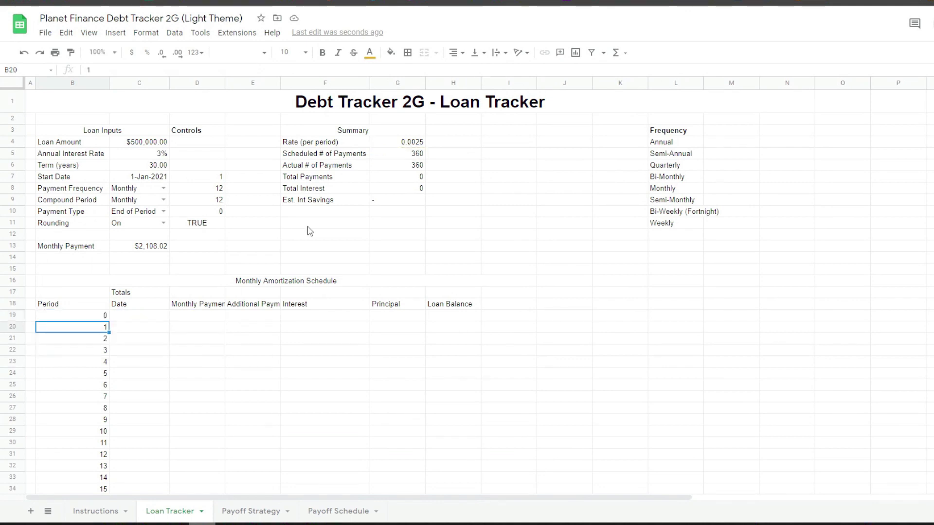
scroll(91, 391, "down", 5)
scroll(90, 390, "down", 8)
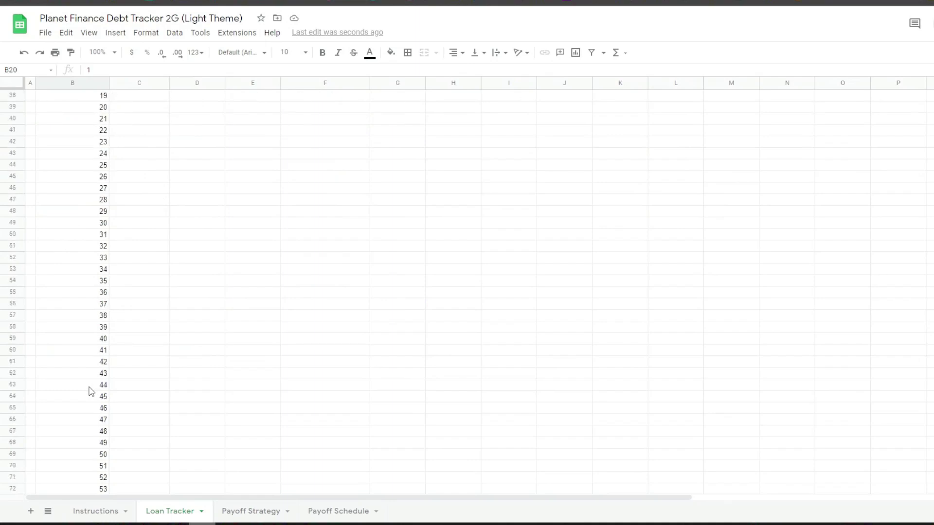
left_click(91, 390)
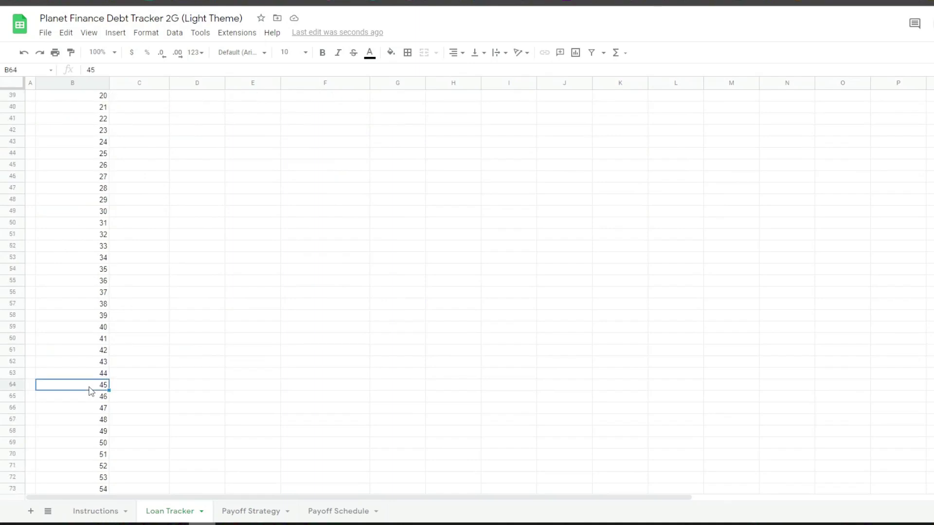
scroll(91, 391, "up", 13)
Enter the payment date IF formula in C20, based on period B20, start date $C$7 and controls $D$7 and $D$8
double_click(145, 327)
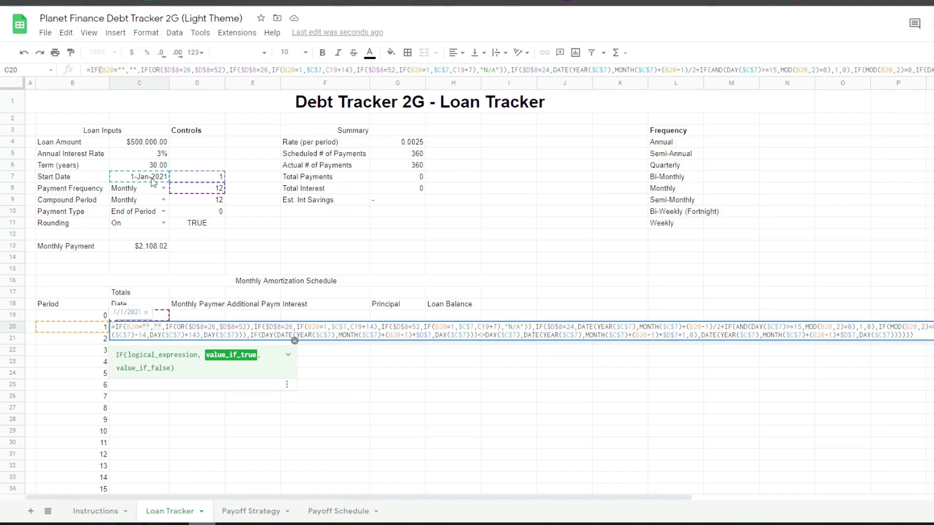
key("Return")
key("Up")
Copy the date formula from C20 down the Date column through C1000
key("ctrl+c")
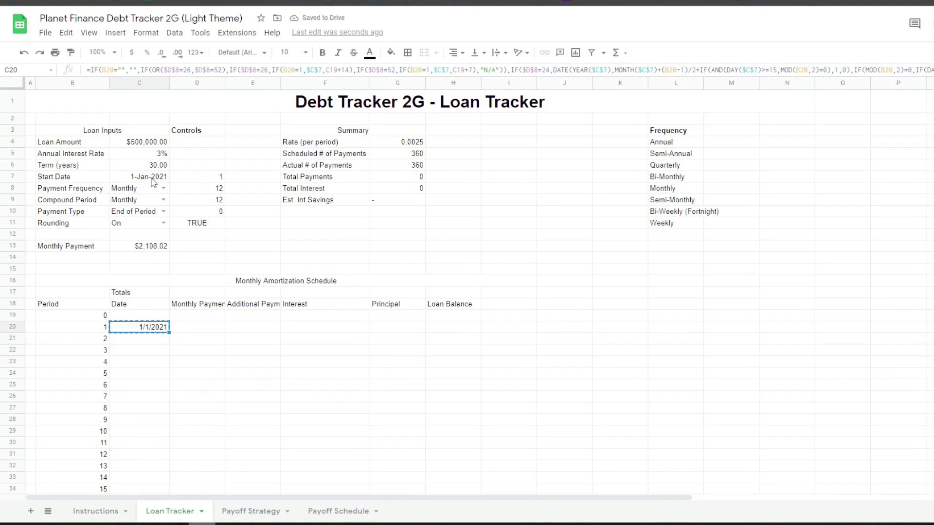
key("Left")
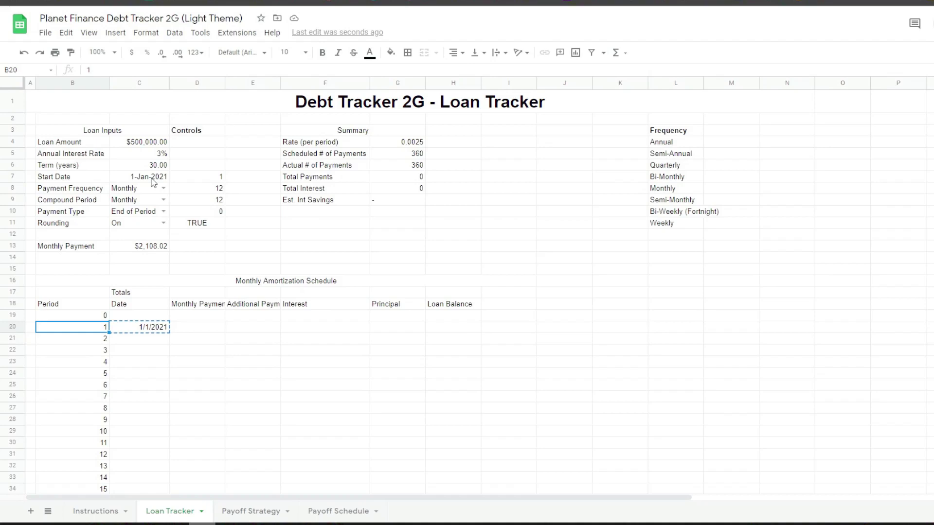
key("ctrl+Down")
key("ctrl+Down")
key("Right")
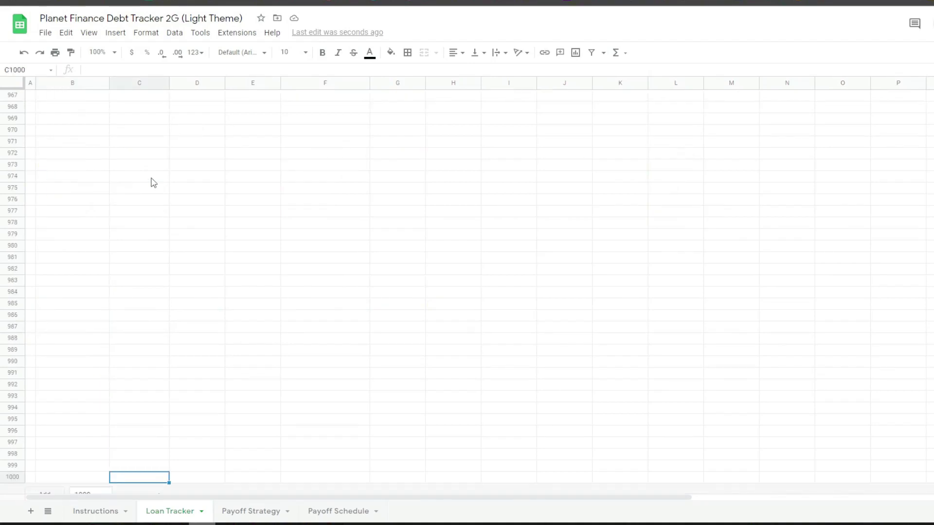
key("ctrl+shift+Up")
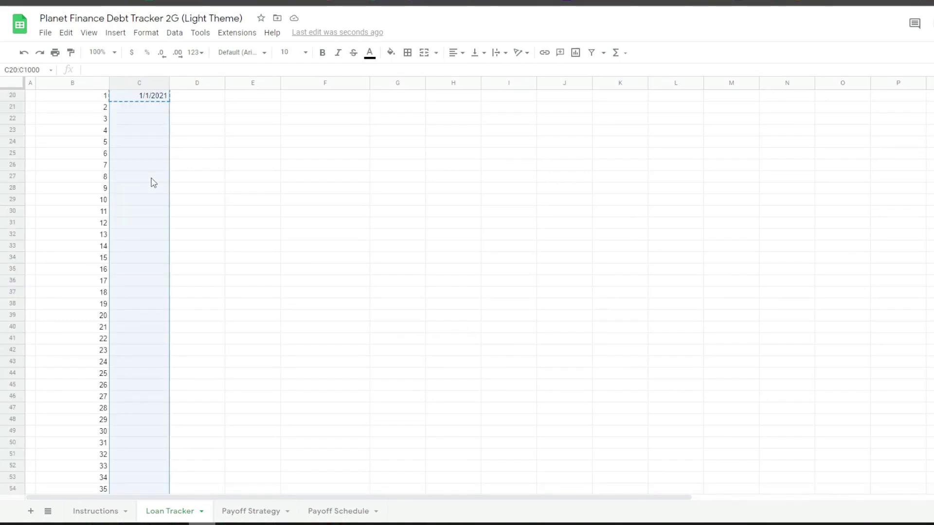
key("ctrl+v")
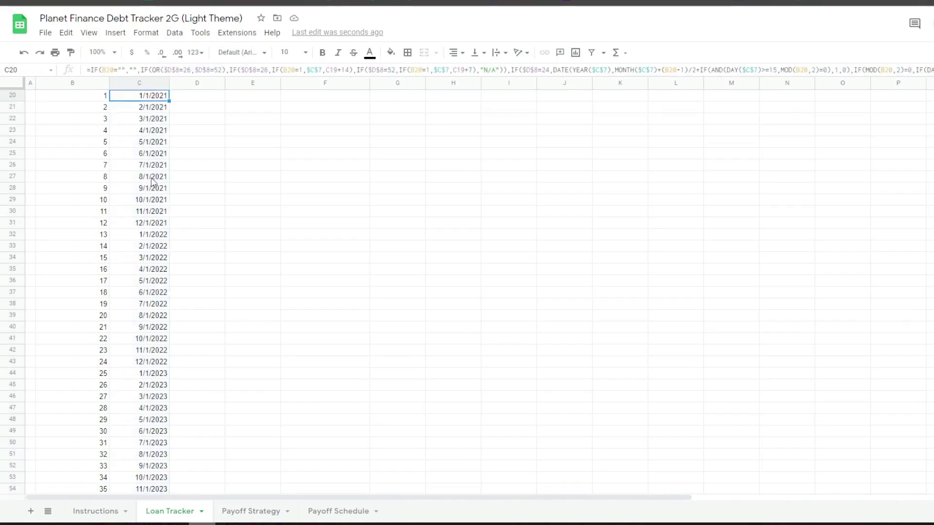
scroll(146, 183, "up", 5)
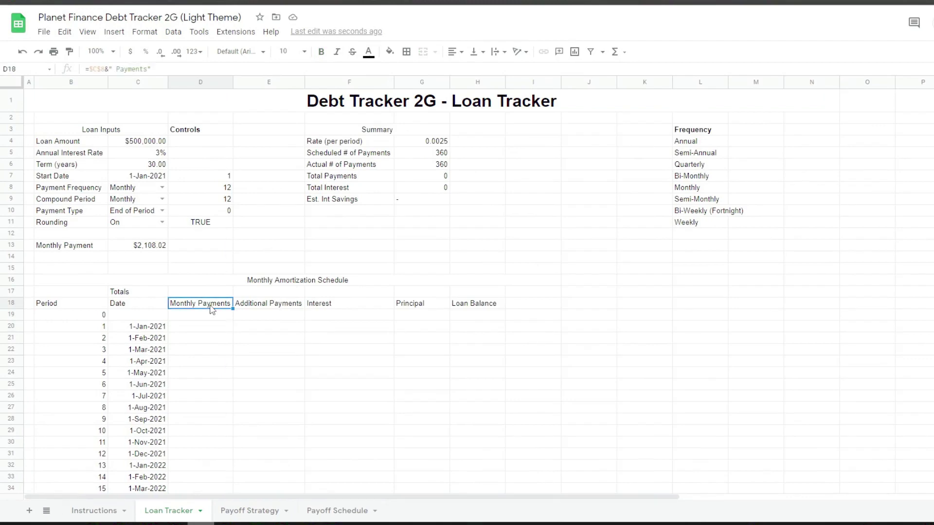
Move the headings Monthly Payments to Loan Balance from D18:H18 one column over to E18:I18
key("ctrl+shift+Right")
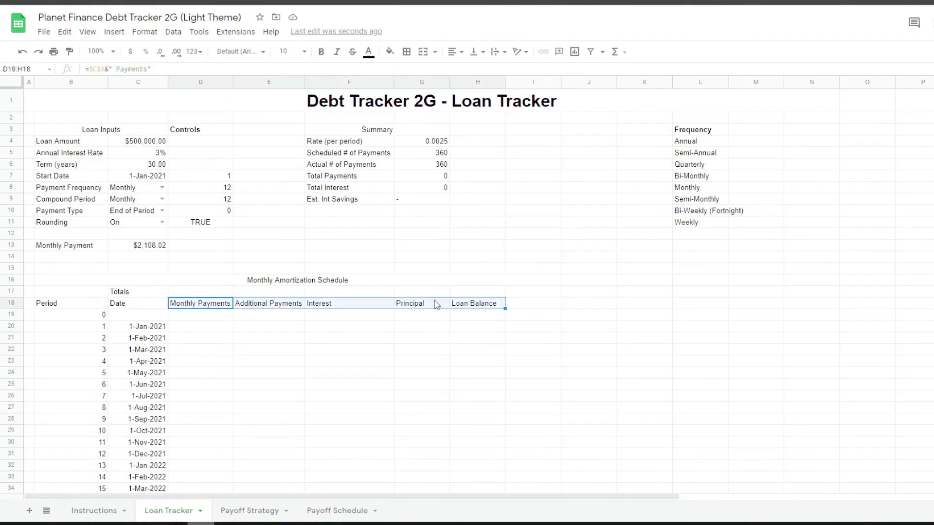
left_click_drag(431, 298, 480, 304)
left_click(195, 300)
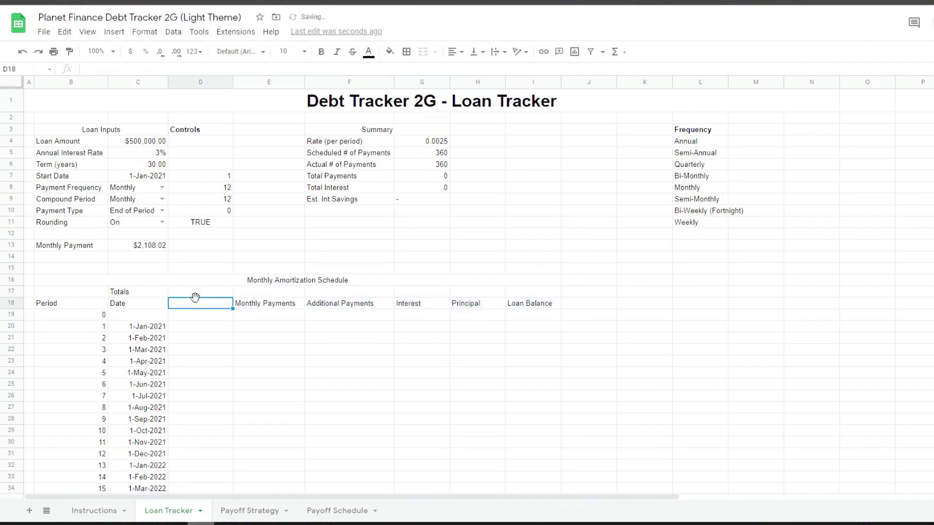
left_click(203, 82)
left_click(240, 327)
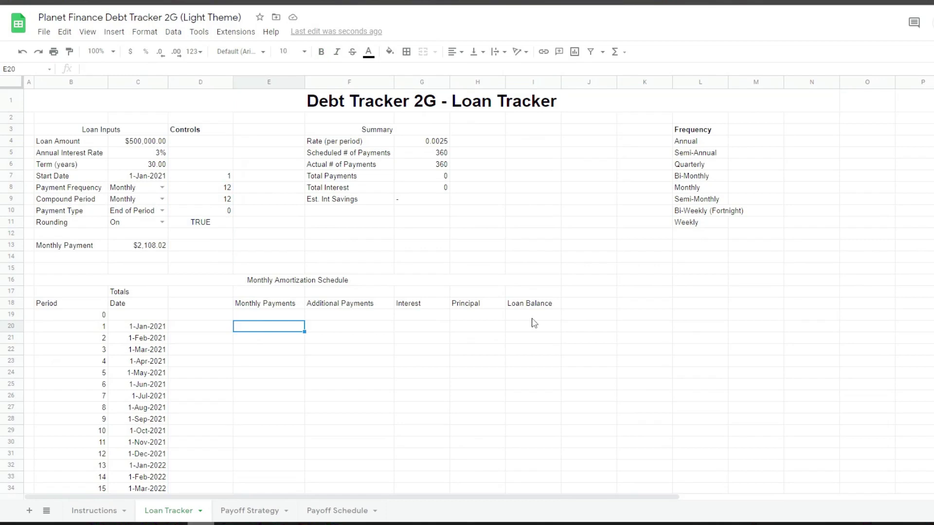
Link the opening Loan Balance in I19 to the loan amount with =C4
left_click(533, 317)
type("=")
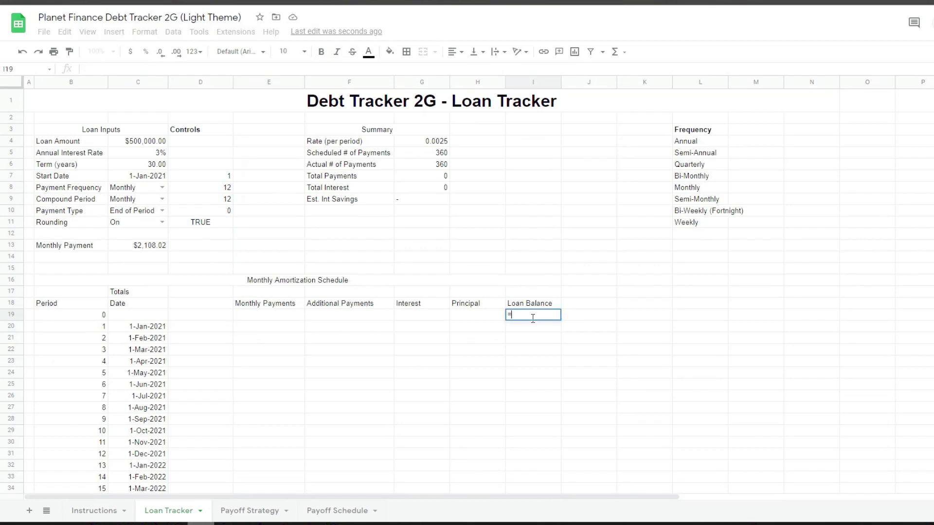
left_click(143, 143)
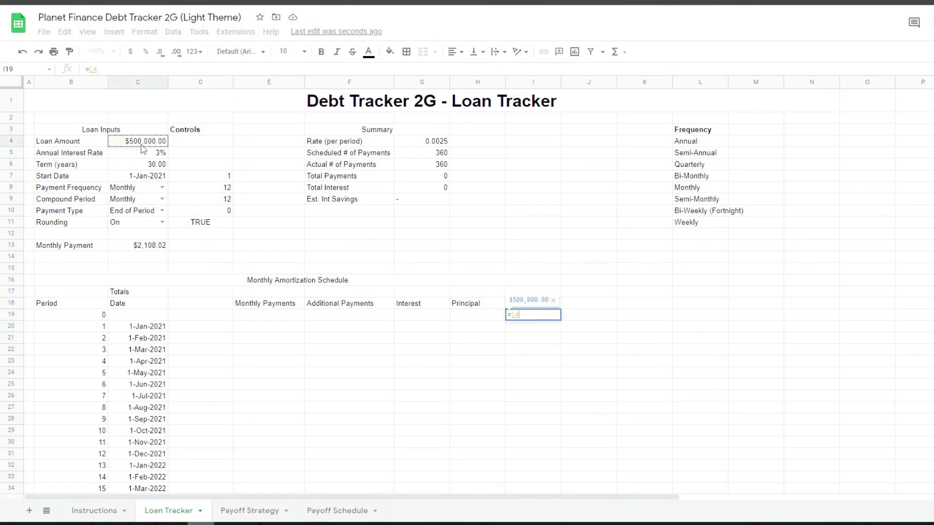
key("Return")
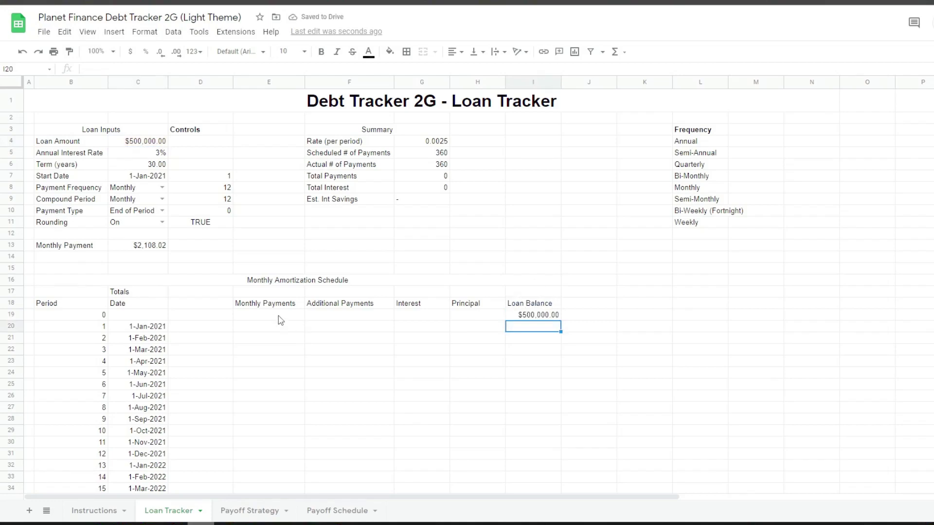
Enter the Monthly Payments IF formula in E20, using B20, $D$11, $G$4, $G$5, $C$13 and the previous balance I19
double_click(267, 332)
key("ctrl+v")
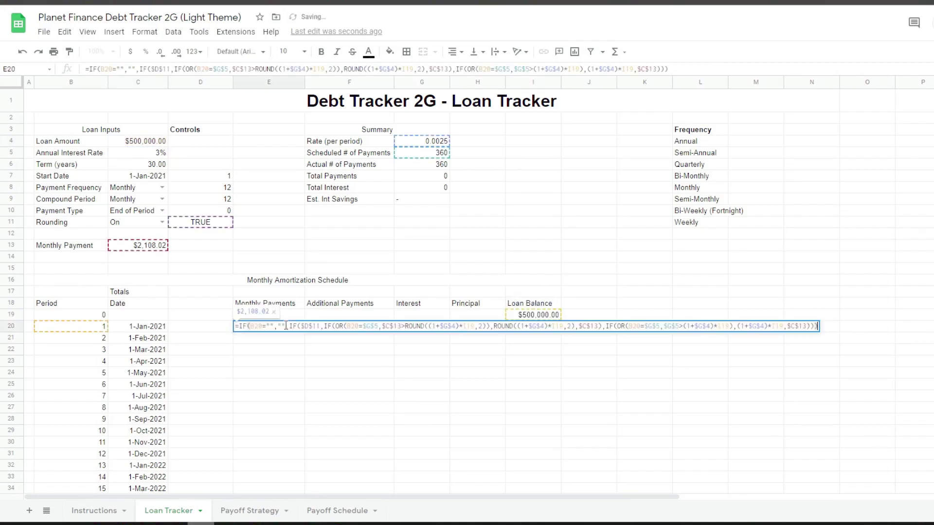
key("Return")
Copy the payment formula from E20 down the Monthly Payments column
key("Up")
key("ctrl+c")
key("Left")
key("Left")
key("ctrl+Down")
key("Right")
key("Right")
key("ctrl+shift+Up")
key("ctrl+v")
key("Right")
key("ctrl+Up")
key("Down")
key("Down")
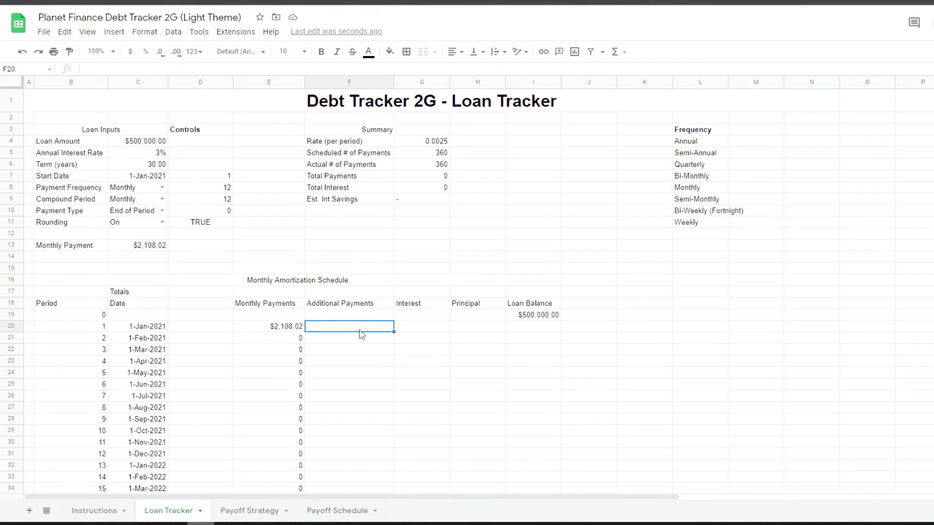
left_click_drag(362, 330, 348, 406)
left_click(348, 406)
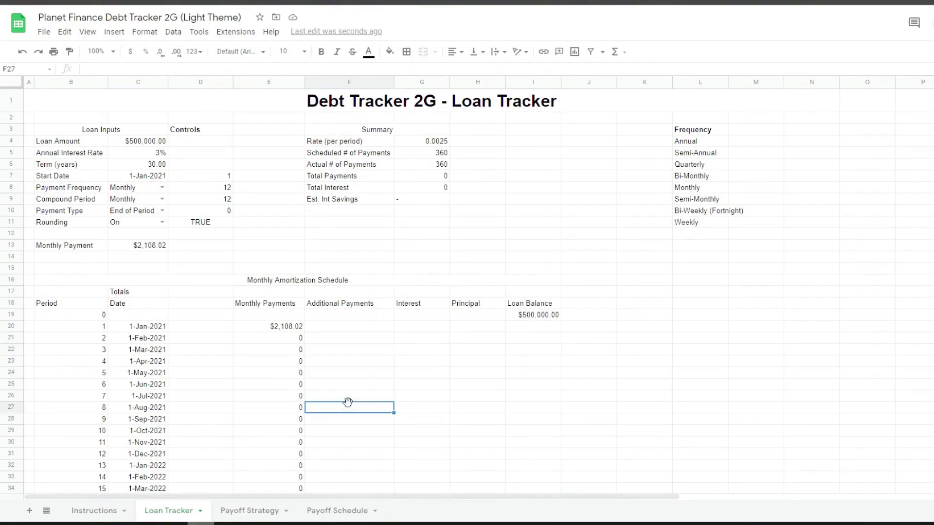
left_click(345, 366)
key("Down")
key("Down")
key("Down")
key("Down")
Enter =IF(B20="","",IF(AND(B20=1,$D$10=1),0,IF($D$11,ROUND($G$4*I19,2),$G$4*I19))) in G20 and copy it down the Interest column
left_click(412, 330)
key("Return")
key("ctrl+Down")
key("ctrl+shift+Up")
key("ctrl+v")
scroll(412, 329, "up", 5)
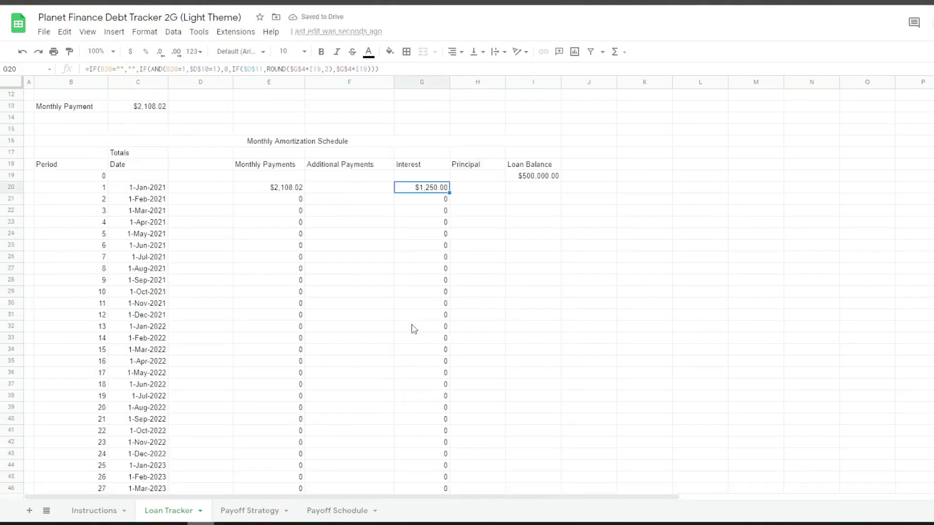
Enter the principal formula in H20 and copy it down the Principal column
left_click(490, 329)
key("Return")
left_click(490, 329)
key("ctrl+c")
key("ctrl+Down")
key("ctrl+shift+Up")
key("ctrl+v")
scroll(491, 328, "up", 5)
Enter =IF(B20="","",I19-H20) in I20 and copy it down the Loan Balance column
left_click(541, 327)
type("=IF(B20=\"\",\"\",I19-H20)")
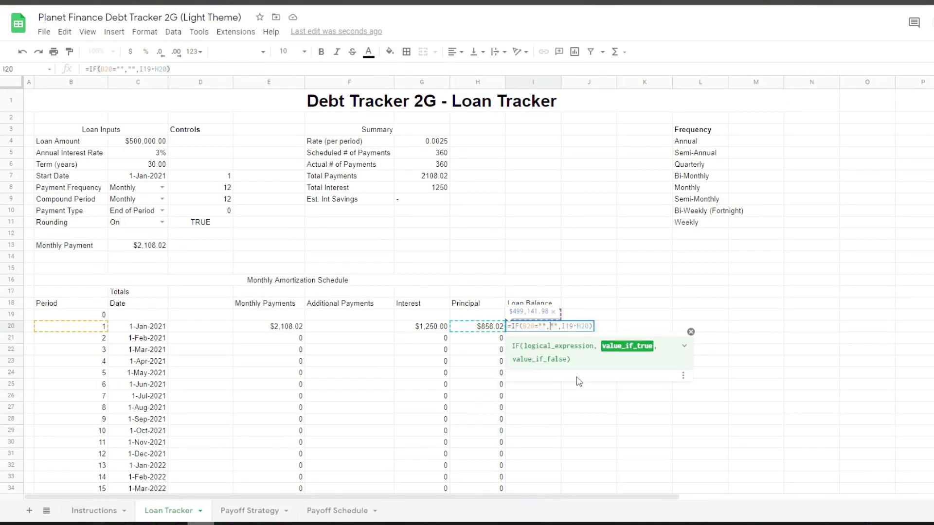
key("Return")
key("ctrl+c")
key("ctrl+Down")
key("ctrl+shift+Up")
key("ctrl+v")
Total the Monthly Payments column in E17 with an IFERROR-wrapped SUMIF using the criterion "<>#N/A"
left_click(354, 284)
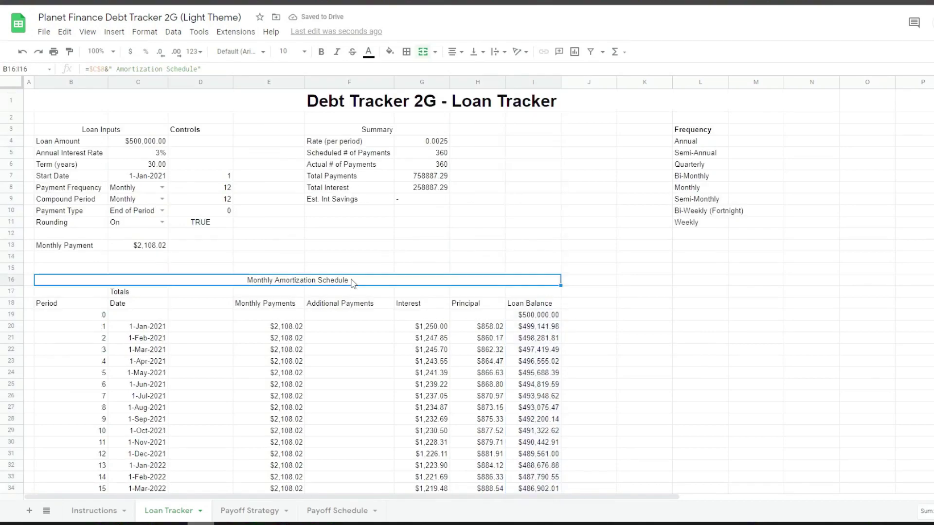
double_click(293, 292)
key("ctrl+v")
key("Return")
key("Up")
Copy the E17 total formula across to F17:H17 for additional payments, interest and principal
key("ctrl+c")
key("Right")
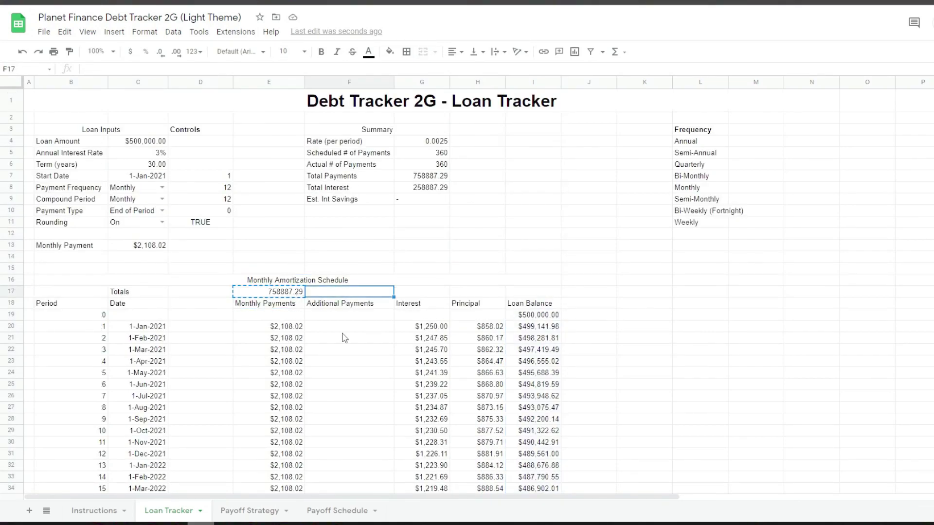
key("ctrl+v")
key("Right")
key("ctrl+v")
key("Right")
key("ctrl+v")
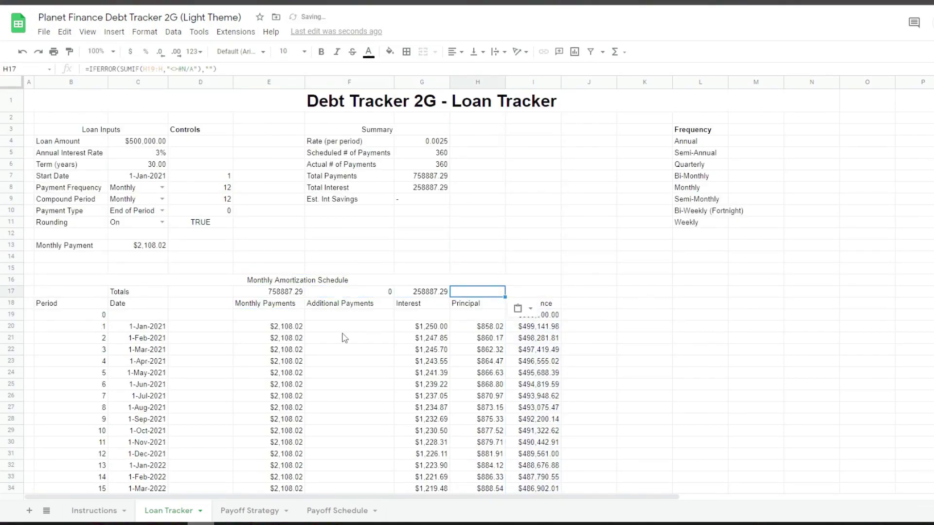
key("Right")
Enter an additional payment of 100 for period 5 in F24 and check its effect on the totals
left_click(344, 376)
type("100")
key("Return")
left_click(373, 374)
left_click(533, 130)
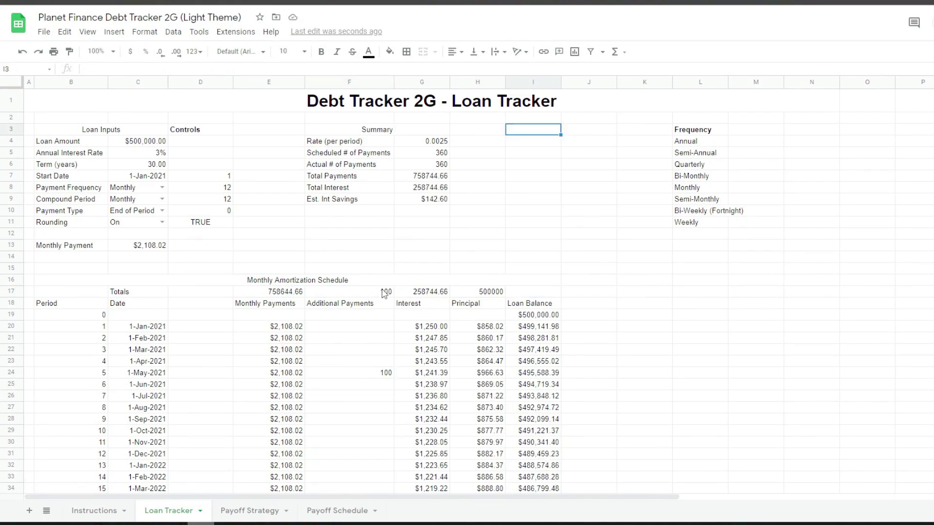
left_click(363, 284)
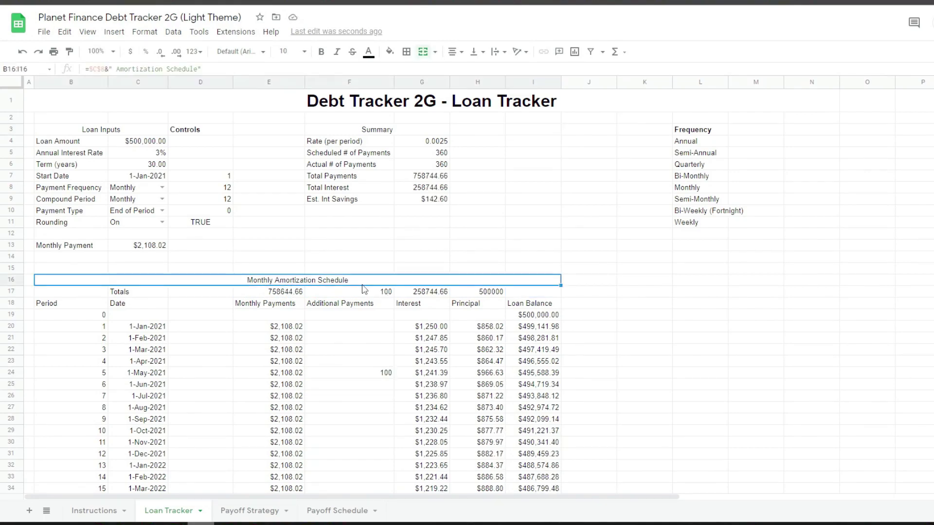
Enter the heading Loan Status in I3 and merge it centred across I3:K3
left_click(555, 130)
type("Loan Status")
left_click_drag(533, 130, 644, 130)
left_click(423, 52)
left_click(453, 52)
Label I4 Current Loan Balance and J5:J8 Interest, Principal, Additional and Total, and merge I5:I8 for the label Payments to date
type("Current Loan BalanceInterest")
left_click_drag(533, 188, 533, 153)
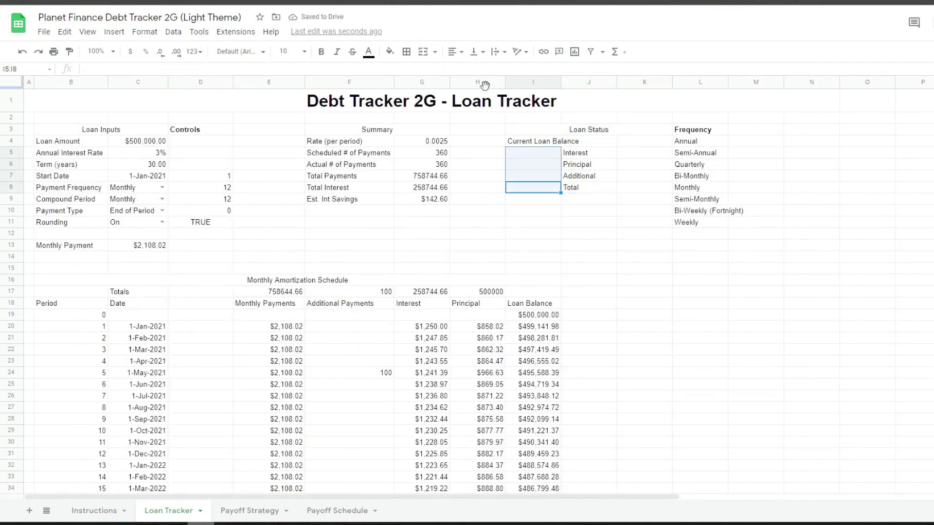
left_click(423, 52)
type("Payments to date")
key("Return")
Label I9:I11 Total Expected Payment, Refresh # of Periods and # of Periods Paid
type("Total Expected Payment")
key("Return")
type("Refresh # of Periods")
Build the I12 label by joining "Remaining ", the payment frequency in C8 and " Payments", and wrap its text
key("Return")
type("# of Periods Paid")
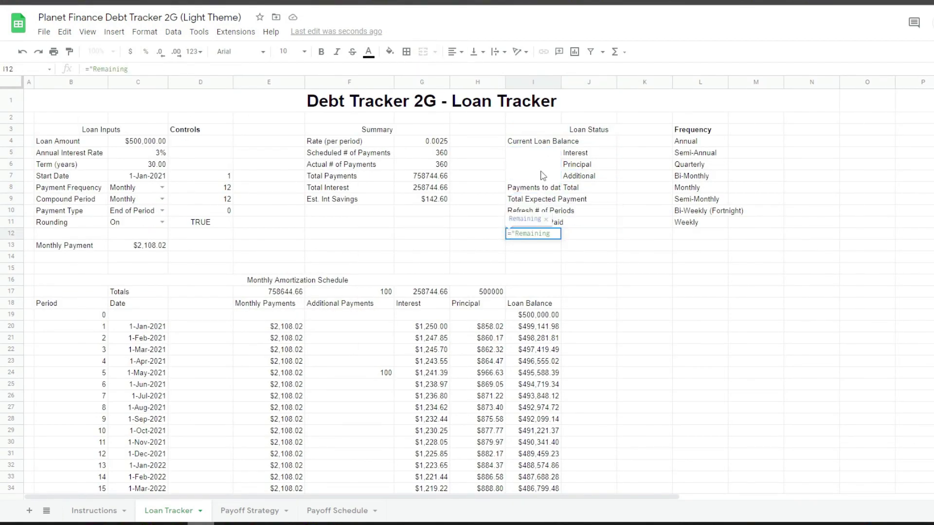
type(" \"&")
left_click(131, 188)
type("&\" Payments\"")
Label I13 Expected Payoff Date and enter =K8/K9 in I14
key("Return")
left_click(533, 234)
left_click(497, 52)
left_click(510, 72)
type("Expected Payoff Date")
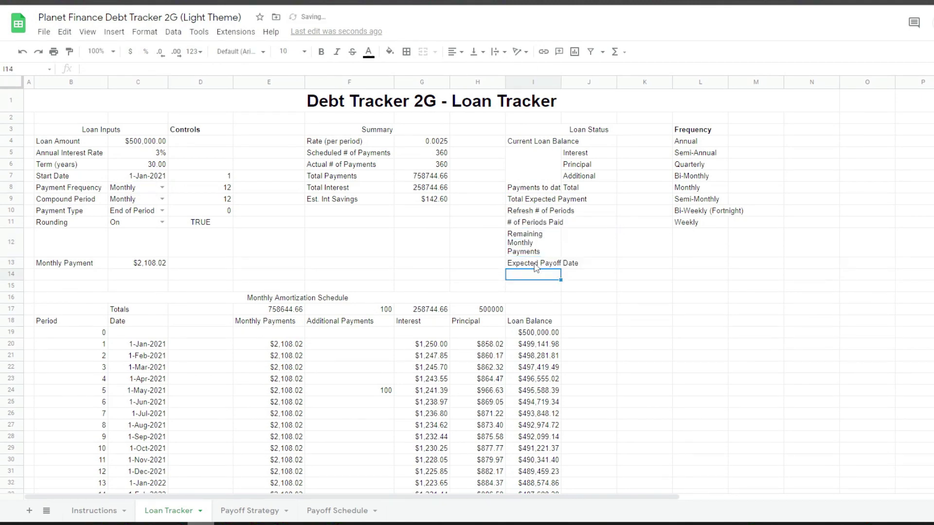
type("=K8/K9")
key("Return")
left_click(537, 277)
left_click(586, 133)
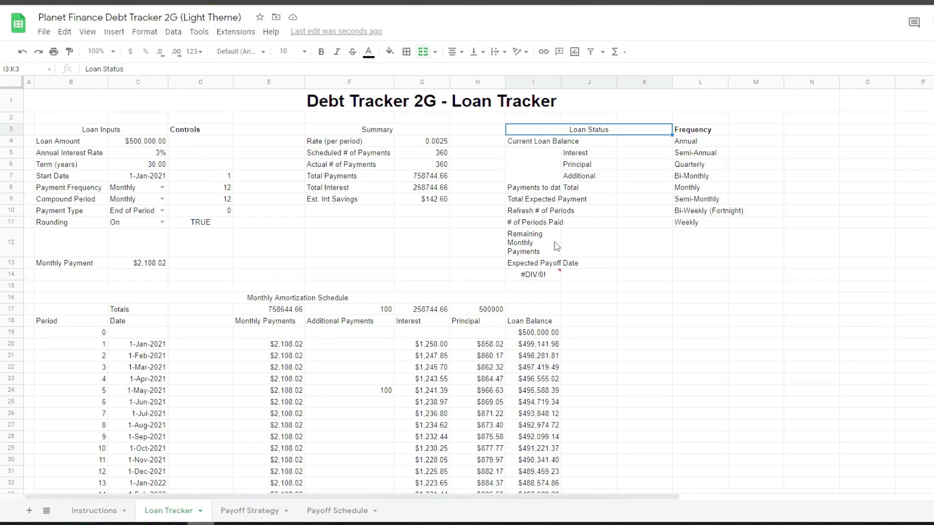
Enter the heading Yearly Summary in M16, merge it across M16:S16 and centre it
left_click(640, 151)
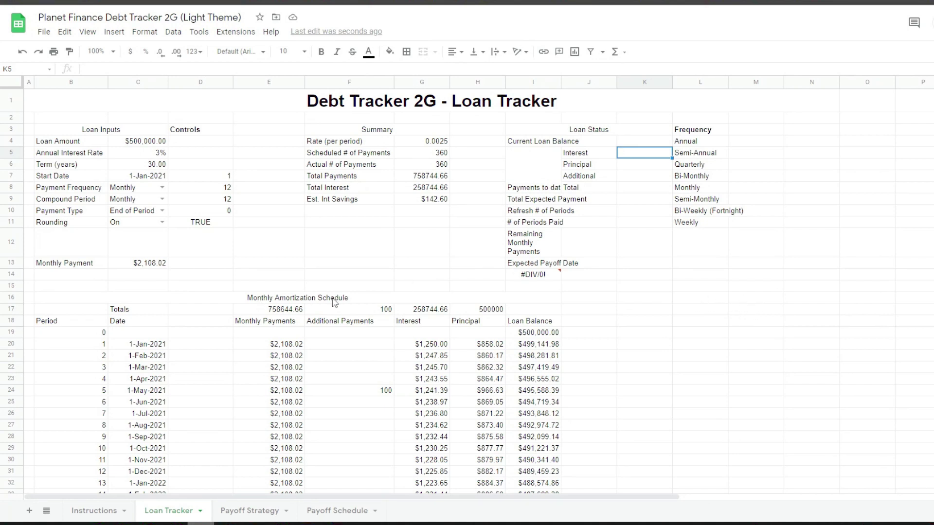
left_click(644, 298)
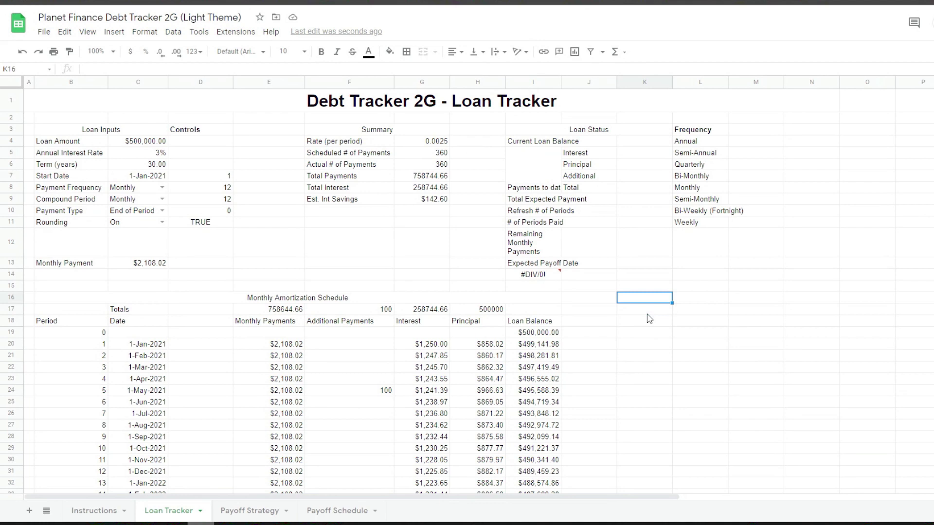
key("Left")
key("Left")
key("Down")
key("Right")
key("Right")
key("Right")
key("Right")
key("Up")
type("Yearly Summary")
key("Return")
key("Up")
key("shift+Right")
key("shift+Right")
key("shift+Right")
key("shift+Right")
key("shift+Right")
key("shift+Right")
left_click(424, 51)
left_click(455, 52)
left_click(468, 68)
scroll(447, 321, "right", 4)
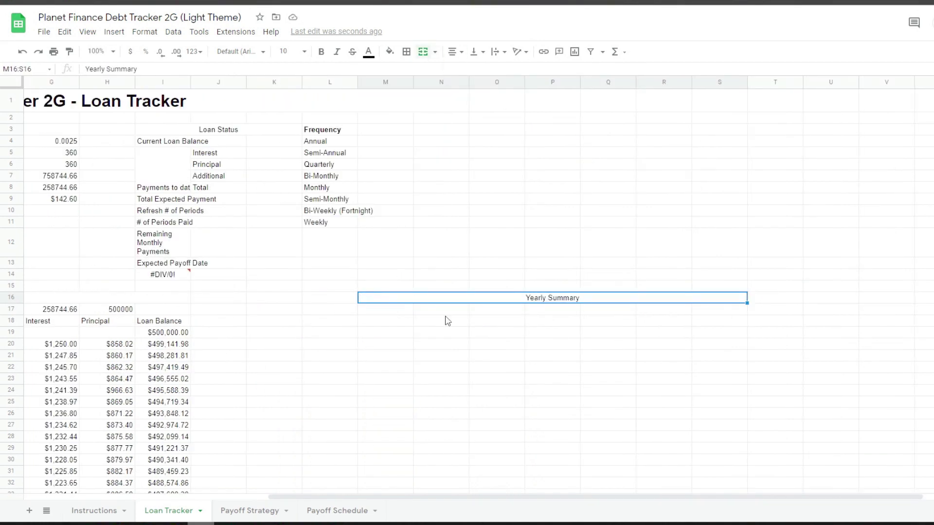
Label N17 Totals and M18:S18 Term, Date, Yearly Payments, Additional Payments, Interest, Principal and Loan Balance
left_click(397, 323)
type("Term")
key("Tab")
type("Date")
key("Tab")
type("Yearly Payments")
key("Tab")
type("Additional Paym")
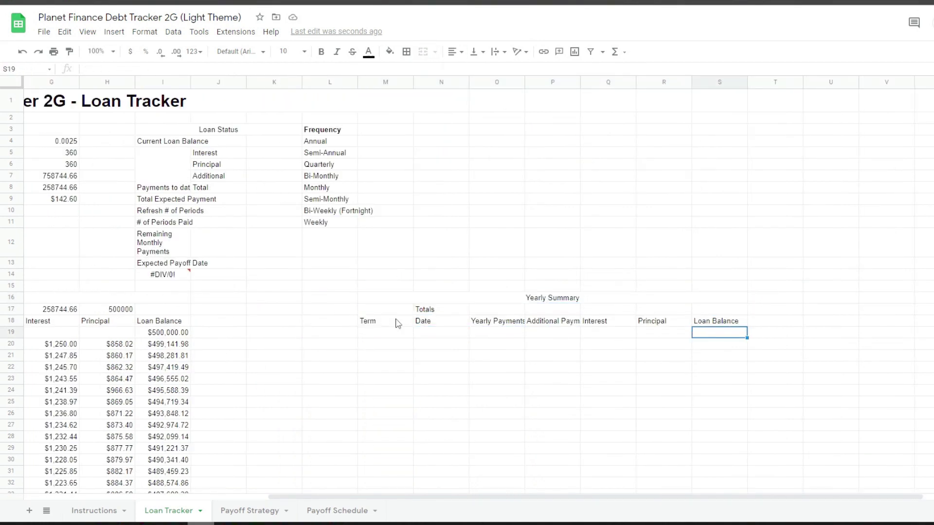
type("ents=")
Link the opening yearly Loan Balance in S19 to the Loan Amount in C4
scroll(98, 224, "left", 5)
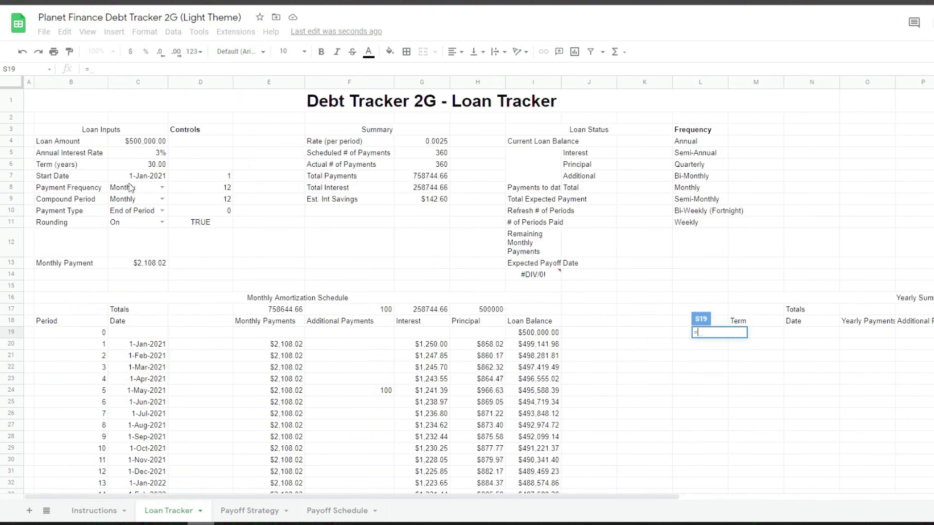
left_click(144, 145)
key("Return")
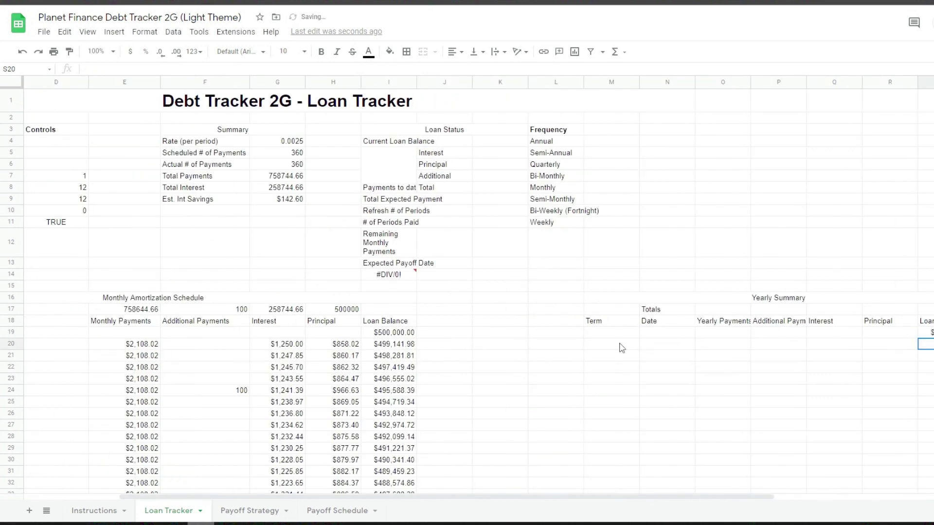
Fill the yearly Term numbers from M20 with =ARRAYFORMULA(TRANSPOSE(SEQUENCE(1,C6+1,1)))
left_click(621, 347)
double_click(624, 344)
key("ctrl+v")
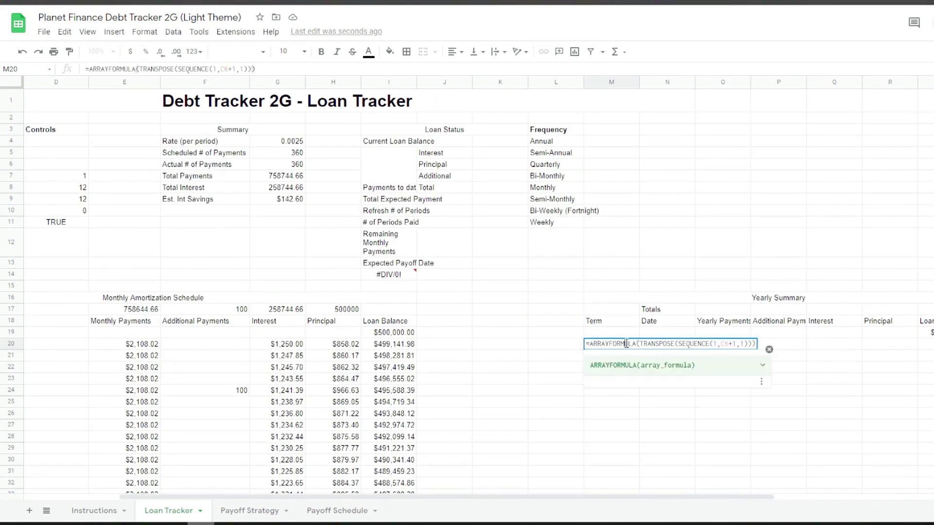
Enter =YEAR(C7) in N20 as the first year of the Yearly Summary
left_click(681, 344)
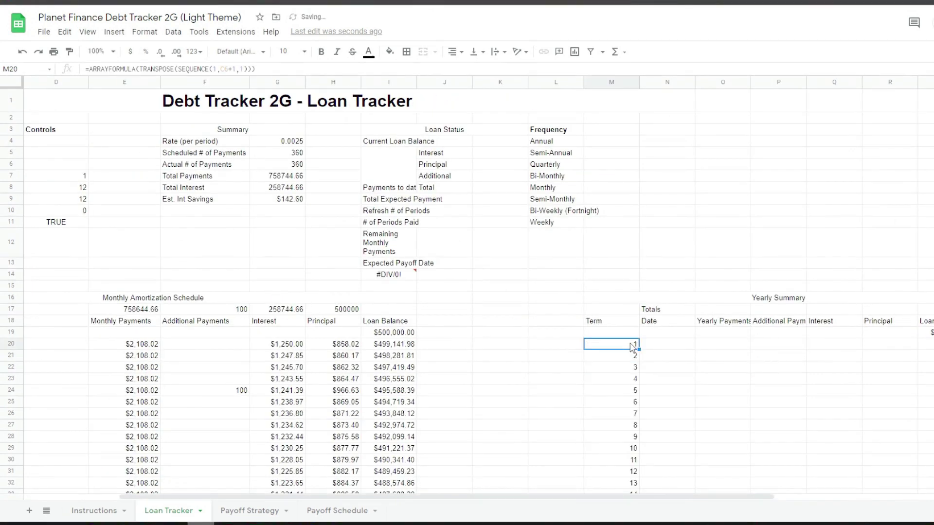
type("=YEAR(C7)")
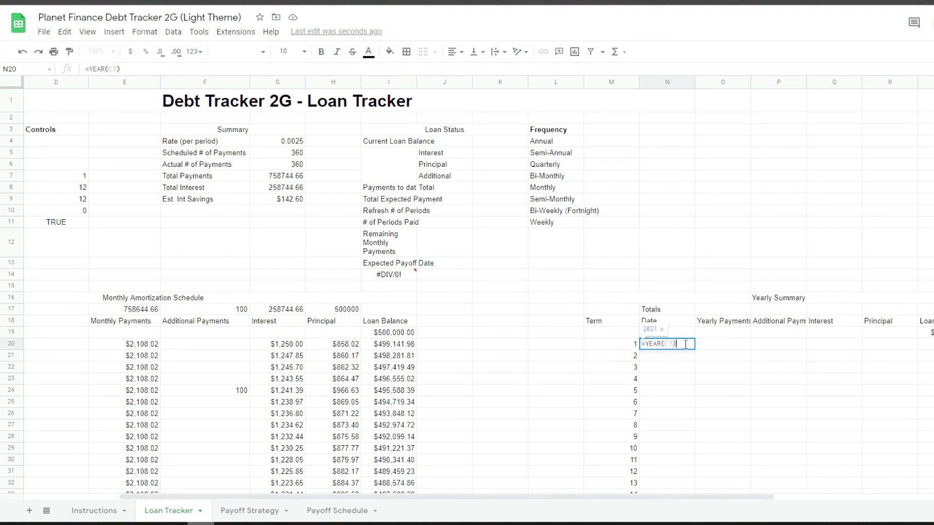
key("Return")
left_click(672, 346)
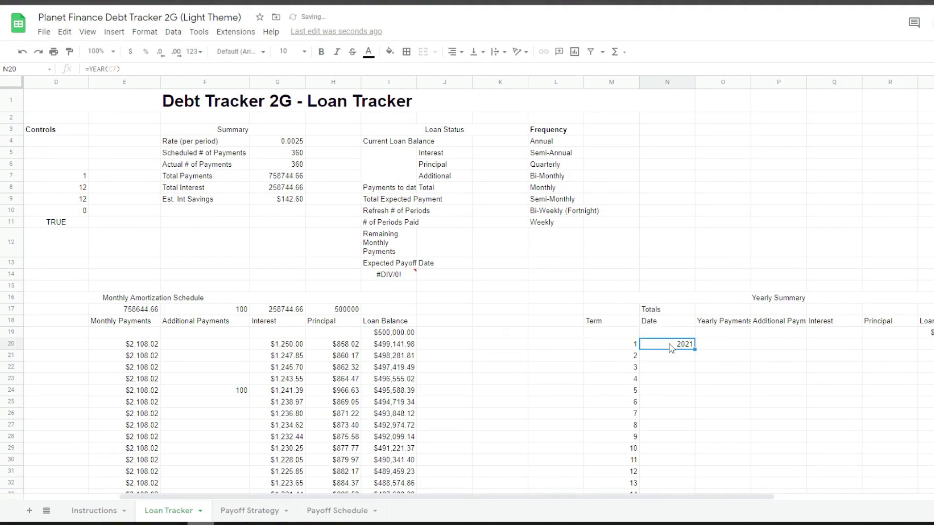
Enter =IF(ISBLANK(M21),"",N20+1) in N21 for the following year
scroll(431, 270, "left", 3)
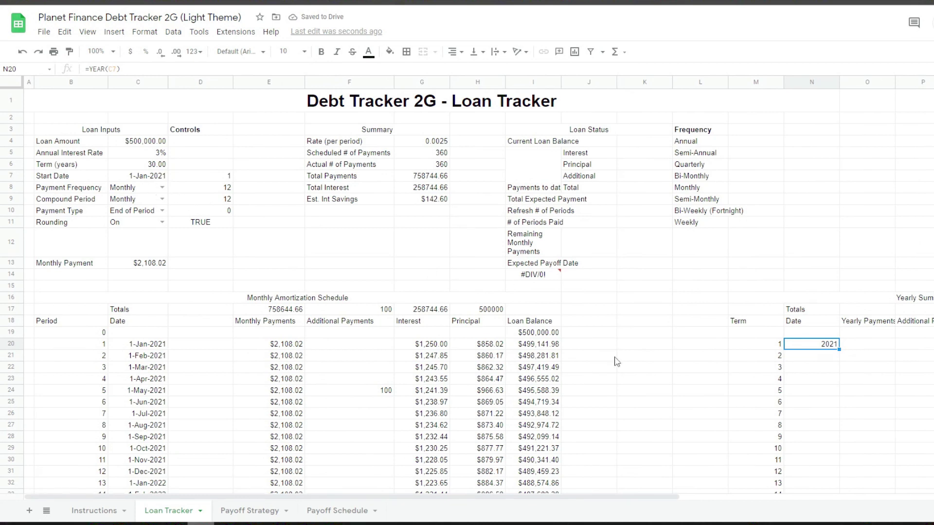
scroll(625, 371, "right", 3)
double_click(681, 355)
key("ctrl+v")
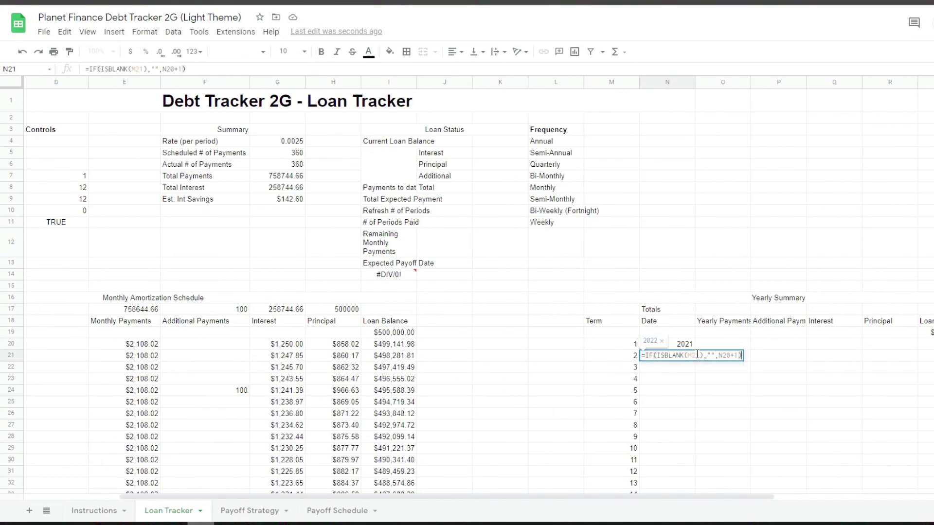
left_click(697, 355)
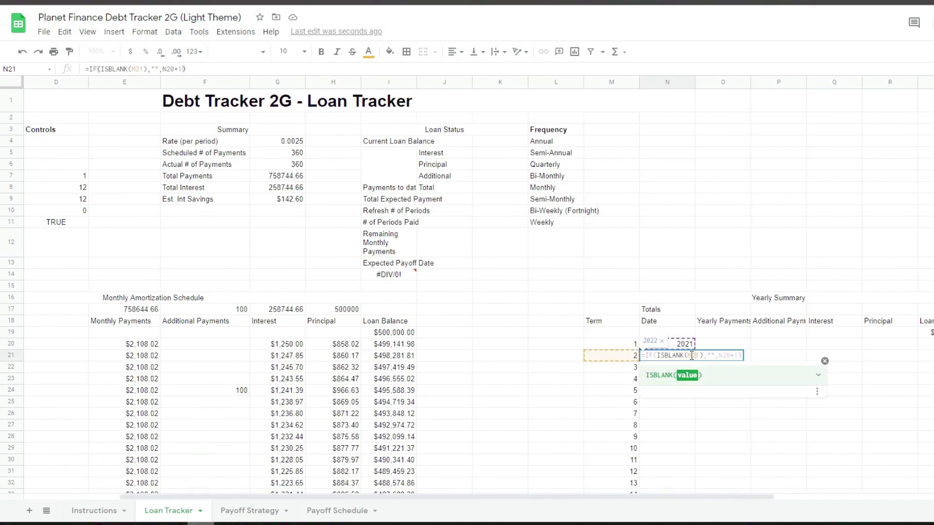
key("Return")
Copy the year formula from N21 down column N to row 1000
key("Up")
key("ctrl+c")
key("Left")
key("ctrl+Down")
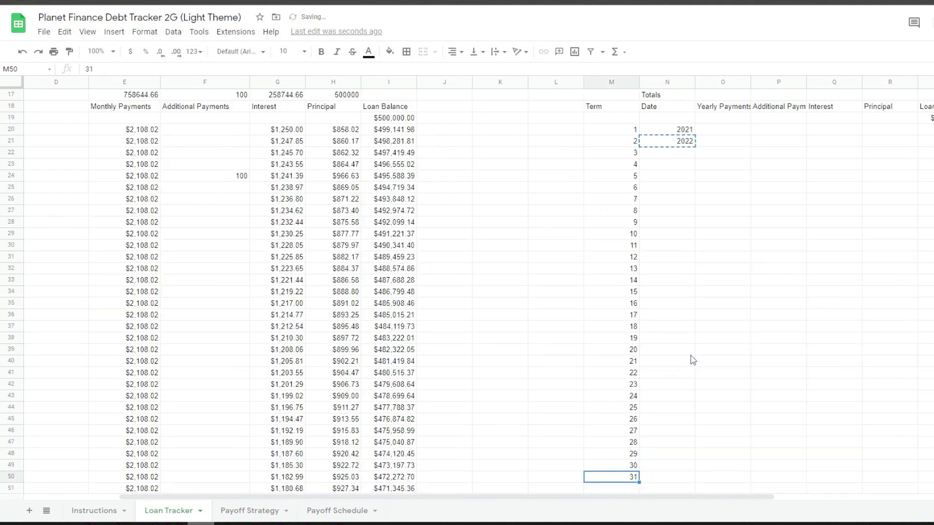
key("Right")
key("ctrl+Down")
key("ctrl+shift+Up")
key("ctrl+v")
Paste the Yearly Payments formula into O20 and copy it down to row 1000
scroll(691, 356, "up", 5)
scroll(691, 356, "right", 3)
double_click(589, 346)
key("ctrl+v")
key("Return")
key("Up")
key("ctrl+c")
key("Left")
key("ctrl+Down")
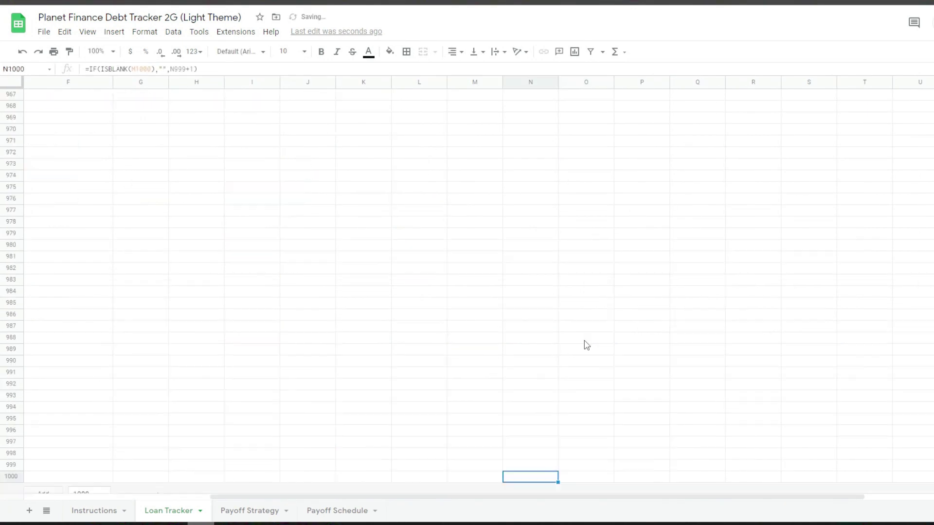
key("Right")
key("ctrl+shift+Up")
key("ctrl+v")
Paste the yearly Additional Payments formula into P20 and copy it down to row 1000
scroll(627, 346, "up", 5)
double_click(641, 347)
key("ctrl+v")
key("Return")
key("Up")
key("ctrl+c")
key("Left")
key("ctrl+Down")
key("Right")
key("ctrl+shift+Up")
key("ctrl+v")
Paste the yearly Interest formula into Q20 and copy it down through Q1000
scroll(651, 349, "up", 5)
double_click(692, 347)
key("ctrl+v")
key("Return")
key("Up")
key("ctrl+c")
key("Left")
key("ctrl+Down")
key("Right")
key("ctrl+shift+Up")
Paste the yearly Principal formula into R20 and copy it down to row 1000
key("ctrl+v")
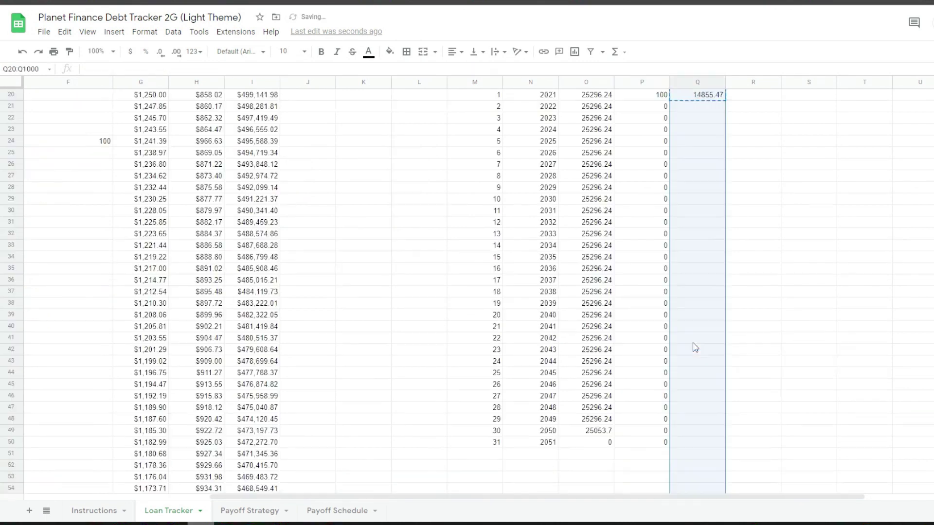
scroll(694, 348, "up", 5)
left_click(743, 347)
key("ctrl+v")
key("Return")
key("Up")
key("ctrl+c")
key("Left")
key("ctrl+Down")
key("Right")
key("ctrl+shift+Up")
Fill S20:S1000 with the yearly Loan Balance formula that subtracts the year's Principal from the previous balance
key("ctrl+v")
scroll(744, 348, "up", 5)
double_click(800, 345)
Total the Yearly Summary columns in O17:R17 with the IFERROR(SUMIF()) formula that ignores #N/A, such as =IFERROR(SUMIF(Q20:Q,"<>#N/A"),"") in Q17
key("ctrl+v")
key("Return")
key("Up")
key("ctrl+c")
key("Left")
key("ctrl+Down")
key("Right")
key("ctrl+shift+Up")
key("ctrl+v")
scroll(801, 345, "up", 5)
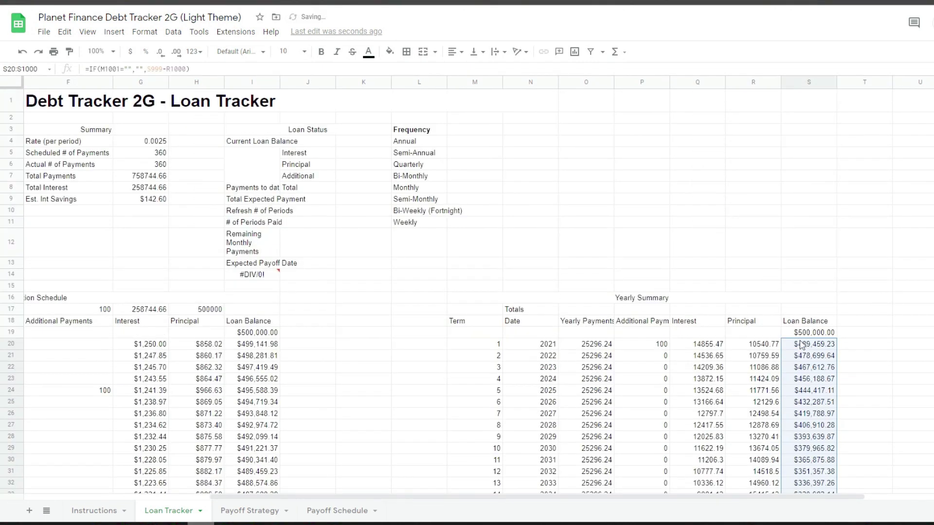
left_click(585, 316)
left_click(584, 312)
key("ctrl+v")
key("ctrl+c")
key("Right")
key("ctrl+v")
key("Right")
key("ctrl+v")
key("Right")
key("ctrl+v")
key("Left")
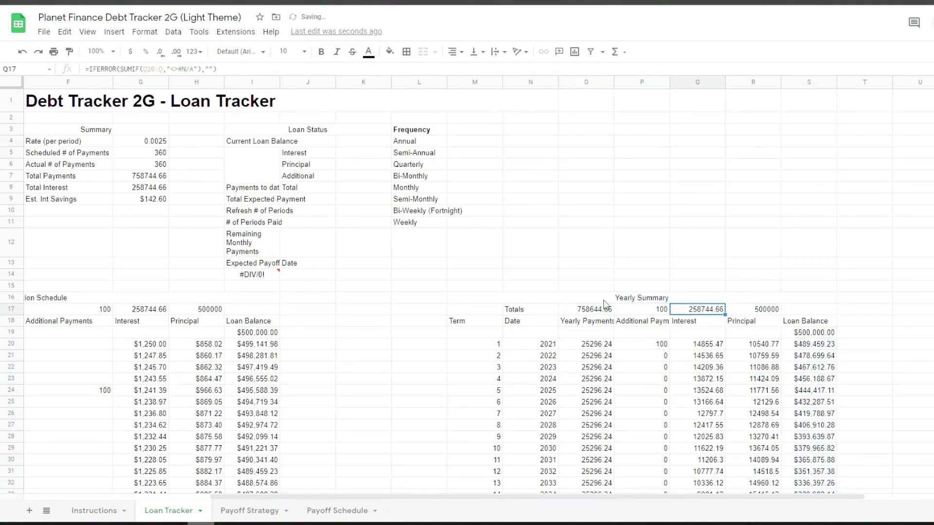
left_click(603, 300)
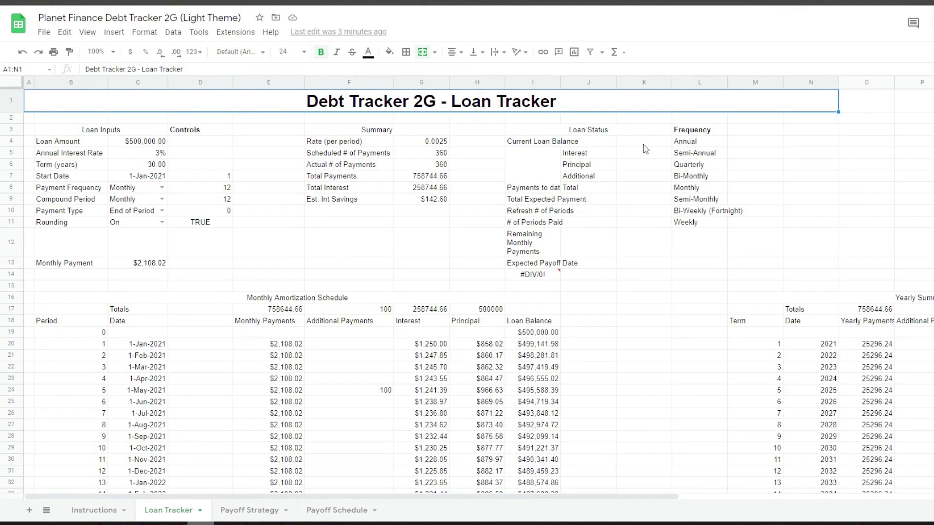
Examine the conditional format rule on B20:I4000 that colours amortization rows green with the custom formula =$C20<TODAY()
left_click(643, 143)
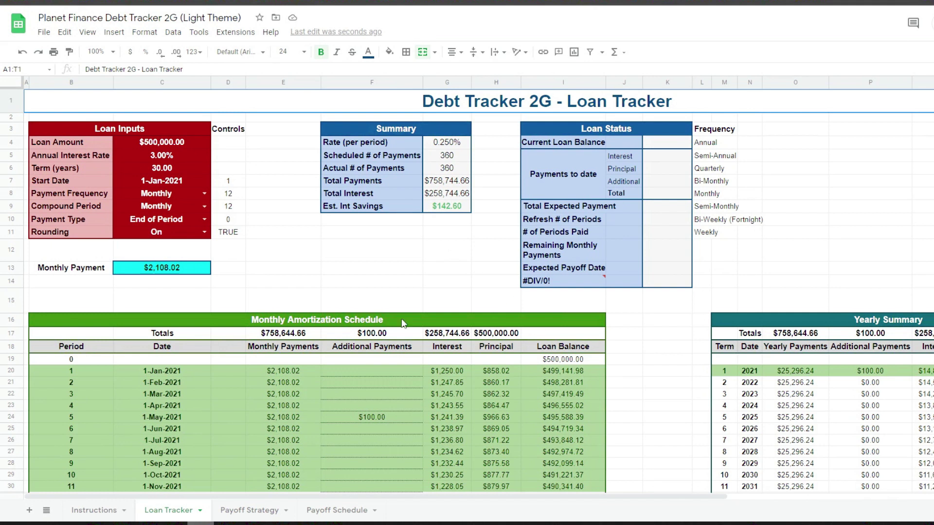
left_click(450, 209)
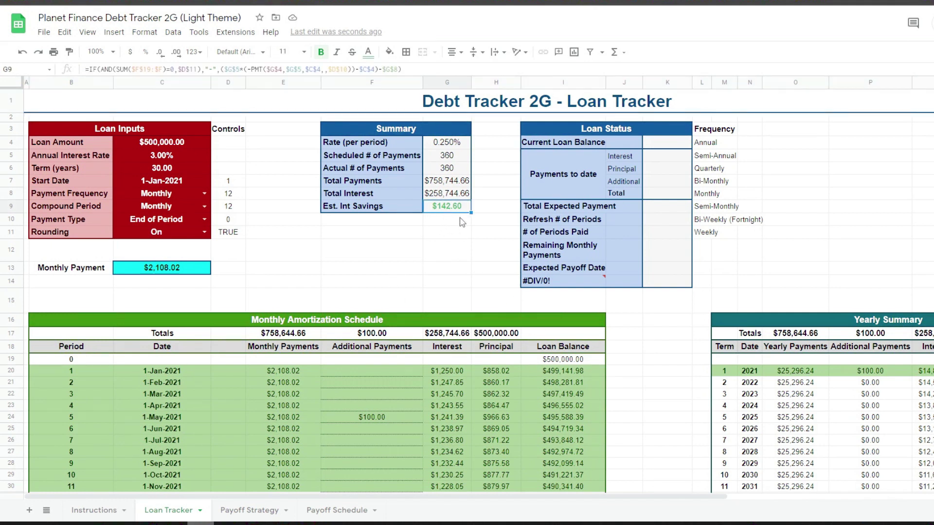
scroll(254, 279, "down", 3)
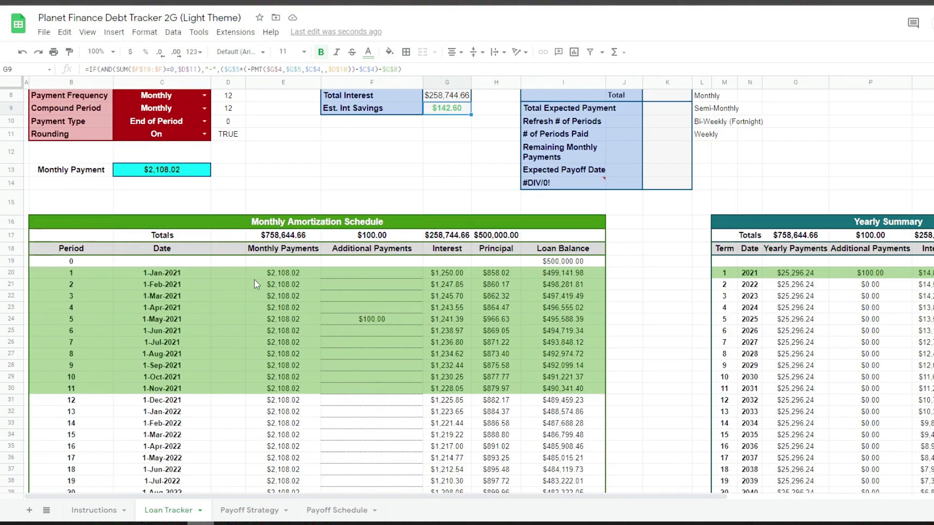
left_click(140, 275)
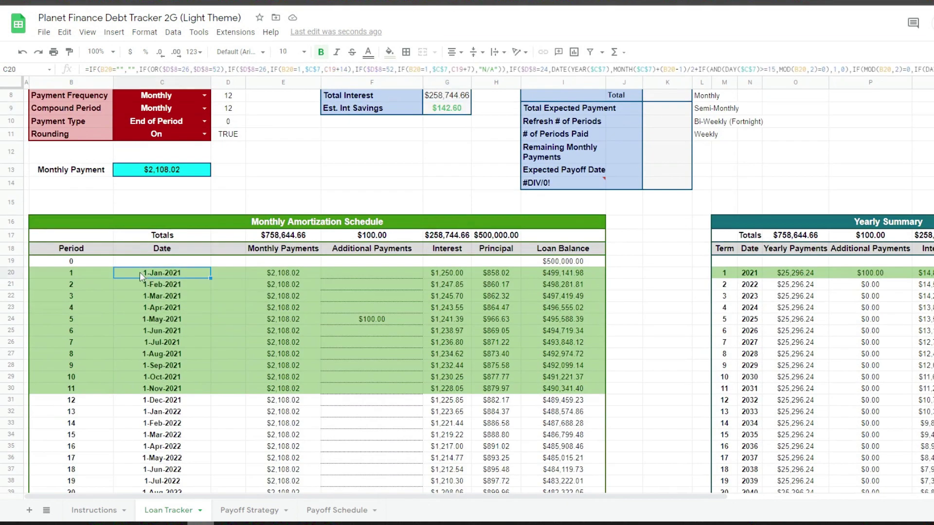
left_click(145, 33)
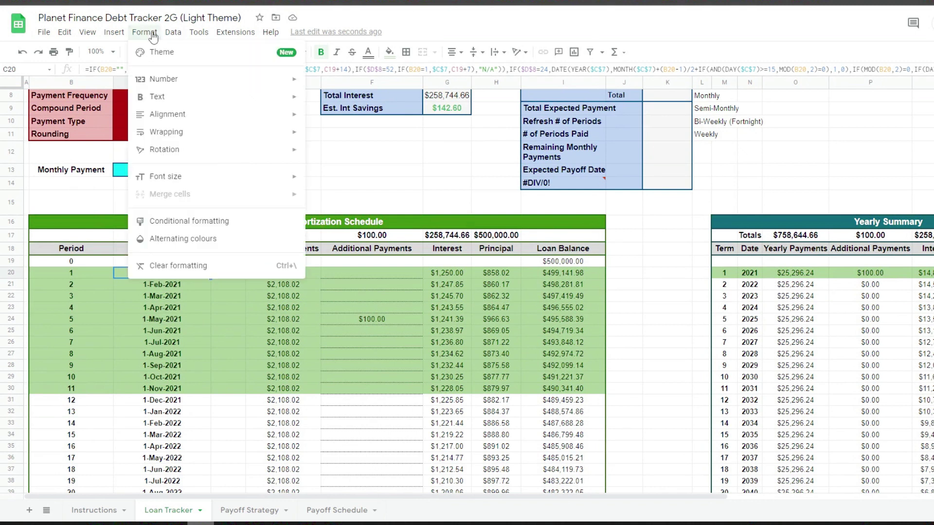
left_click(189, 222)
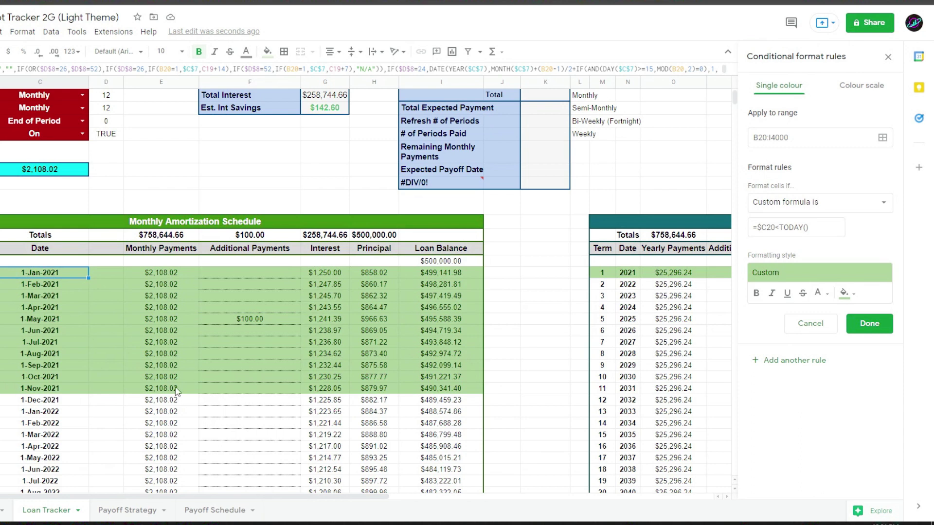
left_click_drag(19, 400, 437, 402)
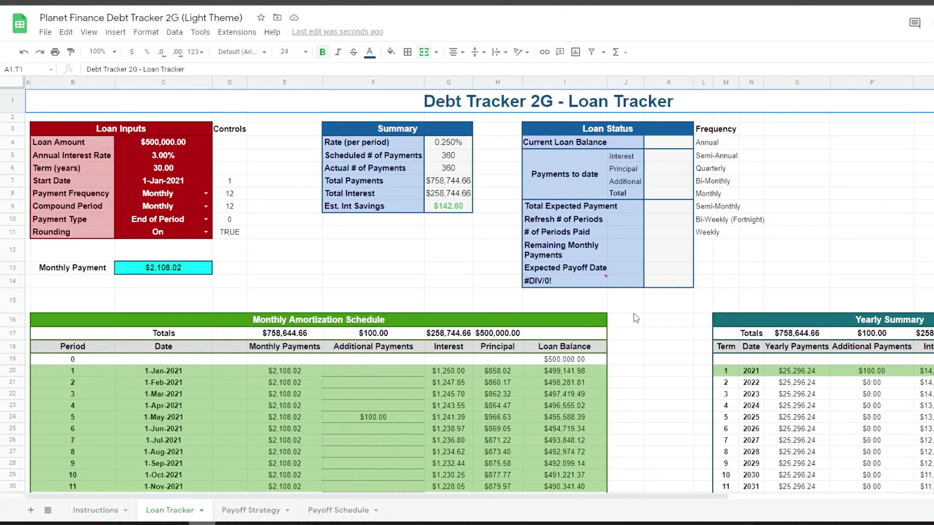
scroll(283, 381, "down", 1)
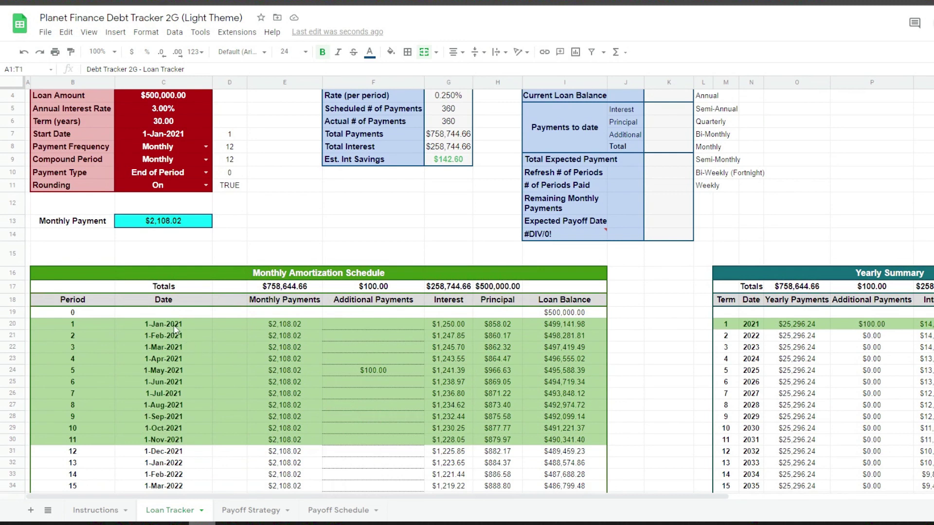
left_click(173, 325)
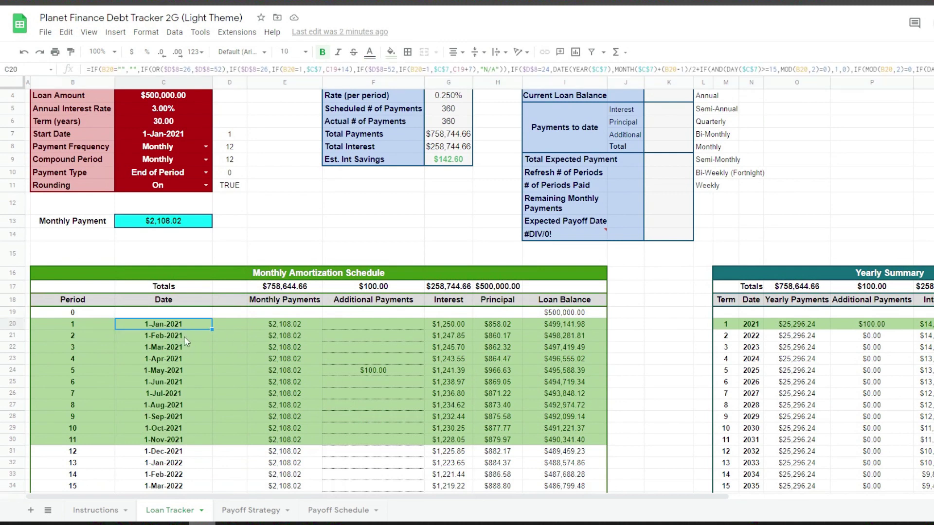
scroll(593, 317, "up", 1)
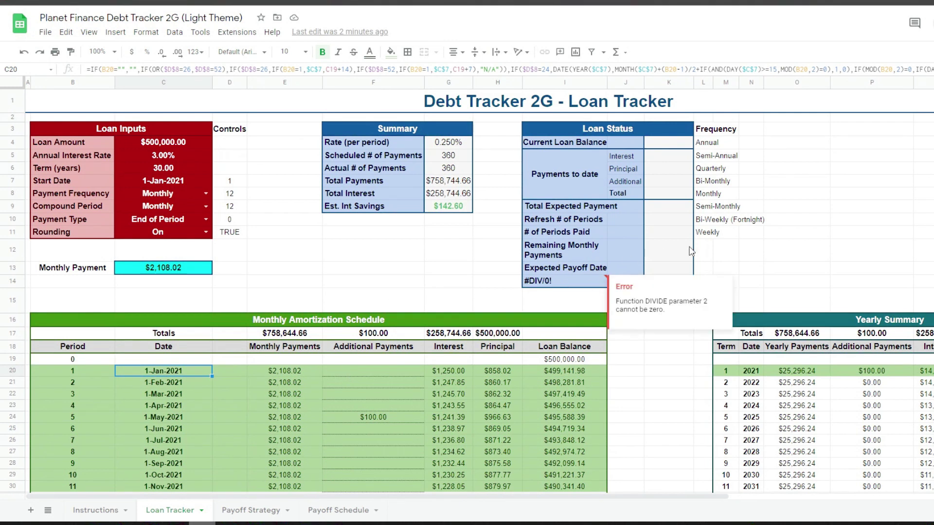
Add a ticked checkbox in K10 for Refresh # of Periods and enter =countColoredCells("B19:B","B20",K10) in K11
left_click(666, 238)
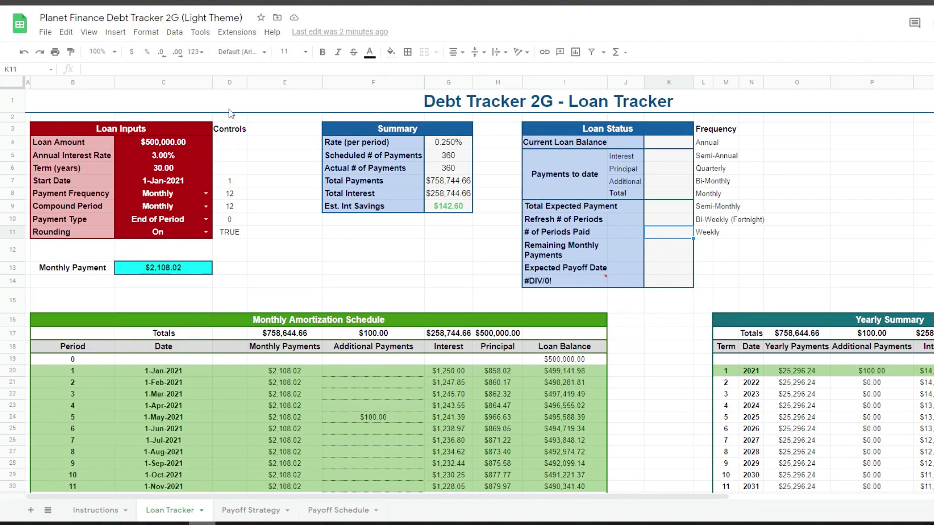
left_click(246, 34)
double_click(646, 234)
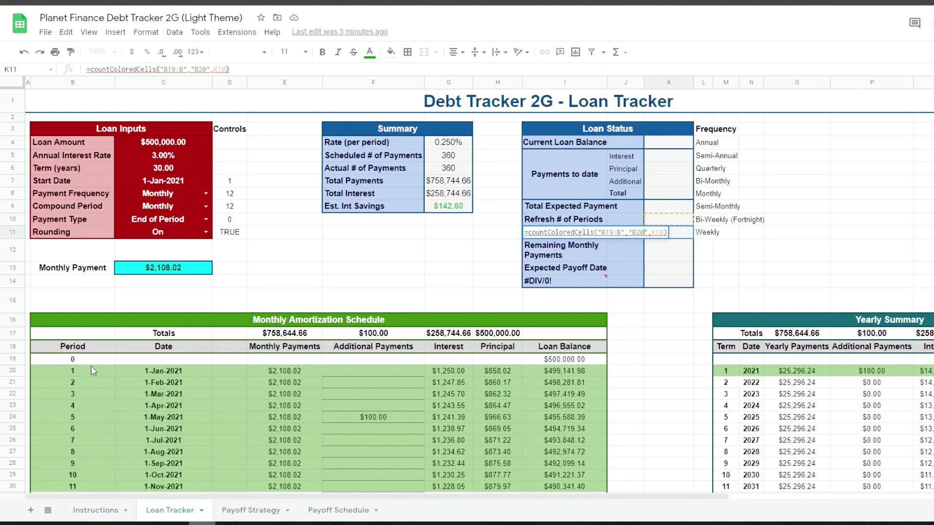
scroll(73, 362, "down", 3)
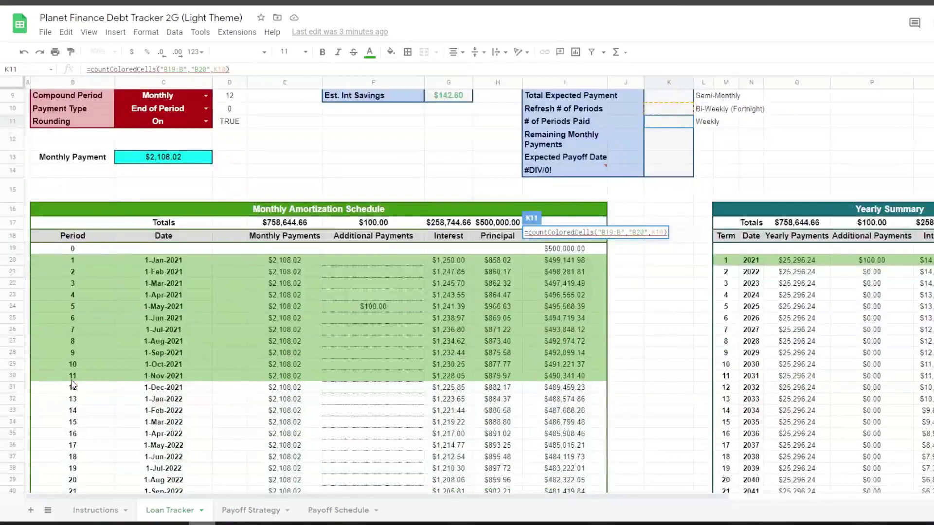
scroll(202, 323, "up", 3)
left_click(672, 223)
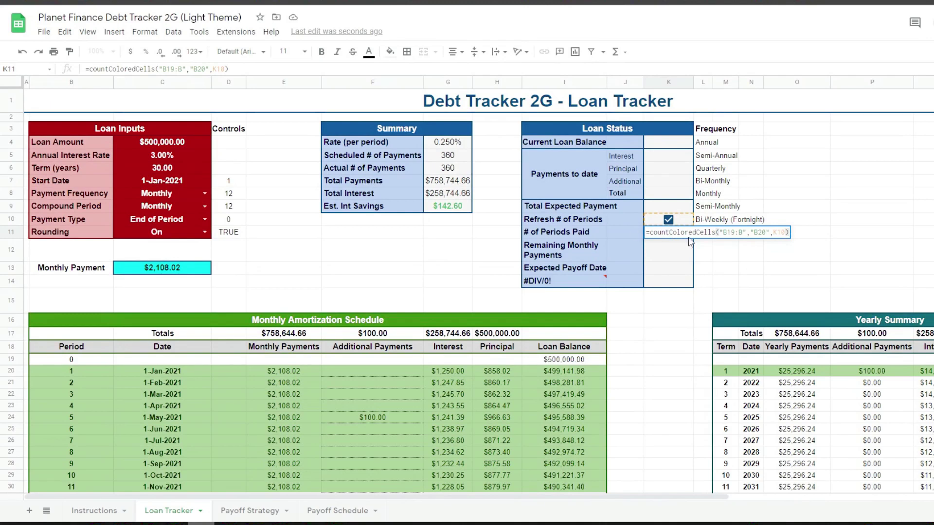
key("Return")
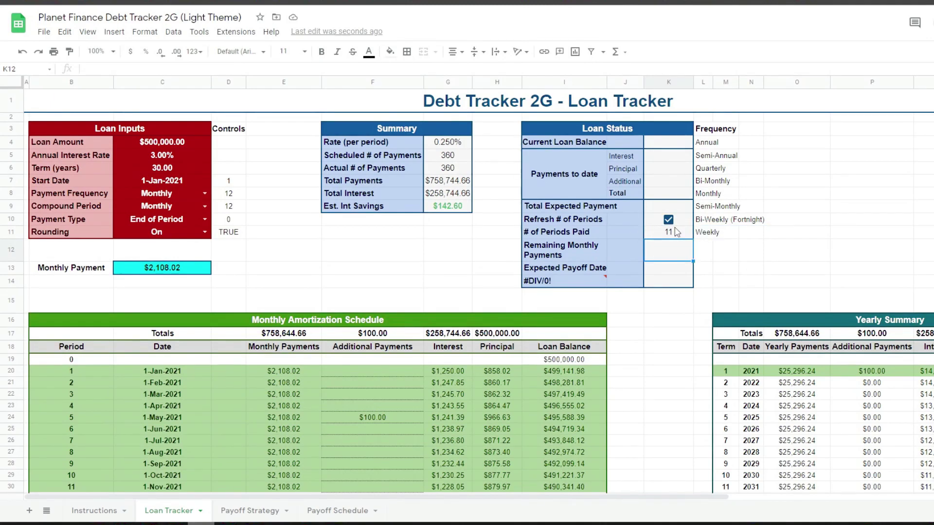
Compare the # of Periods Paid count in K11 with the green period cells starting at B20
left_click(682, 236)
scroll(245, 329, "down", 2)
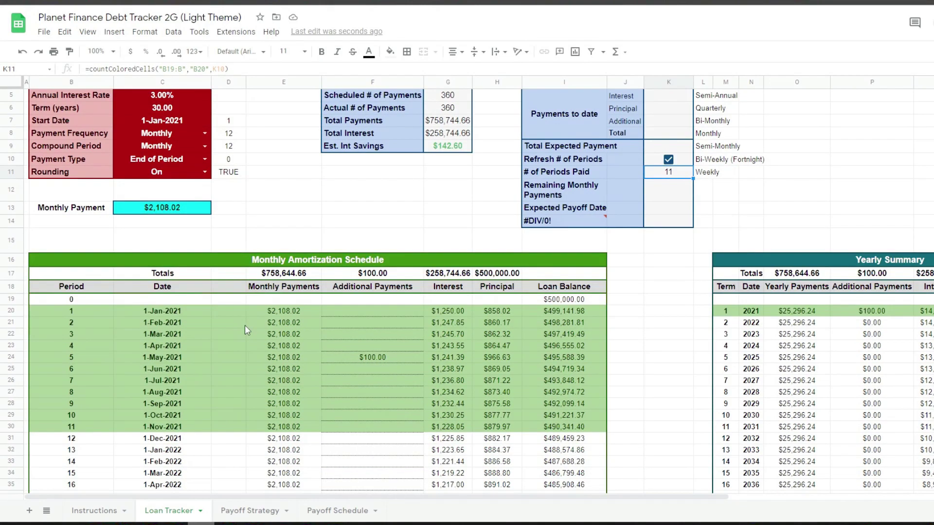
left_click(86, 314)
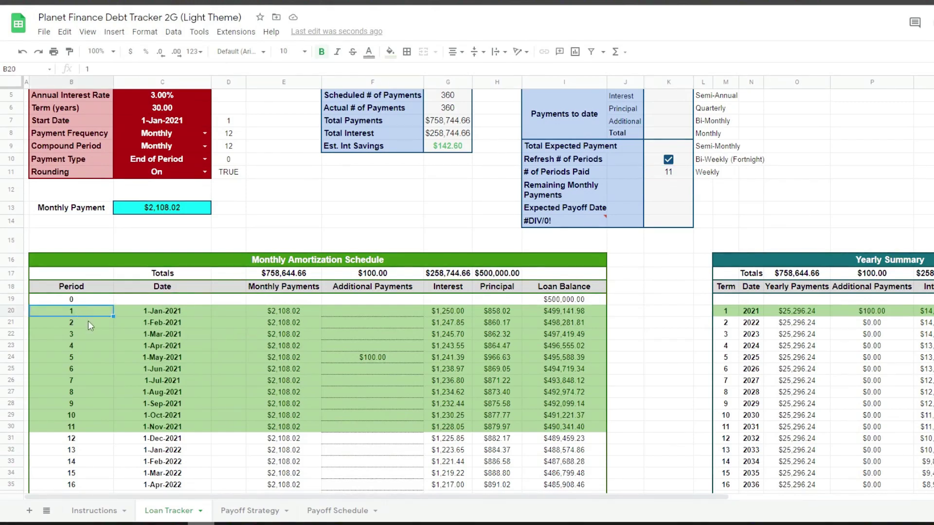
Select the green period cells B20:B30 and check them against the # of Periods Paid in K11
key("shift+Down")
key("shift+Down")
key("shift+Down")
key("shift+Down")
key("shift+Down")
key("shift+Down")
key("shift+Down")
key("shift+Down")
key("shift+Down")
key("shift+Down")
key("shift+Down")
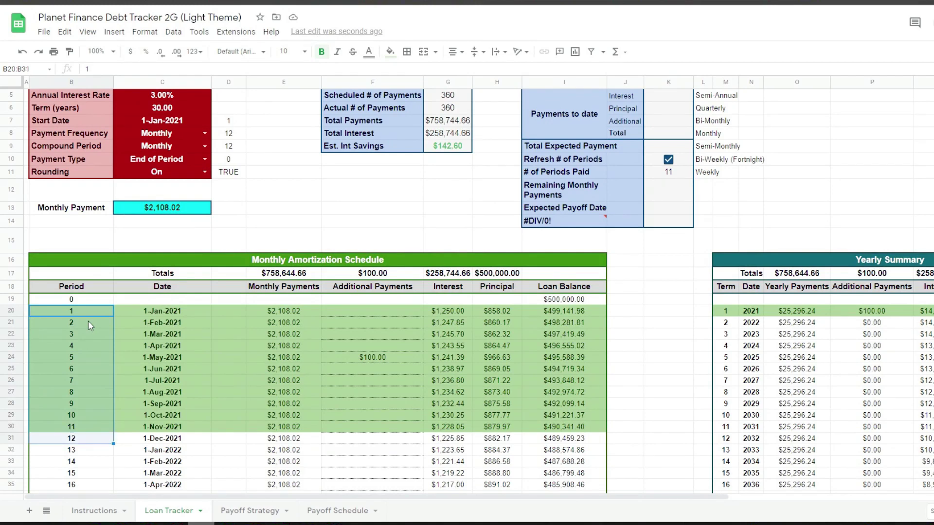
key("shift+Up")
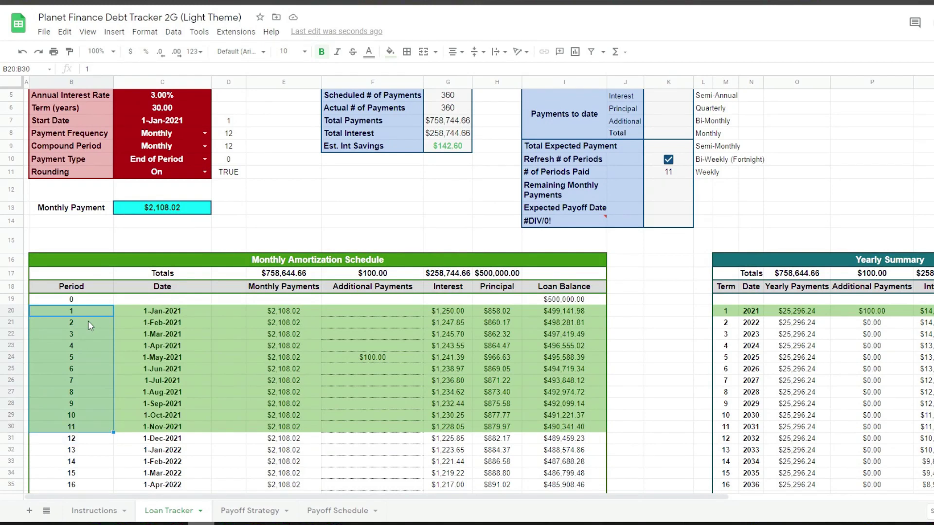
left_click(679, 174)
Refresh the # of Periods Paid count in K11 by unticking and re-ticking the Refresh # of Periods checkbox in K10
scroll(575, 270, "up", 2)
left_click(681, 219)
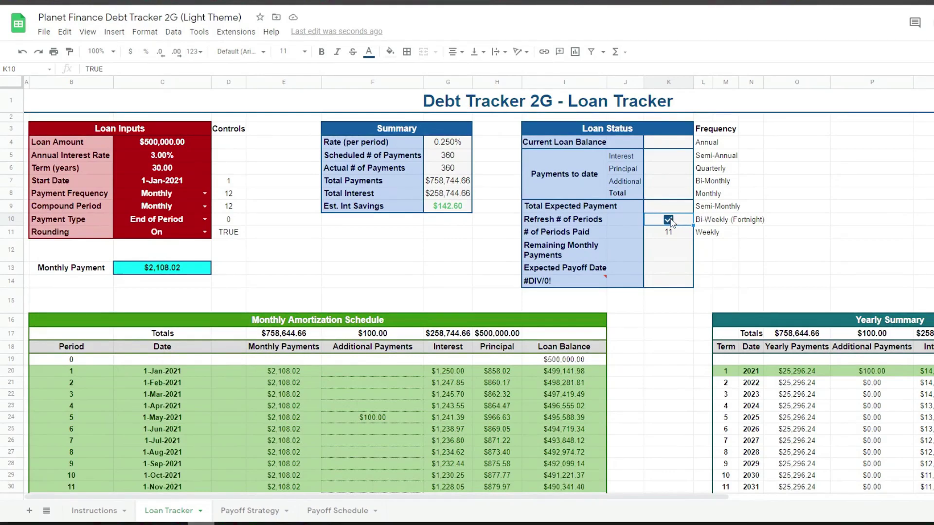
left_click(669, 221)
left_click(668, 220)
left_click(114, 32)
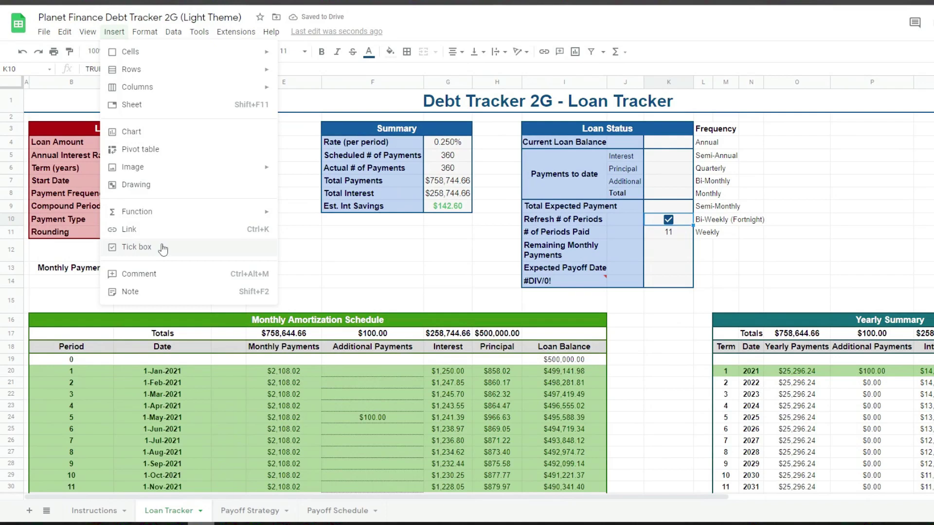
left_click(661, 237)
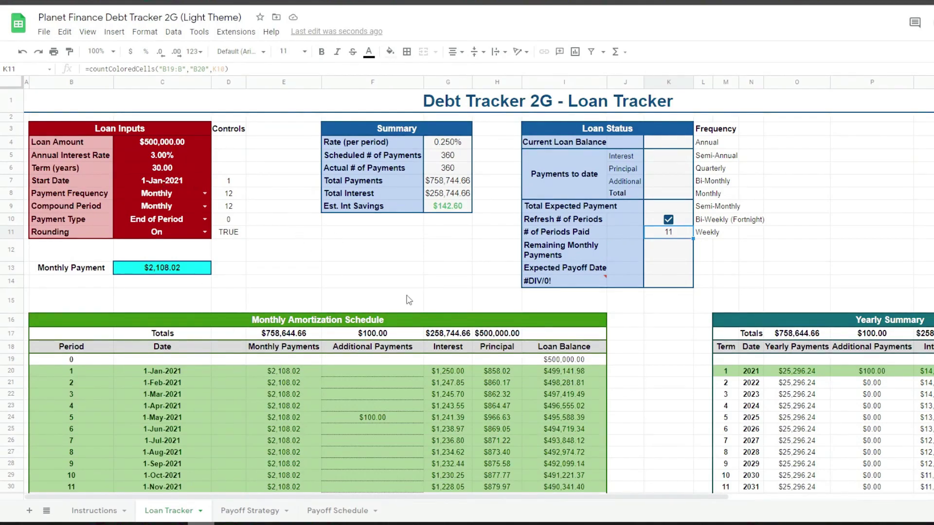
scroll(528, 325, "down", 1)
scroll(535, 341, "down", 2)
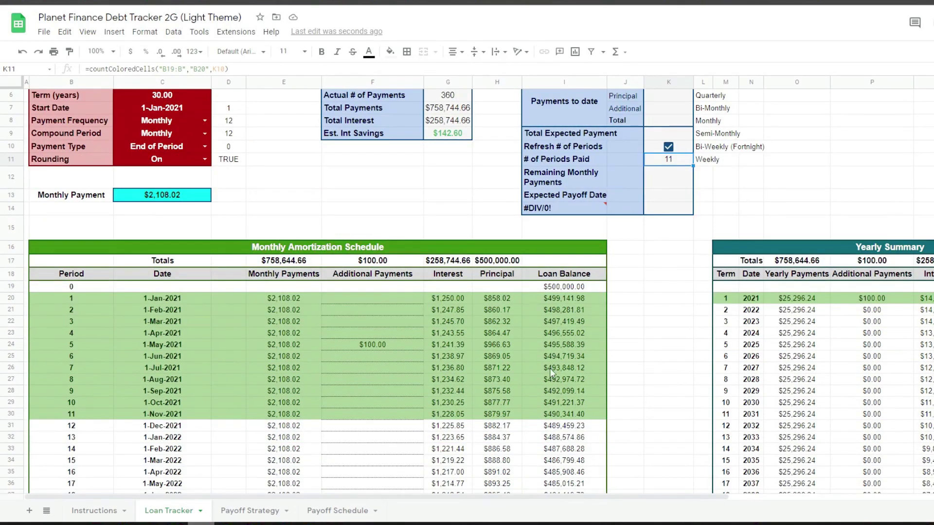
scroll(668, 219, "up", 3)
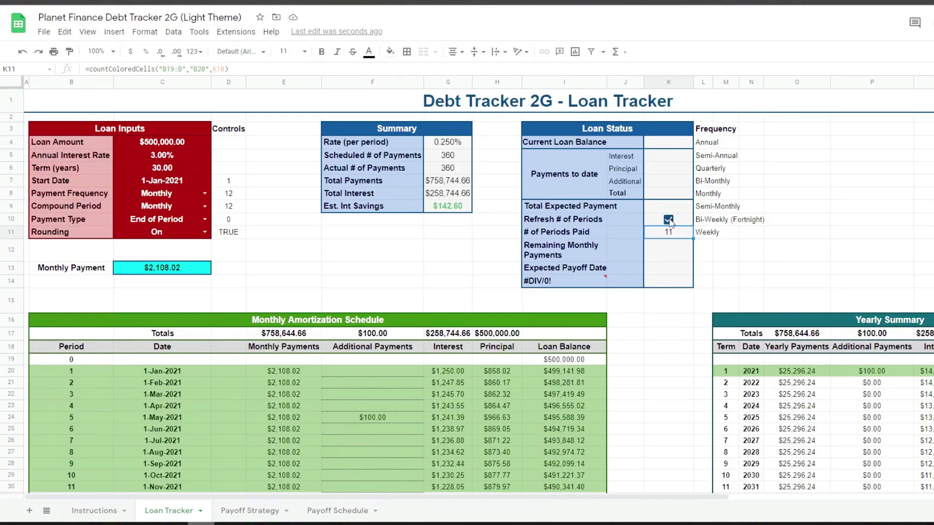
left_click(669, 221)
left_click(669, 220)
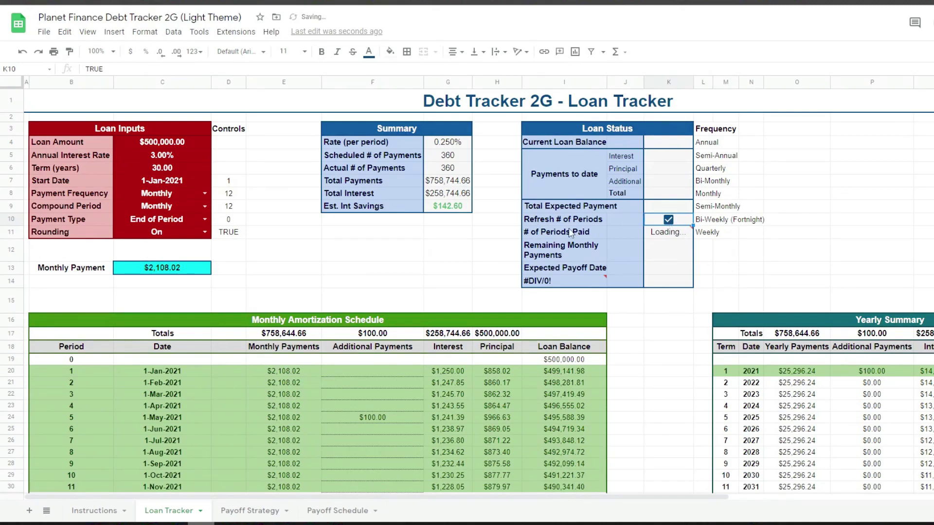
left_click(671, 234)
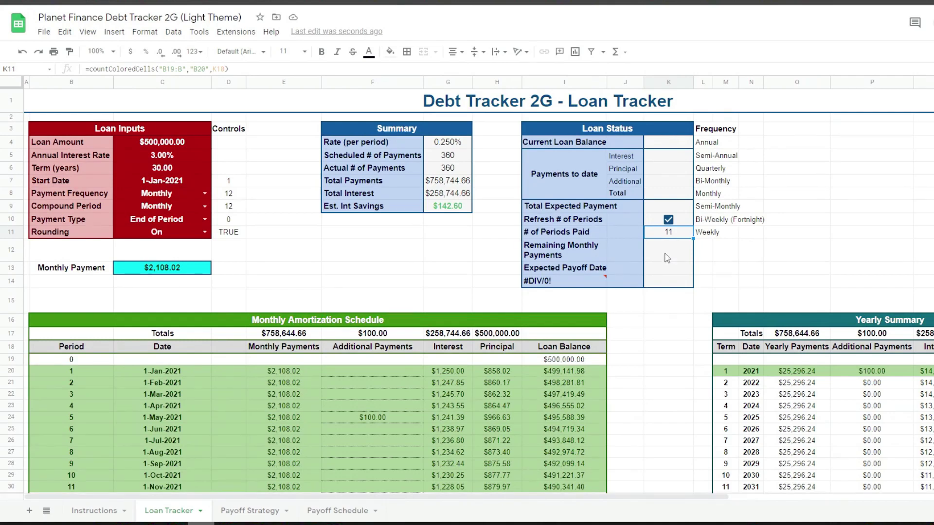
Fill Current Loan Balance and the payments to date in K4:K7, using =SUMIFS($G$19:$G,$B$19:$B,">0",$B$19:$B,"<="&$K$11) for Interest in K5
double_click(667, 156)
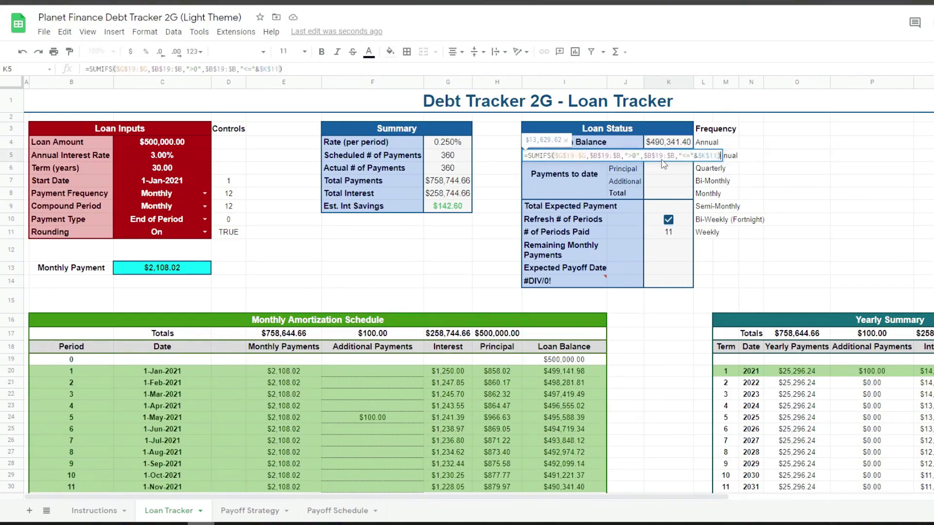
key("Return")
key("Return")
key("Return")
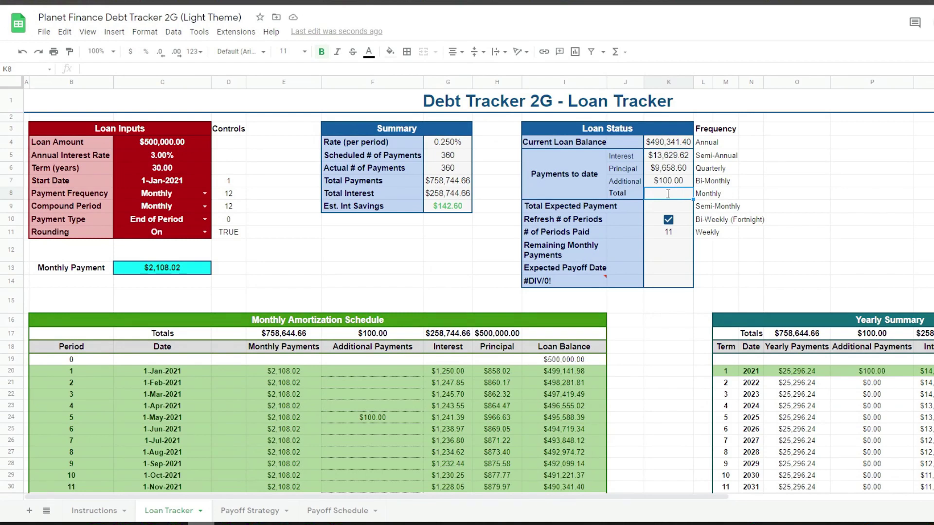
Complete Loan Status with =INDEX(FILTER(C19:C,C19:C<>""),COUNTA(FILTER(C19:C,C19:C<>""))) in K13 and =SPARKLINE(K8:K9,{"charttype","bar";"color1", "39761D";"color2", "c9daf8";"max",SUM(K9,K8)}) in K14
double_click(674, 272)
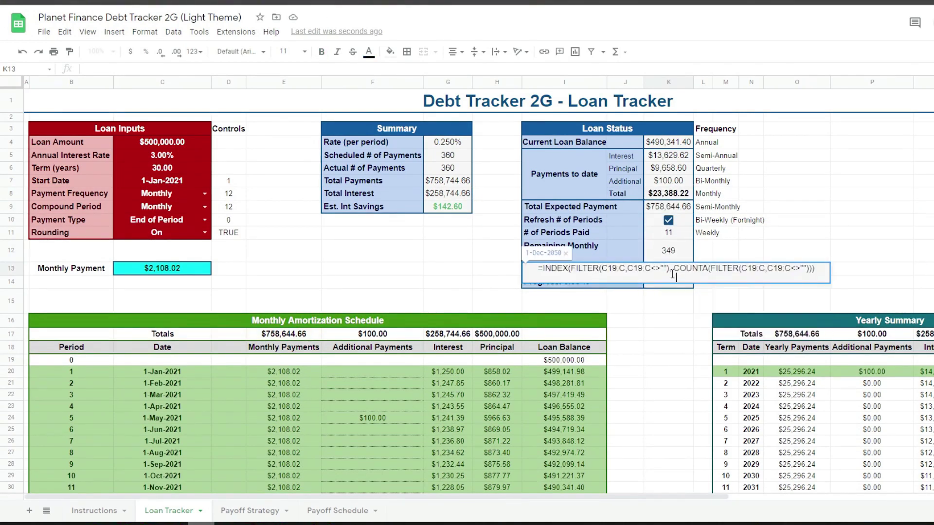
key("Return")
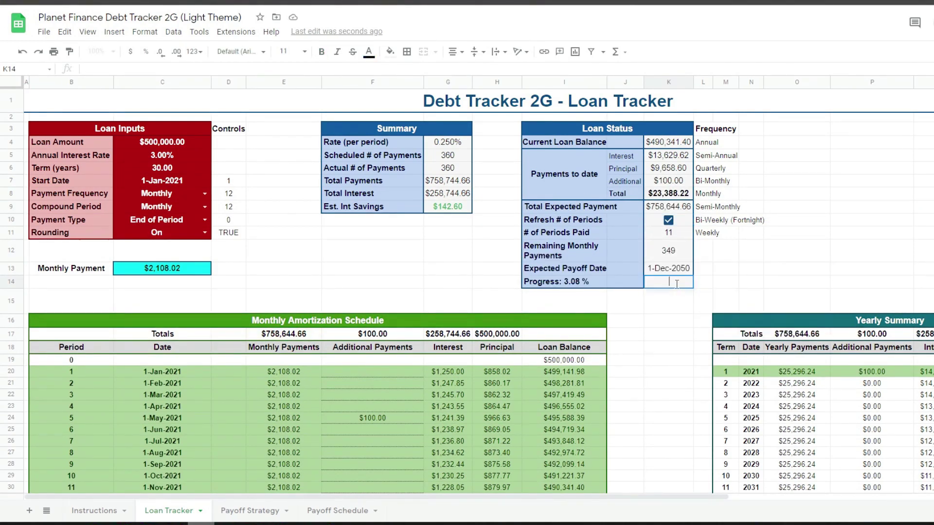
double_click(678, 287)
key("Escape")
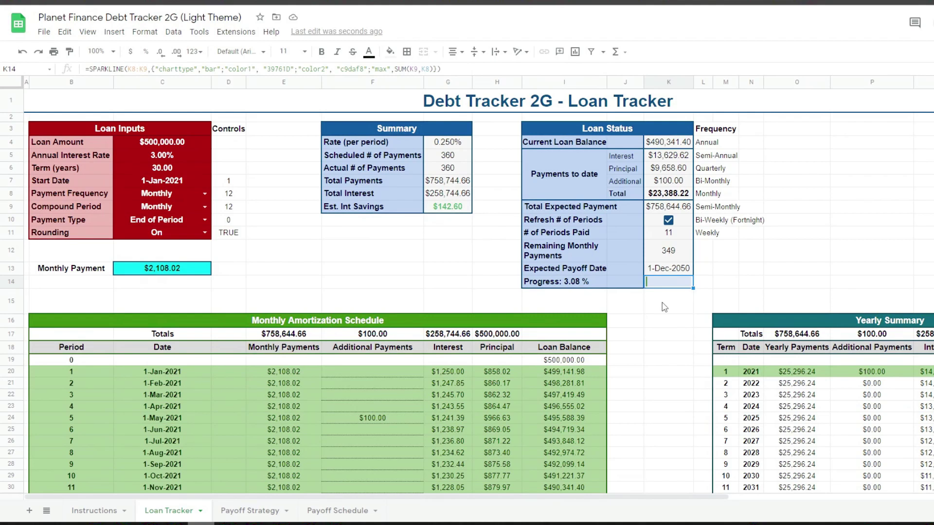
scroll(665, 307, "down", 4)
scroll(664, 306, "up", 4)
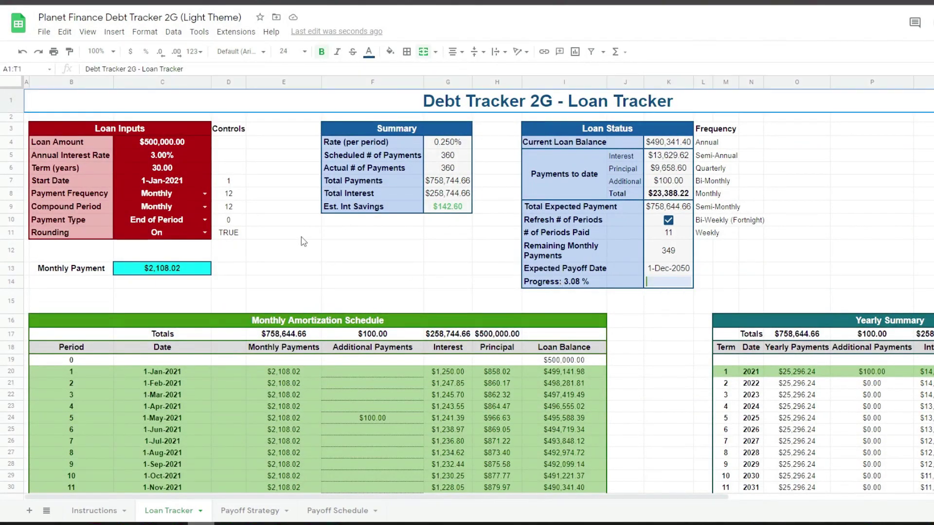
Insert a chart from the empty cell E11 and set its type to column chart
key("ctrl+Home")
left_click(275, 234)
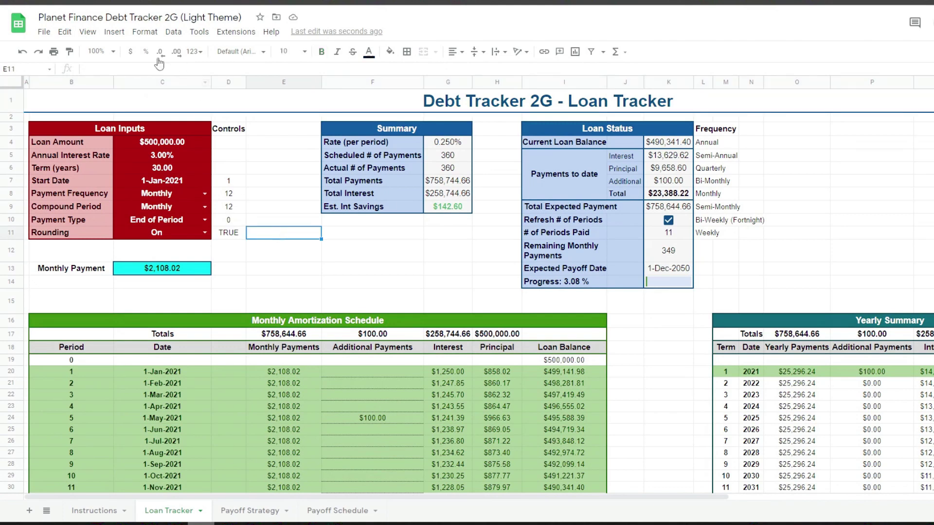
left_click(115, 33)
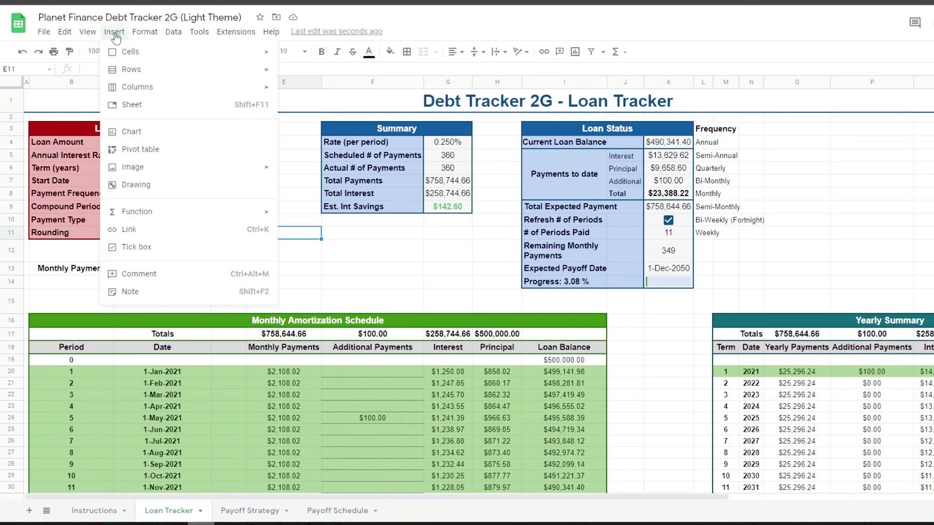
left_click(158, 139)
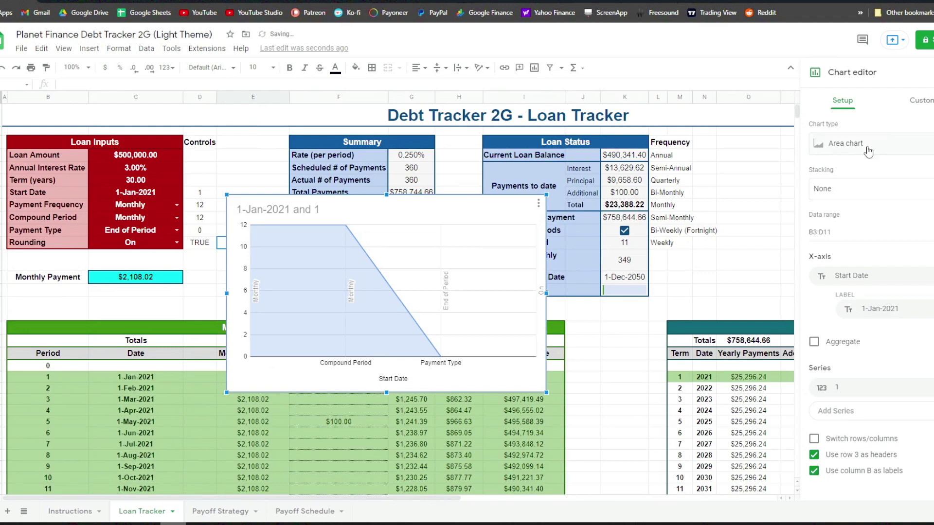
left_click(868, 145)
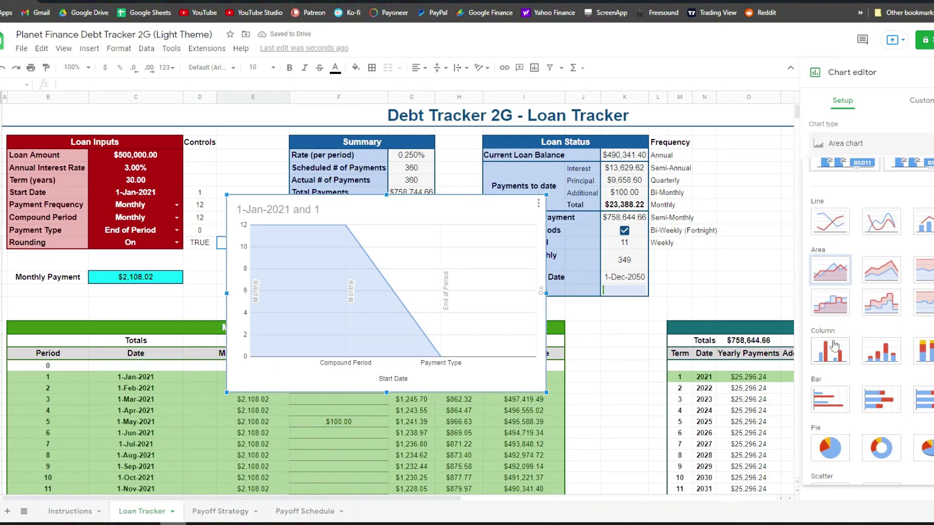
left_click(831, 350)
Set the column chart's data ranges to B4:C4 for Loan Amount and I4:K4 for Current Loan Balance
left_click(924, 232)
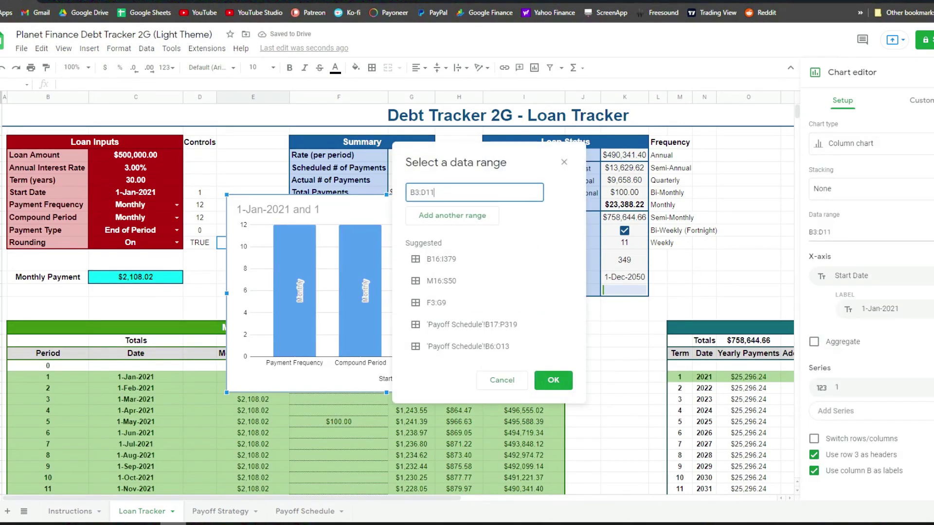
key("ctrl+a")
key("BackSpace")
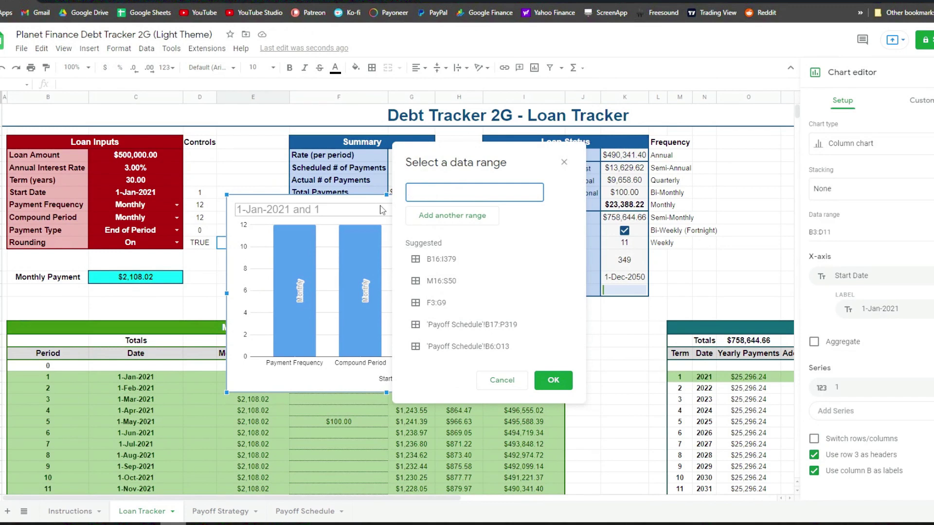
left_click_drag(48, 155, 108, 153)
left_click(456, 217)
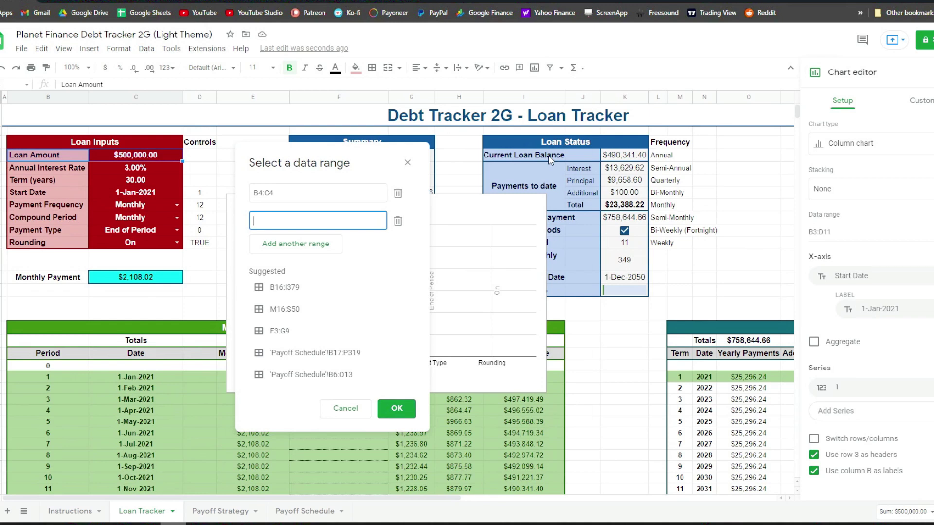
left_click_drag(550, 157, 622, 157)
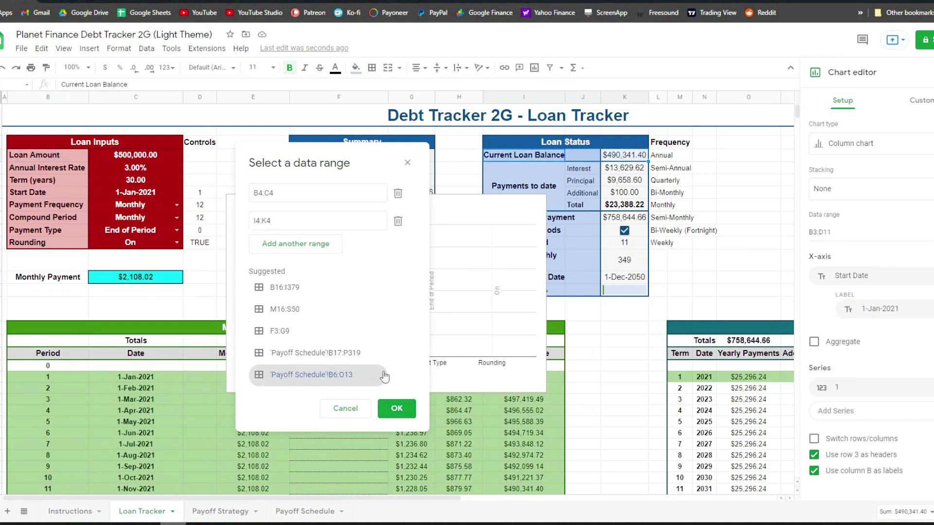
left_click(397, 412)
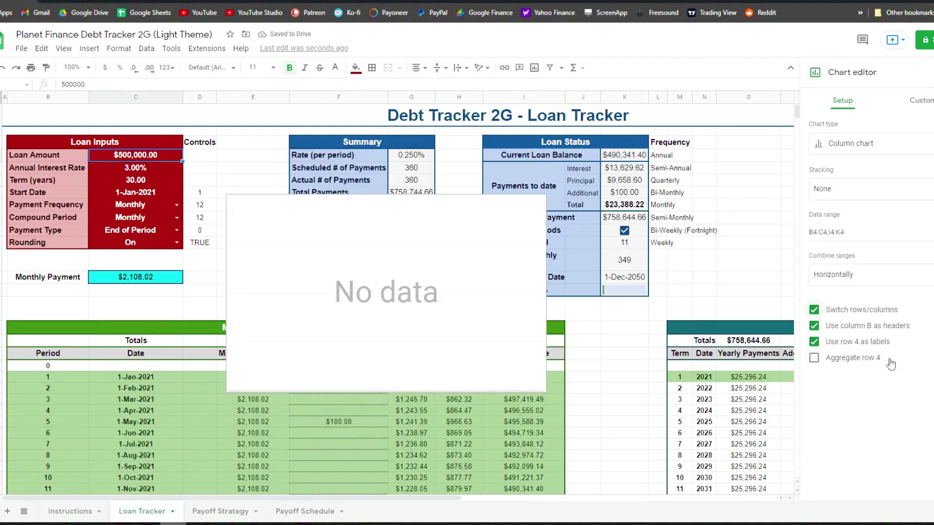
Remove the column chart's title and axis title, and shrink the chart to fit beneath the Summary table
left_click(921, 100)
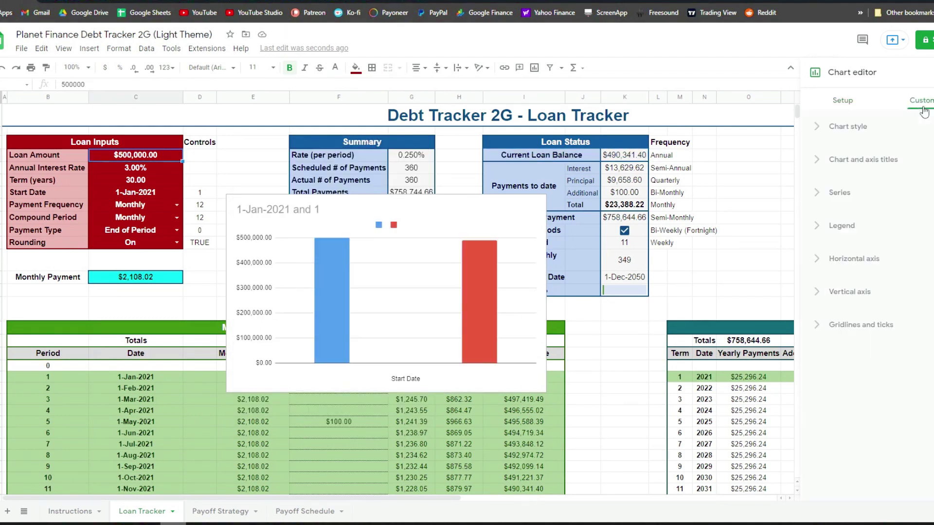
left_click(841, 225)
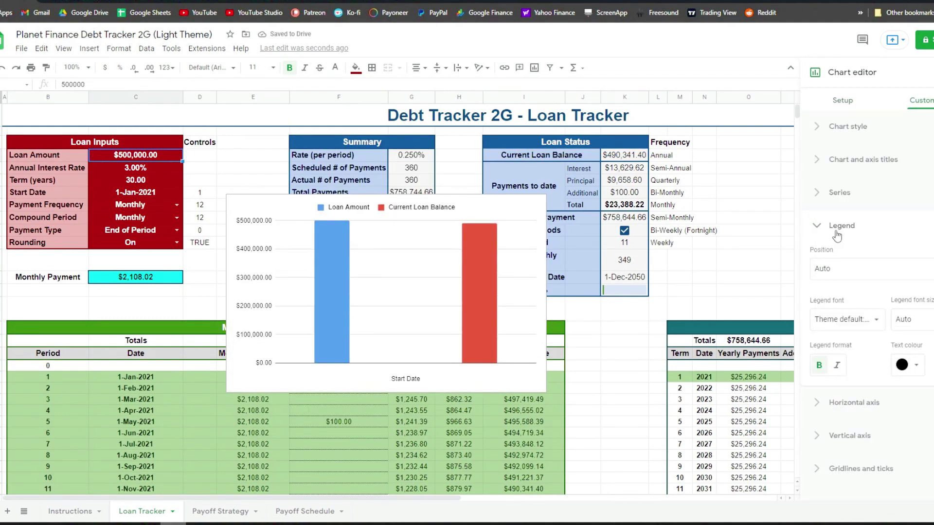
left_click(863, 160)
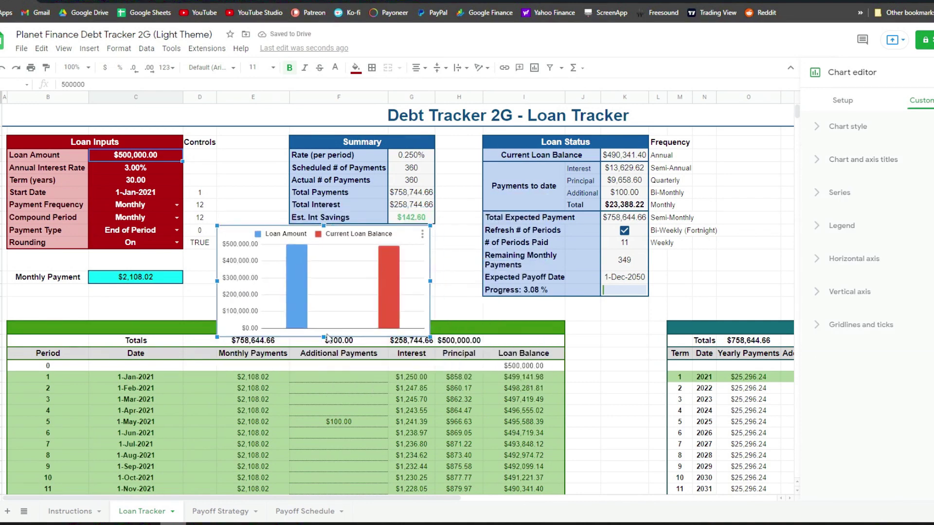
left_click(446, 119)
Insert a second chart from cell N3, make it a smaller area chart and move it over the Loan Status and Frequency area
scroll(446, 119, "right", 3)
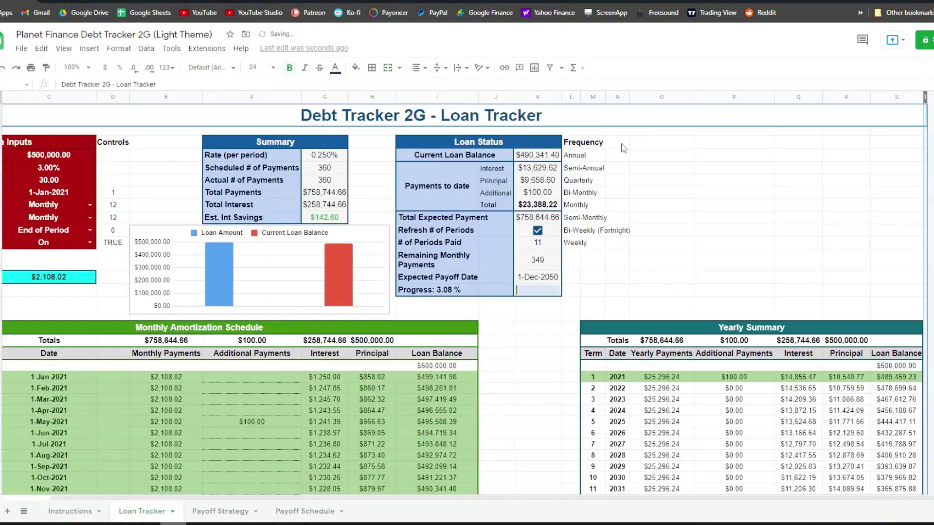
left_click(617, 142)
left_click(89, 48)
left_click(141, 144)
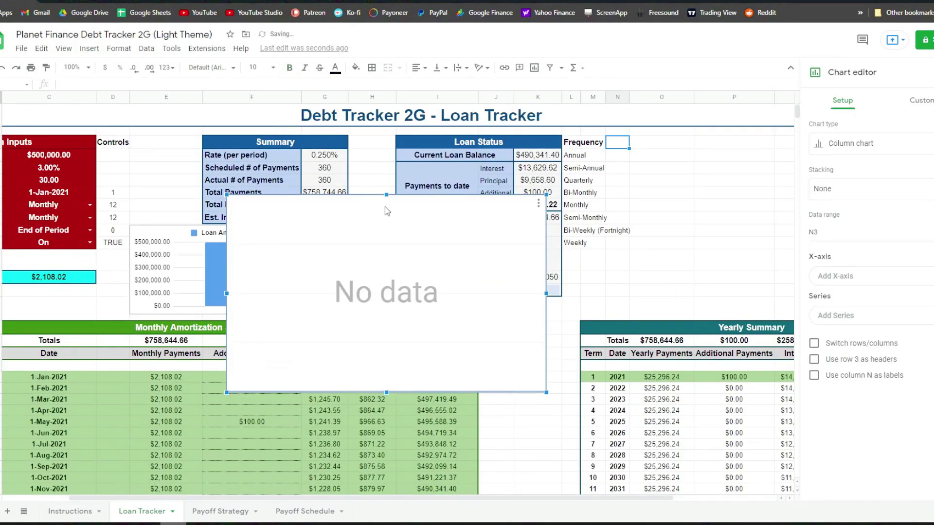
left_click_drag(387, 210, 593, 196)
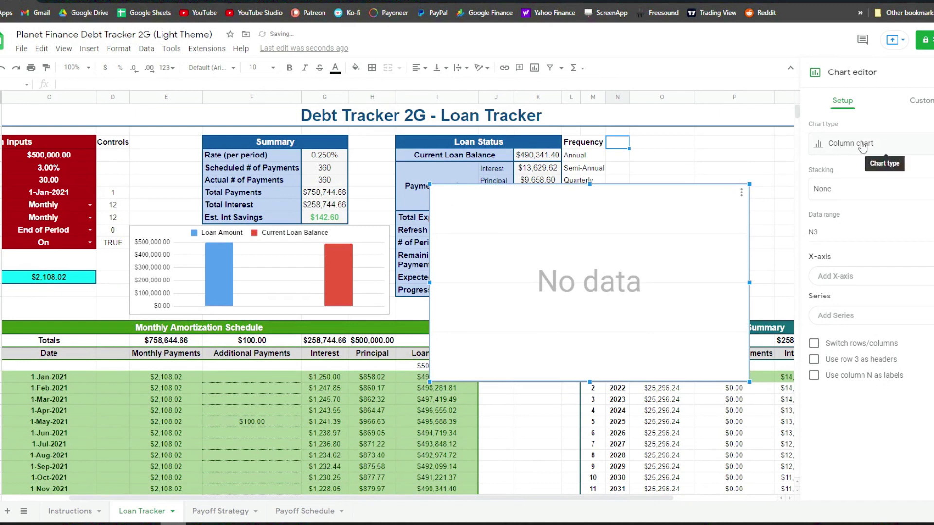
left_click(854, 162)
left_click(825, 247)
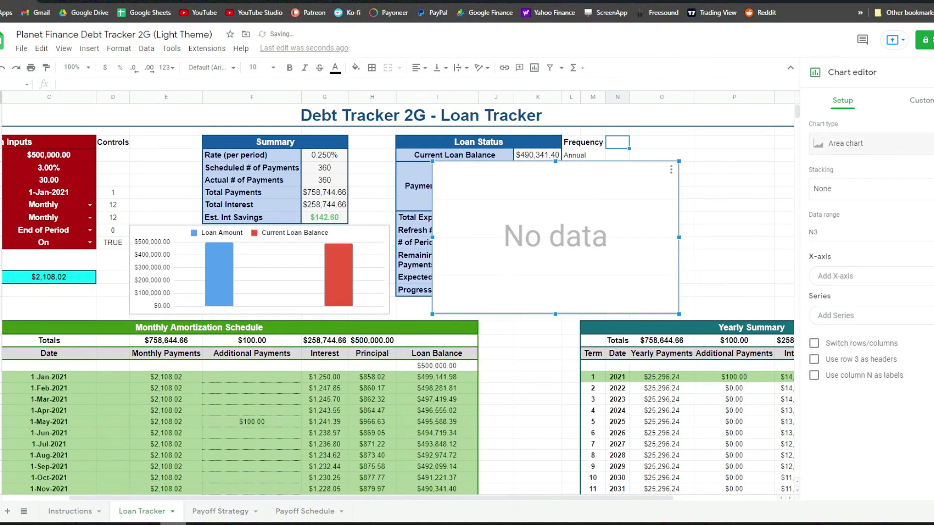
Set the area chart's data range to C19:E1000, covering the amortization dates and monthly payments
left_click(824, 232)
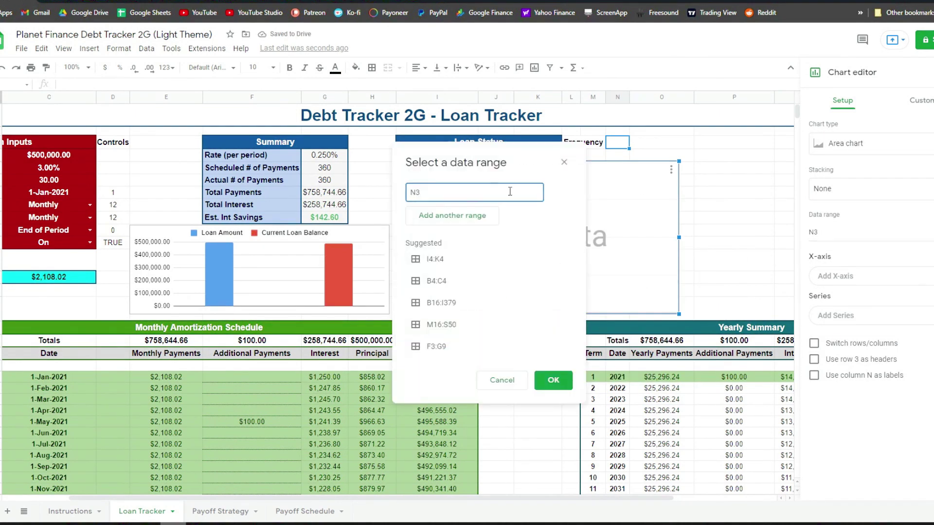
left_click(35, 368)
left_click_drag(139, 383, 167, 432)
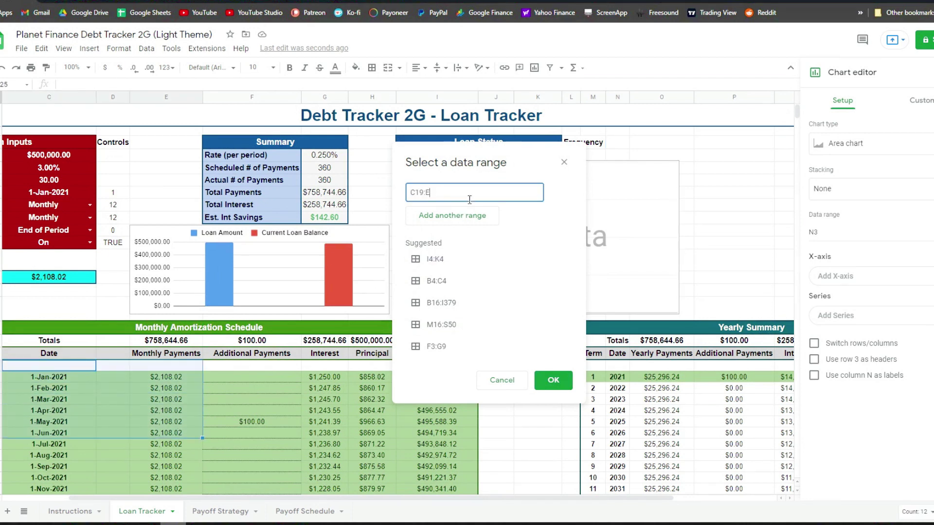
type("1000")
left_click(553, 380)
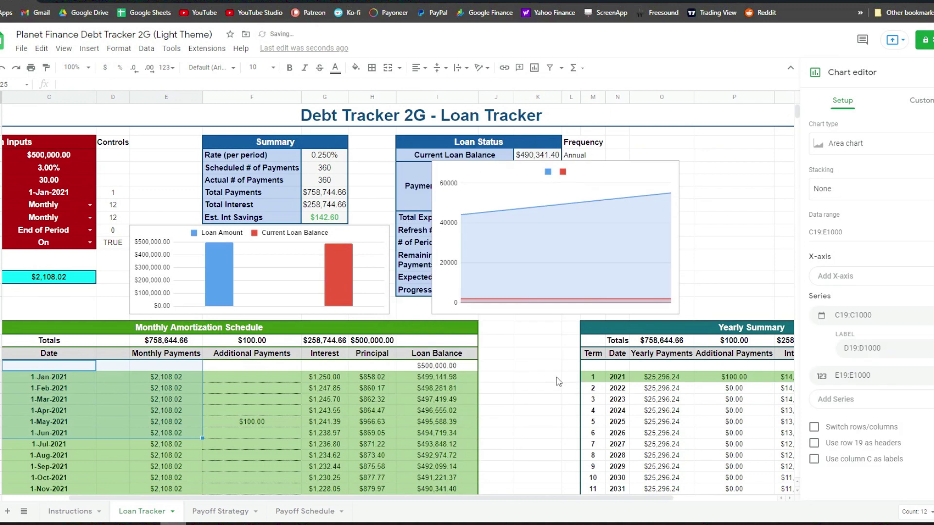
Add I19:I1000, the loan balance column, as a second data range of the area chart
left_click(854, 230)
left_click(440, 215)
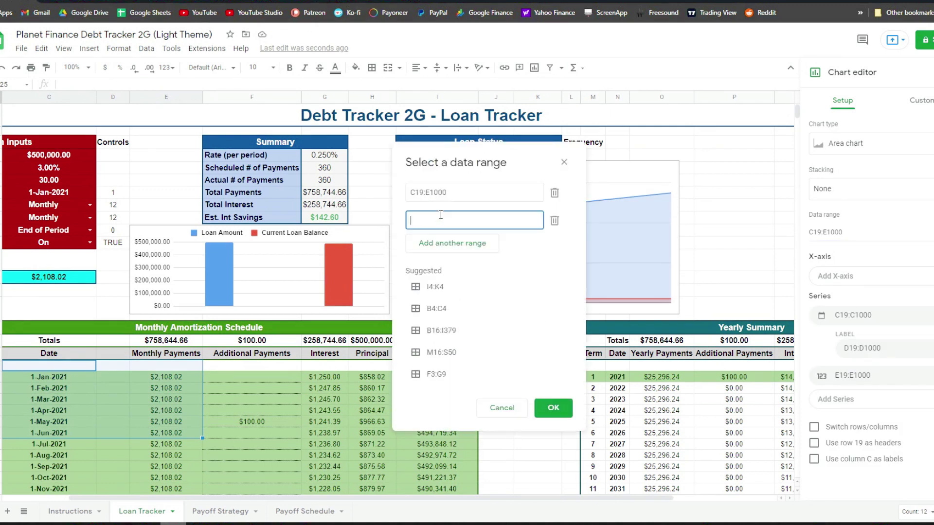
left_click_drag(457, 154, 563, 159)
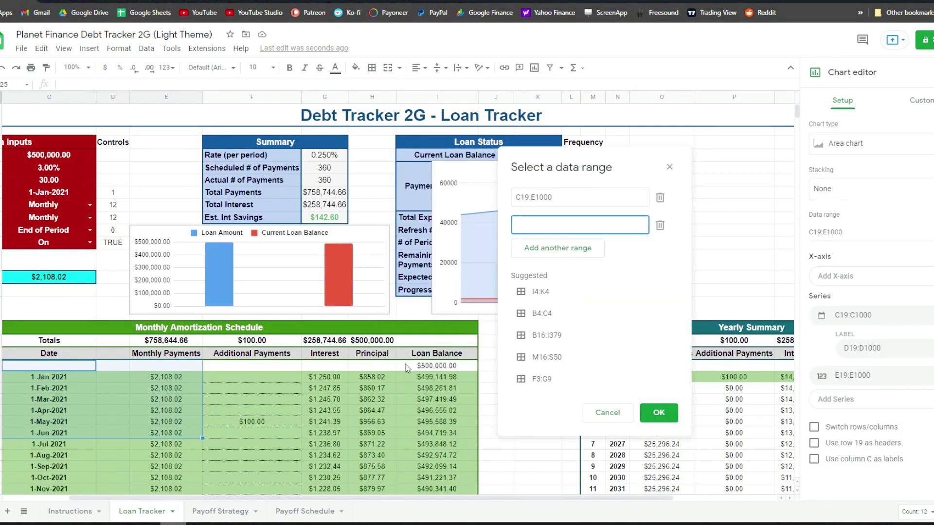
left_click_drag(430, 367, 434, 445)
left_click(563, 225)
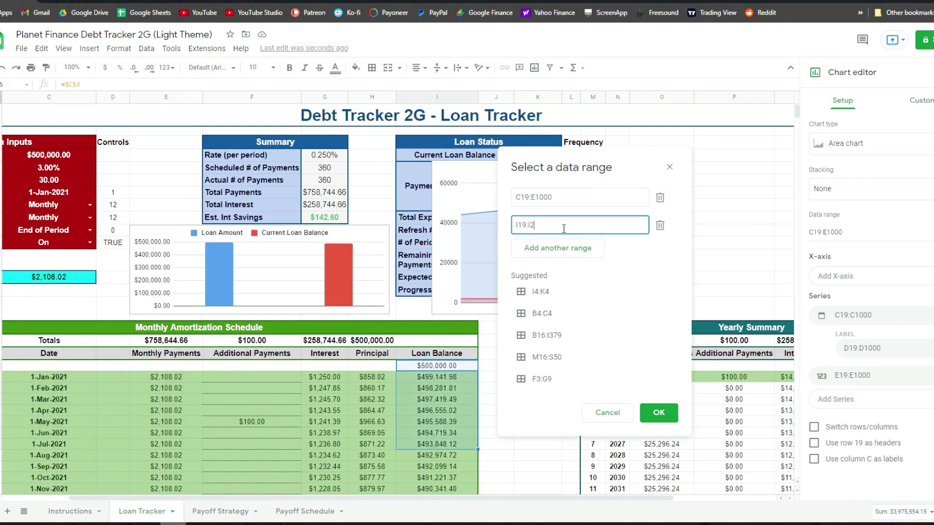
key("BackSpace")
key("BackSpace")
type("1000")
left_click(658, 413)
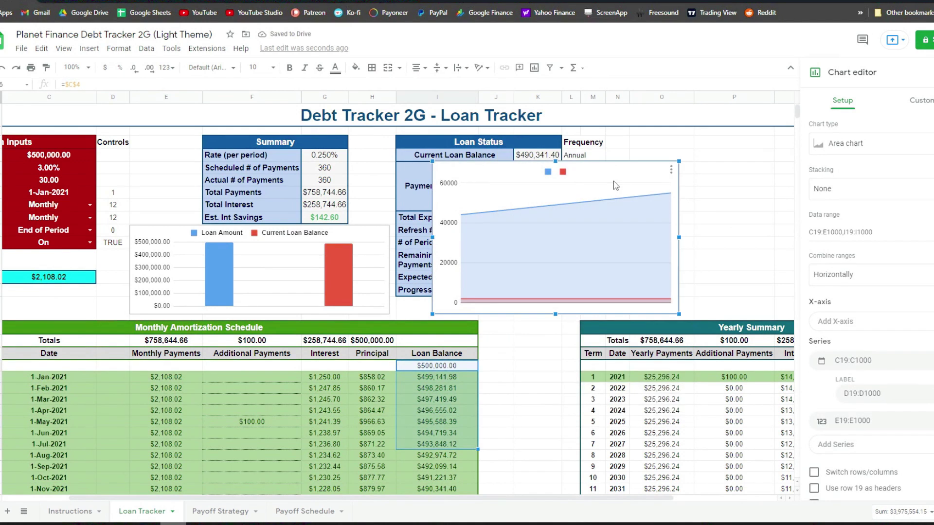
Plot the loan balances in I19:I1000 against the dates in C19:C1000 and title the area chart "Loan Balance Over Time"
scroll(881, 334, "down", 1)
left_click(848, 320)
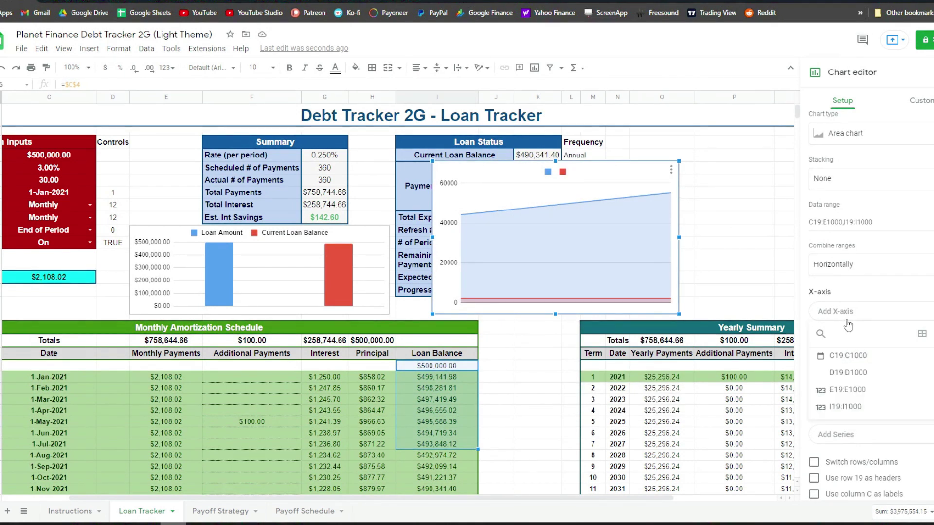
left_click(842, 360)
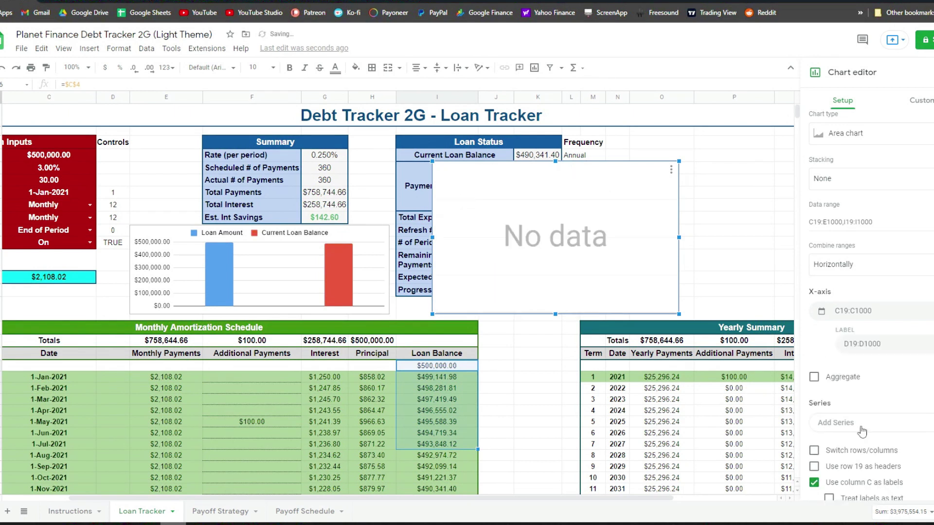
left_click(861, 428)
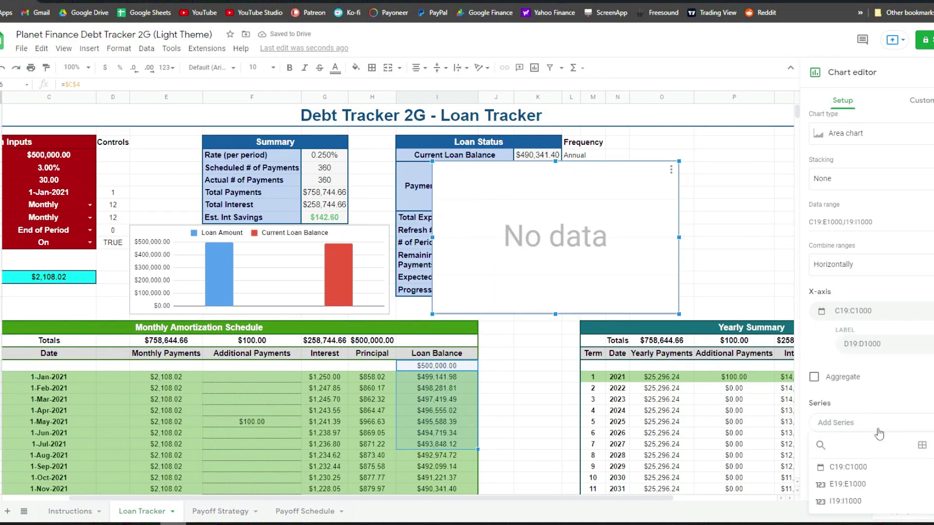
left_click(856, 503)
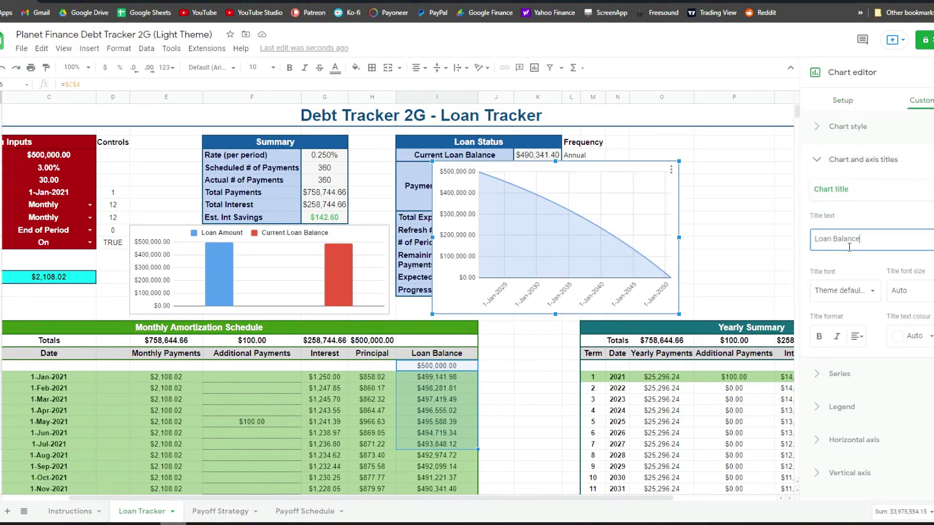
type("Over Time")
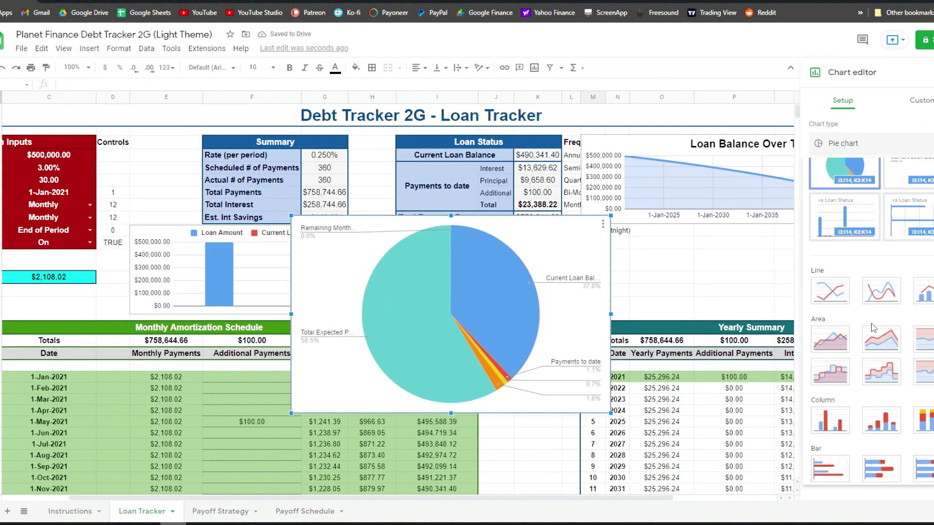
Change the new pie chart to a line chart and set its first data range to G18:H1000, covering Interest and Principal
scroll(872, 329, "down", 1)
left_click(833, 300)
left_click(832, 187)
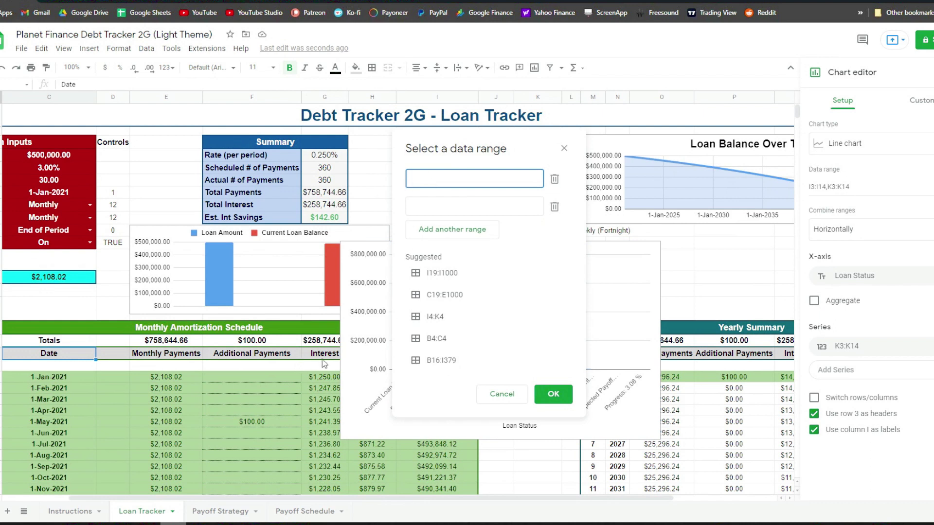
left_click_drag(324, 357, 366, 469)
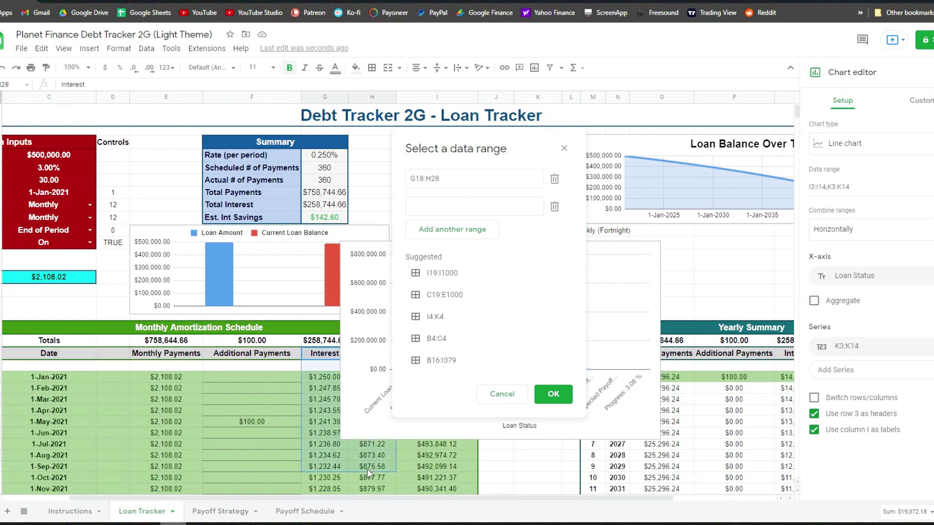
left_click(486, 187)
key("BackSpace")
left_click(479, 205)
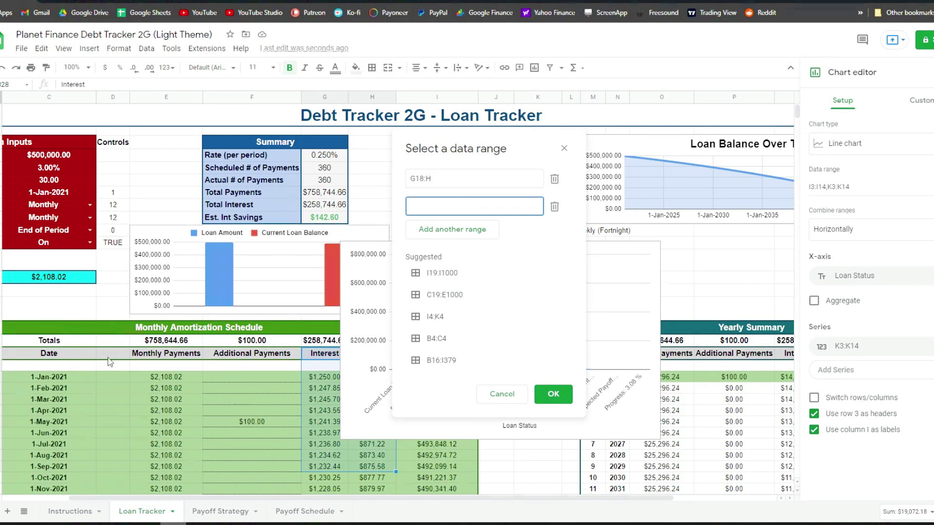
Set the line chart's second data range to C18:C1000, the amortization dates, and apply the ranges
left_click_drag(61, 353, 67, 433)
left_click(469, 208)
key("BackSpace")
key("BackSpace")
left_click(553, 395)
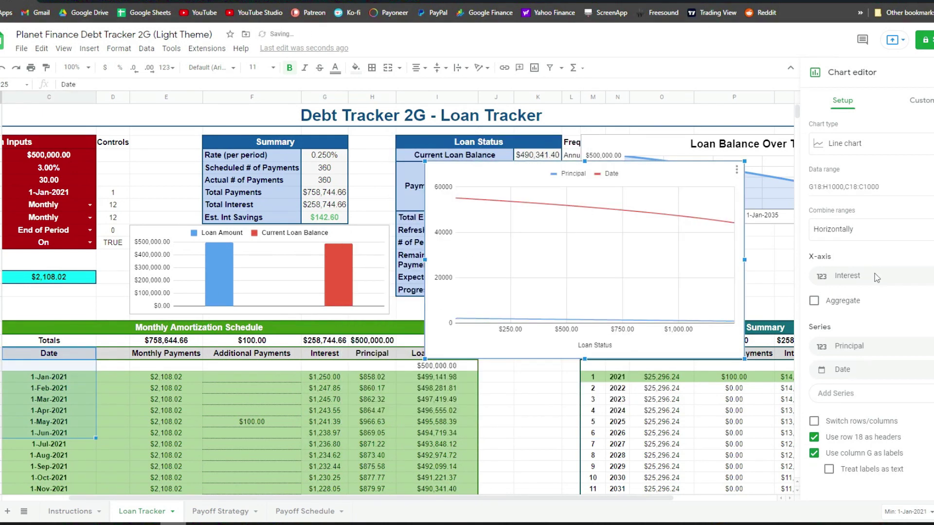
Set the line chart's x-axis to Date and its two series to Interest and Principal
left_click(862, 278)
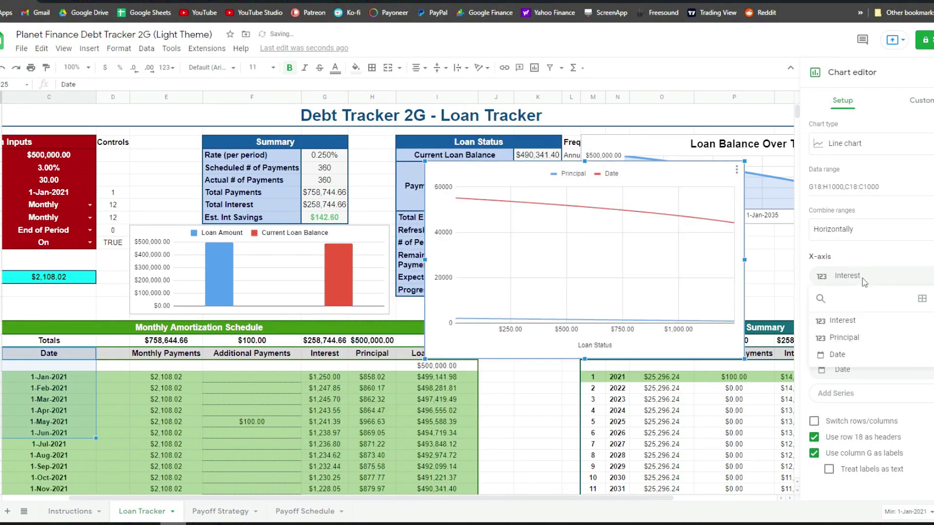
left_click(846, 354)
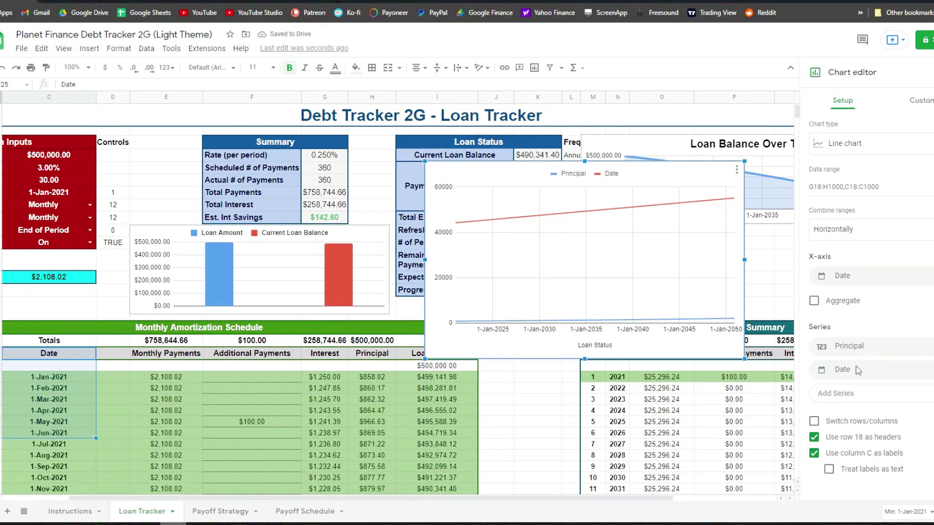
left_click(857, 347)
left_click(848, 393)
left_click(851, 370)
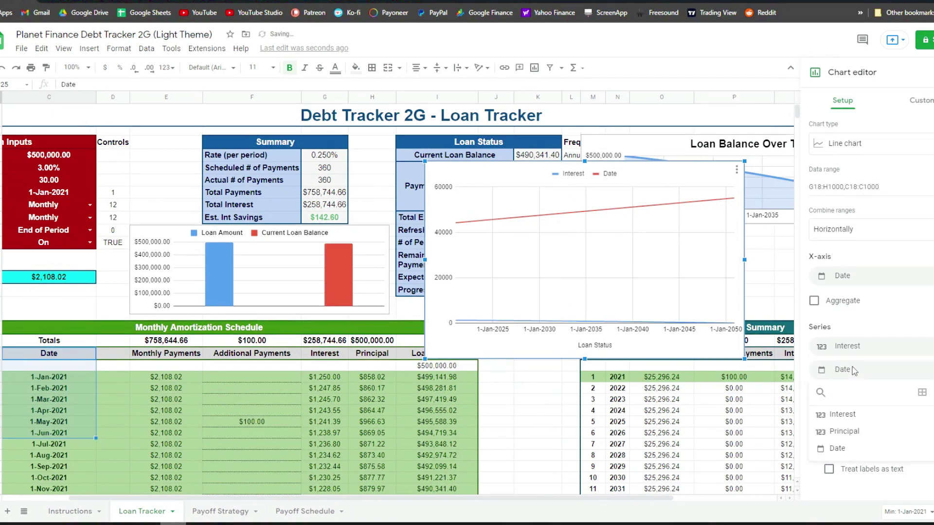
left_click(845, 431)
Recolour the line chart's series, making Interest red and Principal green
left_click(921, 100)
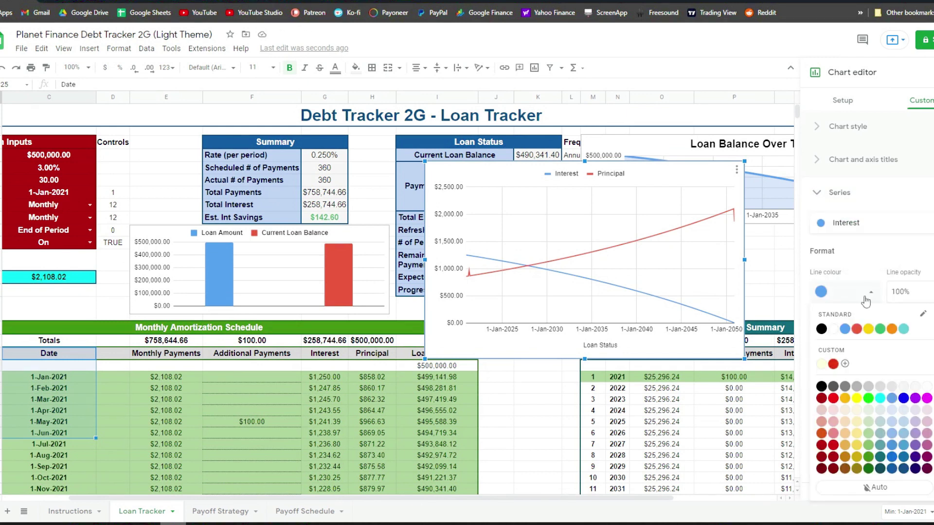
left_click(863, 160)
left_click(855, 188)
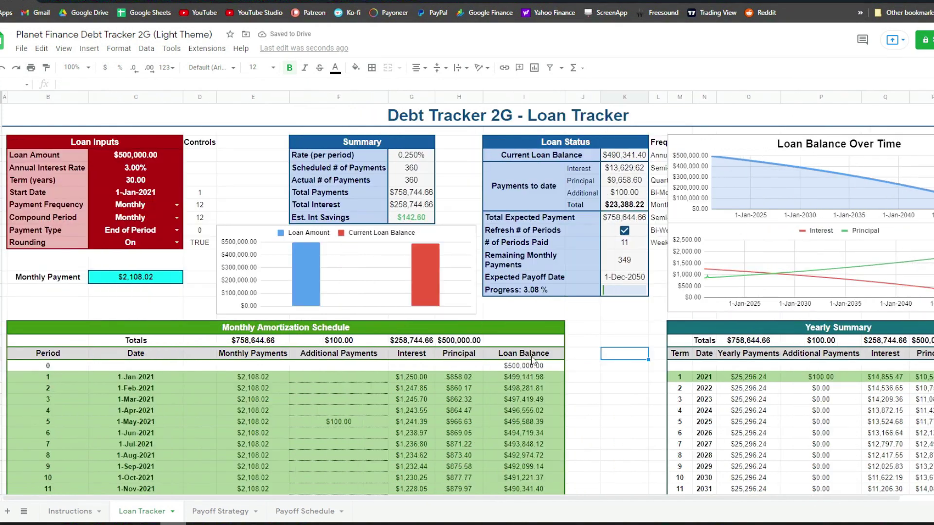
Hide column D with the Controls values and column L with the Frequency list
left_click(198, 97)
right_click(198, 92)
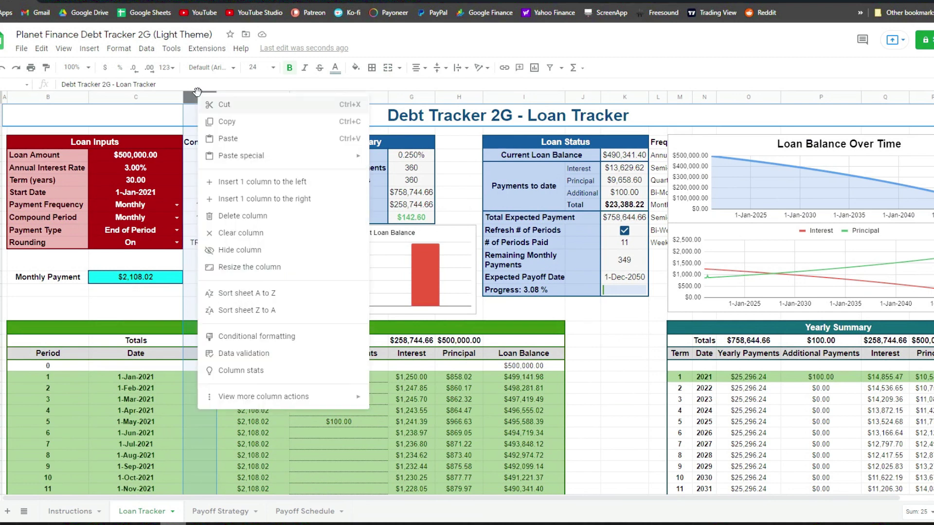
left_click(248, 252)
left_click(623, 97)
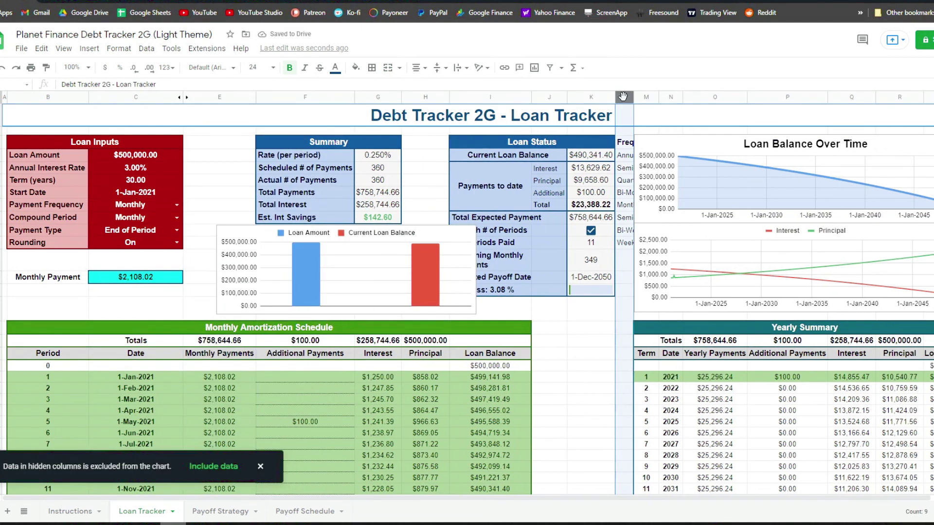
right_click(624, 97)
left_click(665, 254)
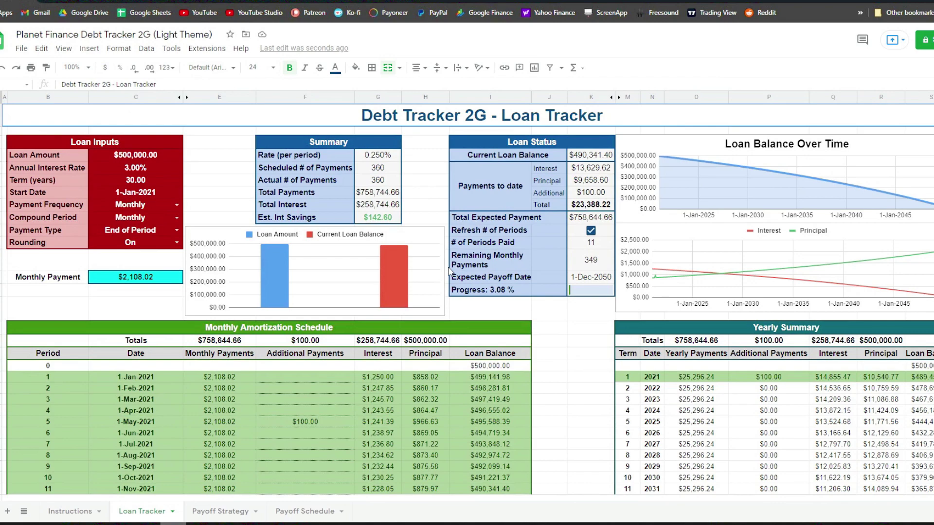